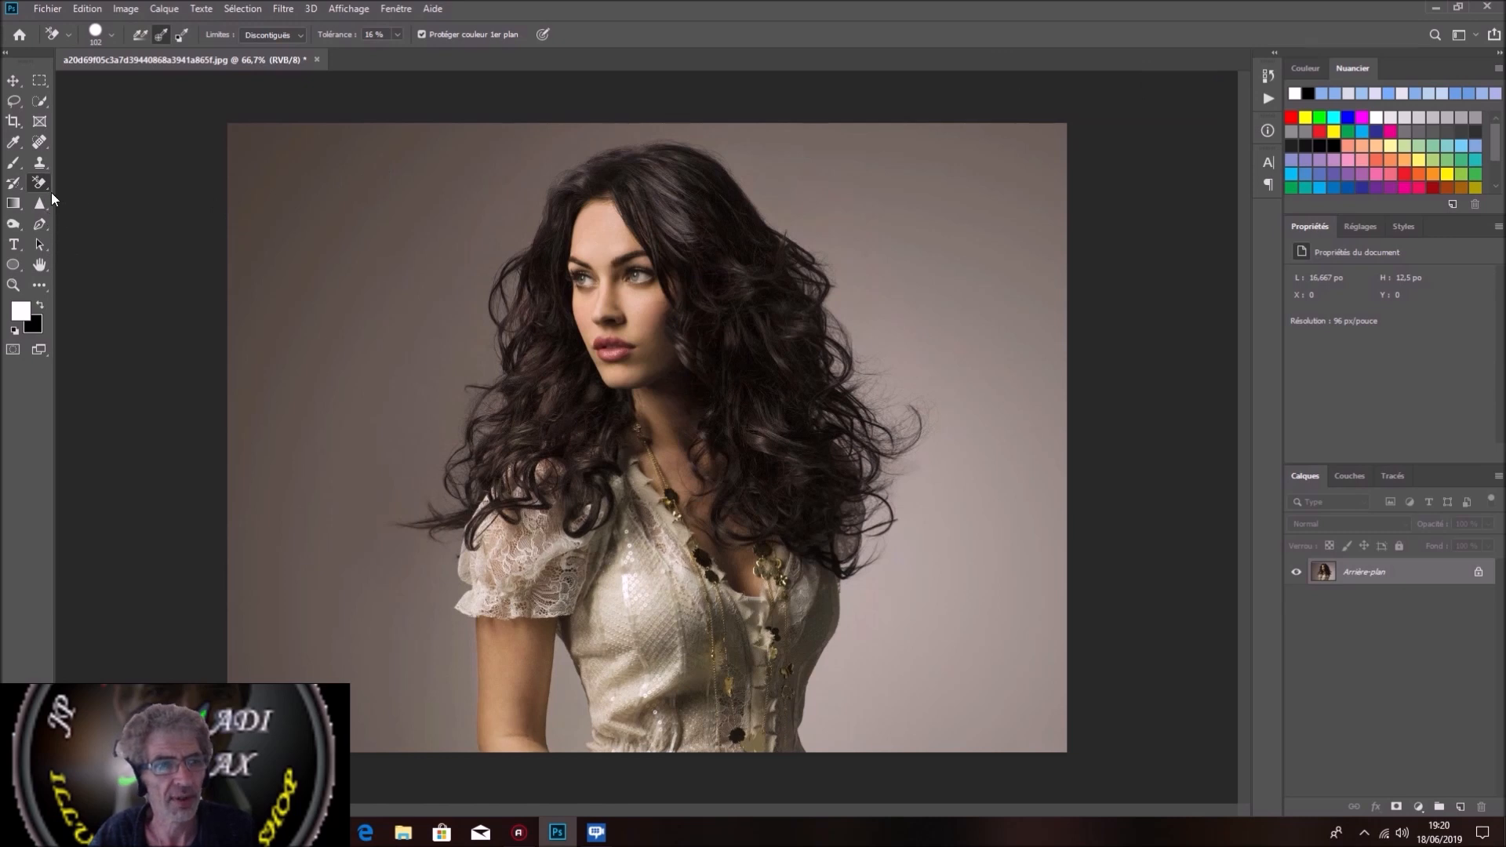
# Step: Try the Background Eraser on the backdrop along the photo's upper and left areas, and restore the original photo from the history
pyautogui.click(44, 190)
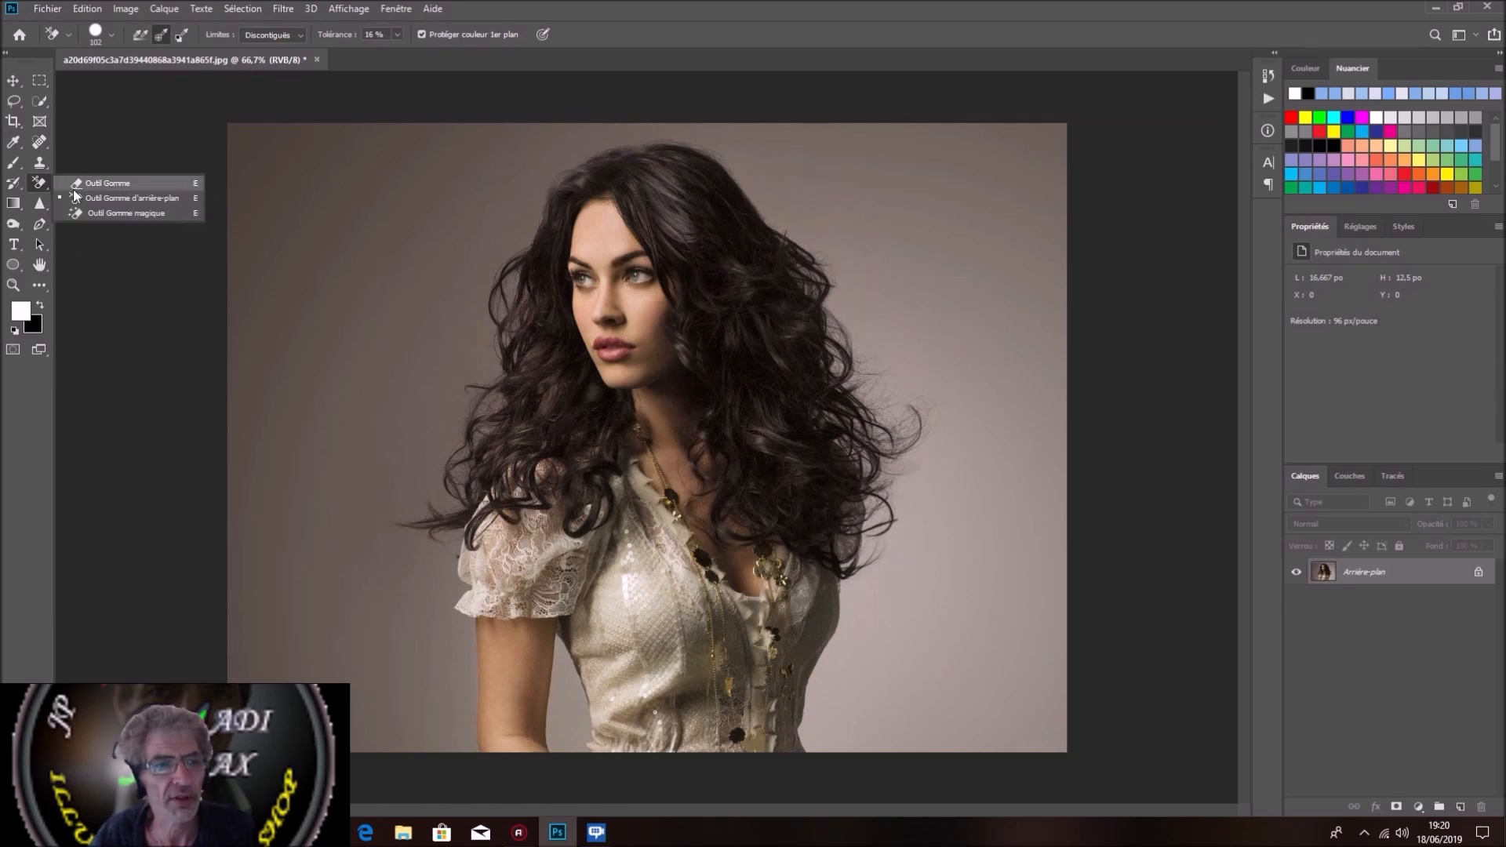
pyautogui.click(96, 199)
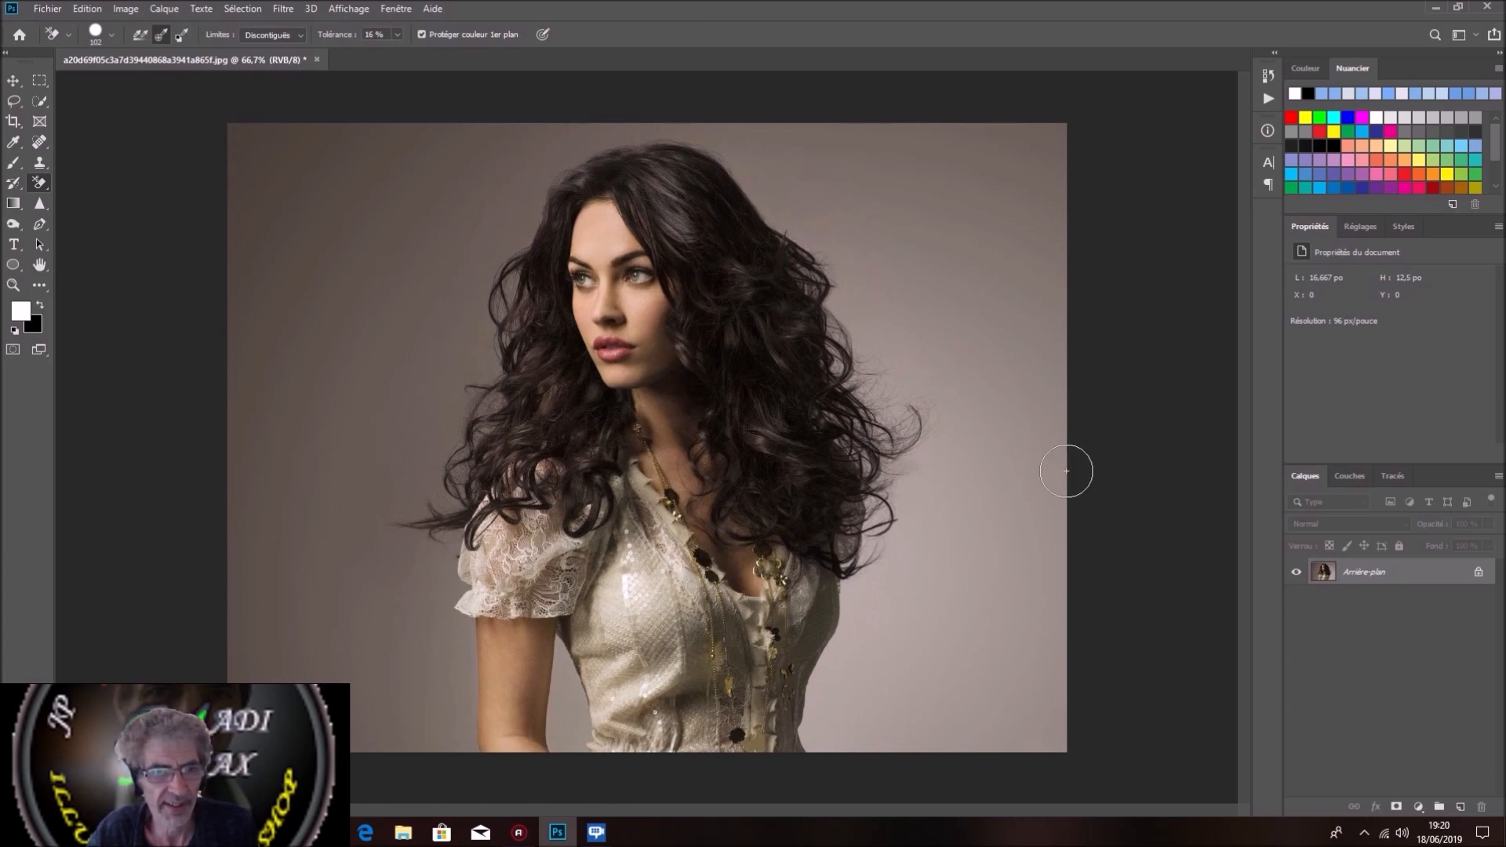
pyautogui.click(246, 191)
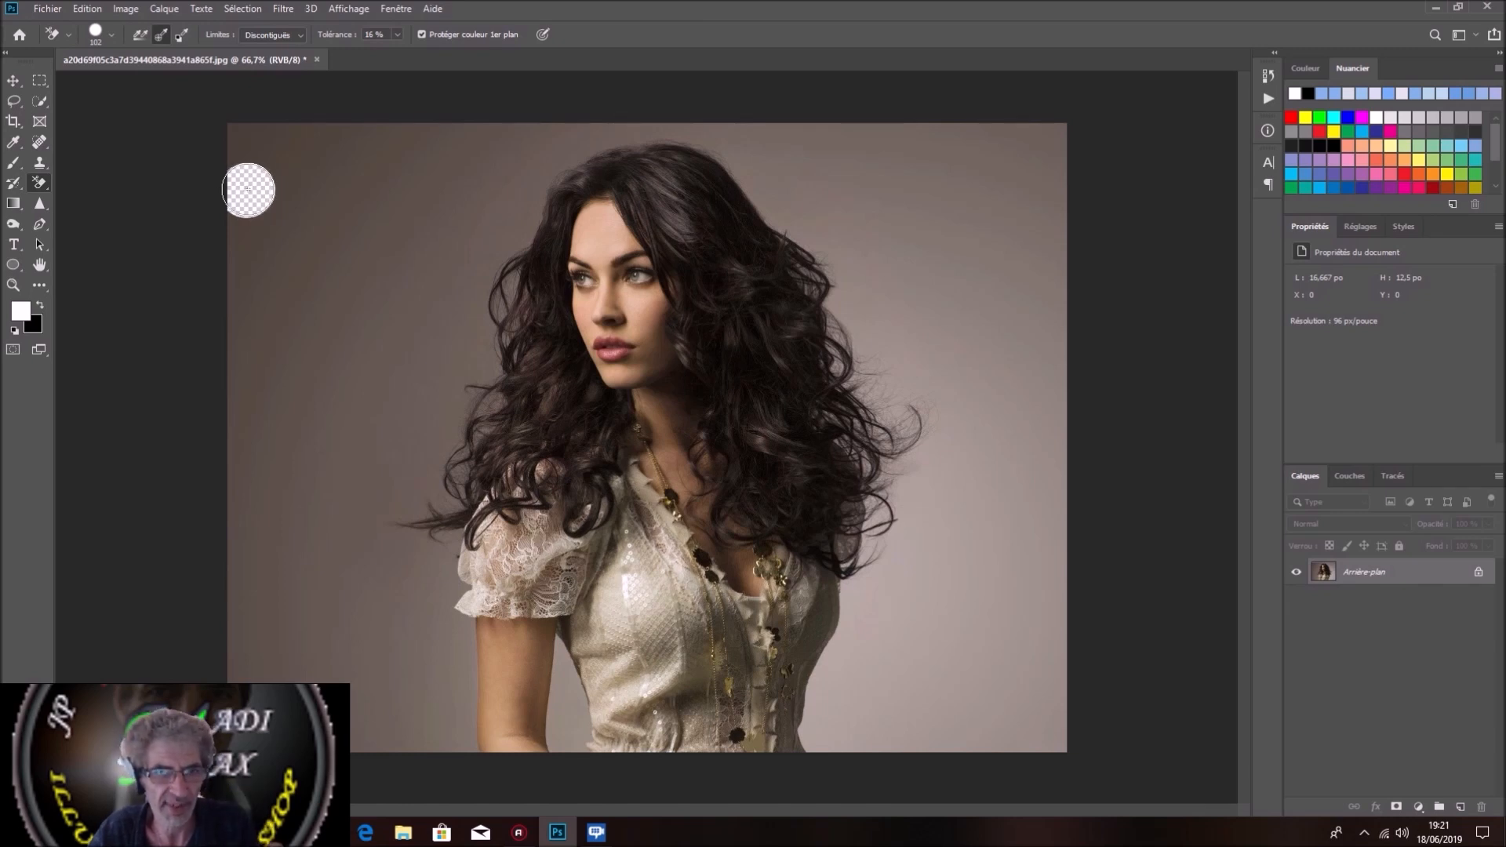
pyautogui.moveTo(249, 189)
pyautogui.mouseDown()
pyautogui.moveTo(247, 157)
pyautogui.moveTo(276, 174)
pyautogui.moveTo(290, 153)
pyautogui.moveTo(357, 147)
pyautogui.moveTo(810, 141)
pyautogui.moveTo(1084, 159)
pyautogui.mouseUp()
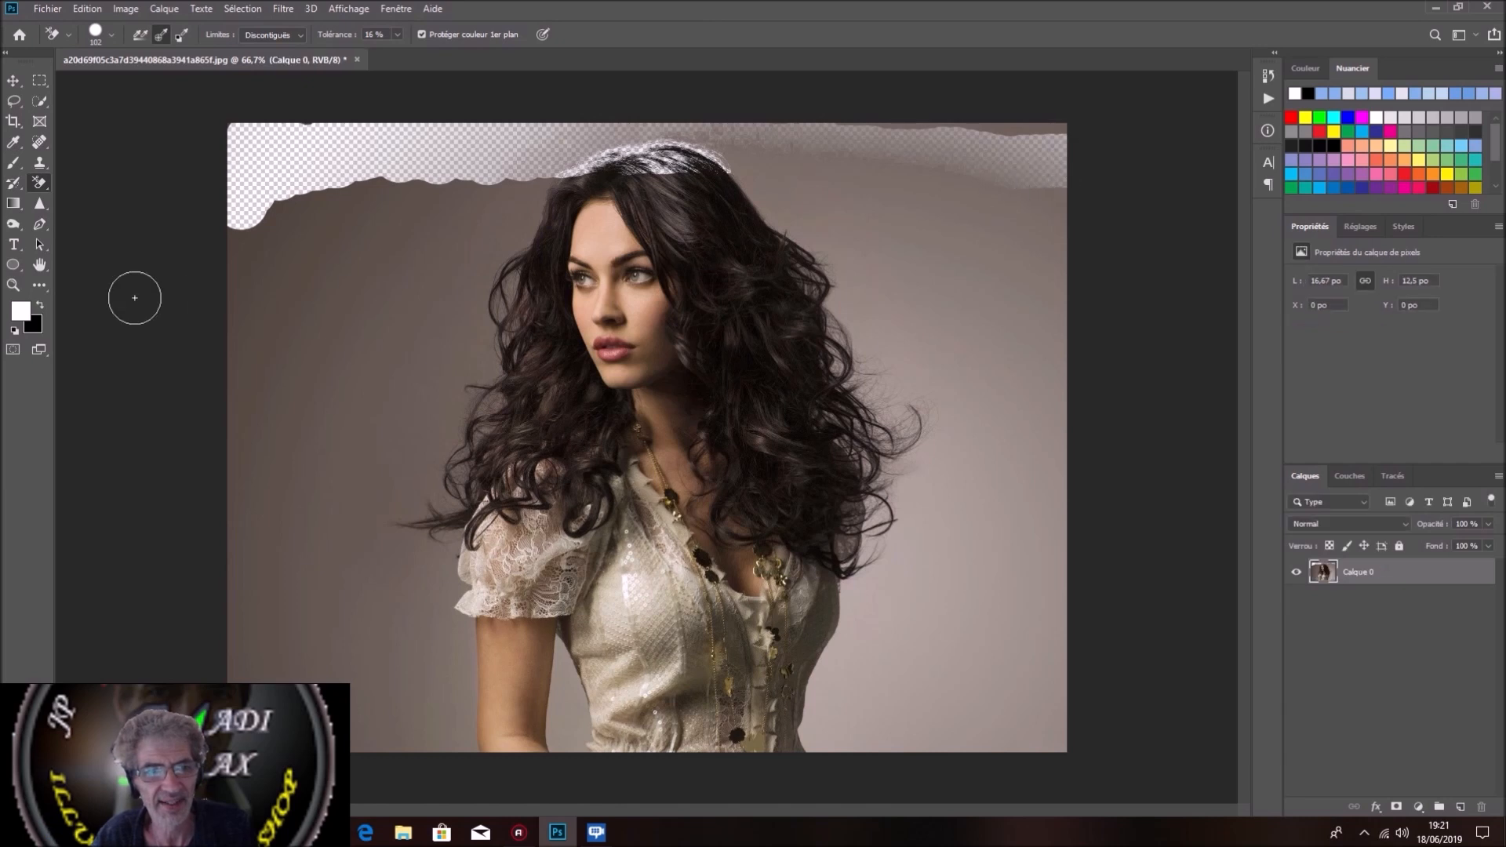
pyautogui.click(259, 320)
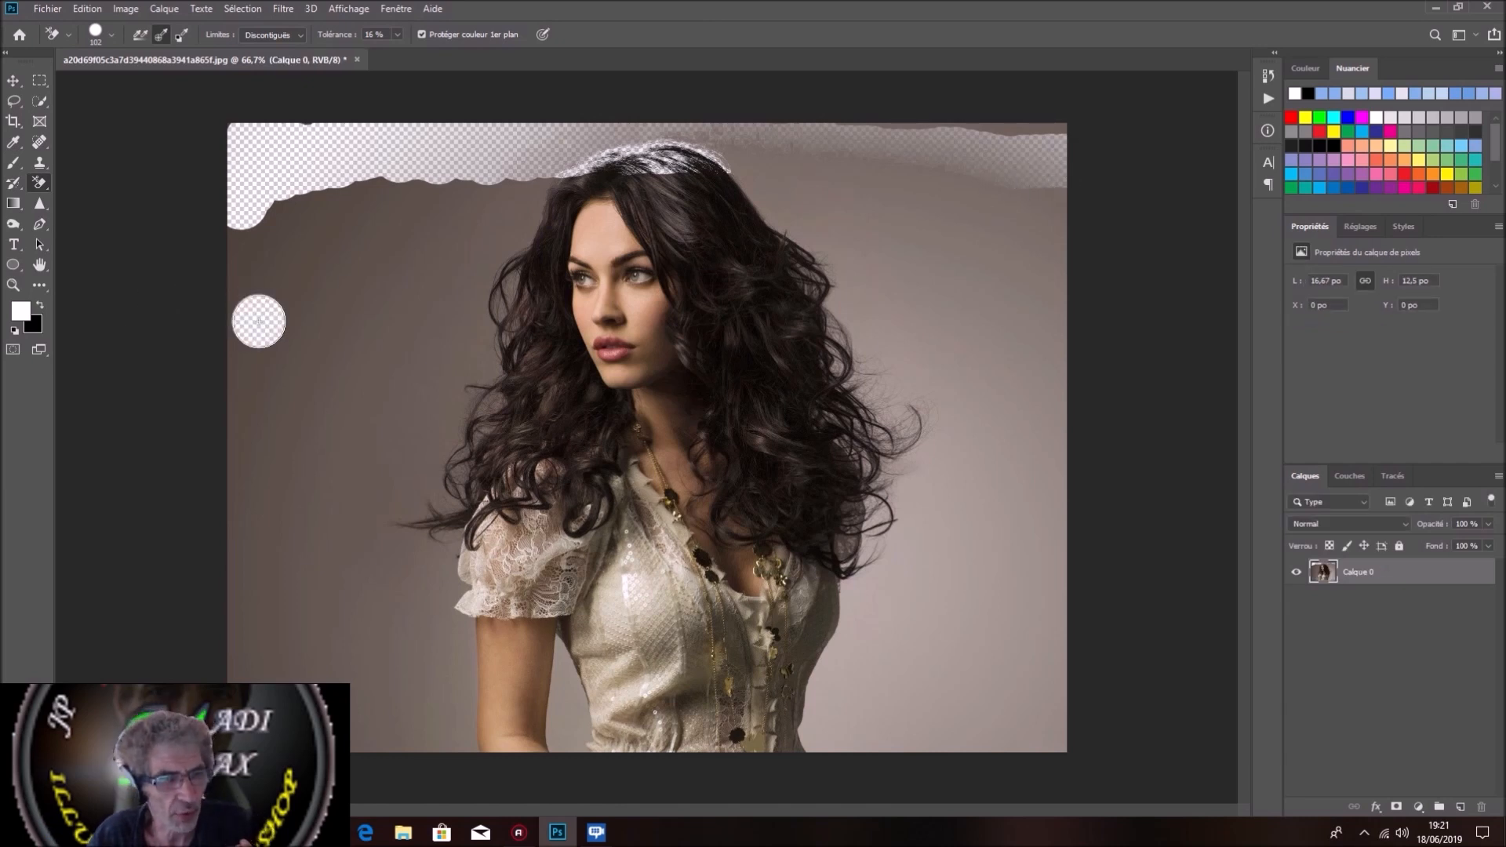
pyautogui.moveTo(259, 322)
pyautogui.mouseDown()
pyautogui.moveTo(255, 354)
pyautogui.moveTo(267, 248)
pyautogui.moveTo(262, 334)
pyautogui.moveTo(251, 267)
pyautogui.moveTo(275, 317)
pyautogui.moveTo(290, 271)
pyautogui.moveTo(287, 352)
pyautogui.moveTo(284, 323)
pyautogui.moveTo(249, 345)
pyautogui.moveTo(255, 422)
pyautogui.moveTo(286, 360)
pyautogui.moveTo(260, 388)
pyautogui.moveTo(254, 450)
pyautogui.mouseUp()
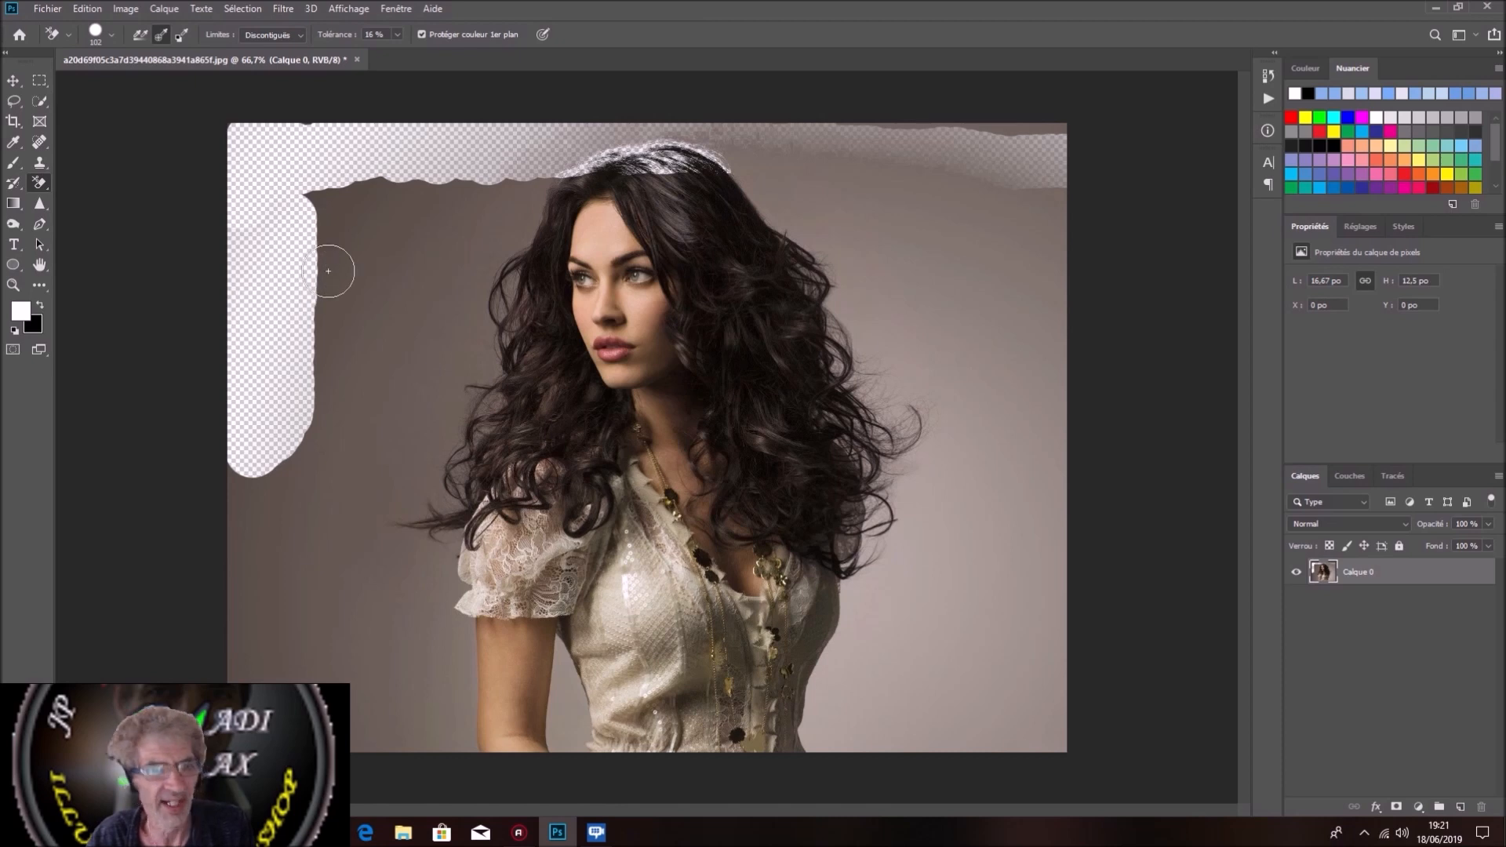
pyautogui.moveTo(340, 259)
pyautogui.mouseDown()
pyautogui.moveTo(335, 344)
pyautogui.moveTo(342, 245)
pyautogui.moveTo(326, 192)
pyautogui.moveTo(344, 210)
pyautogui.moveTo(321, 412)
pyautogui.moveTo(342, 398)
pyautogui.moveTo(357, 230)
pyautogui.mouseUp()
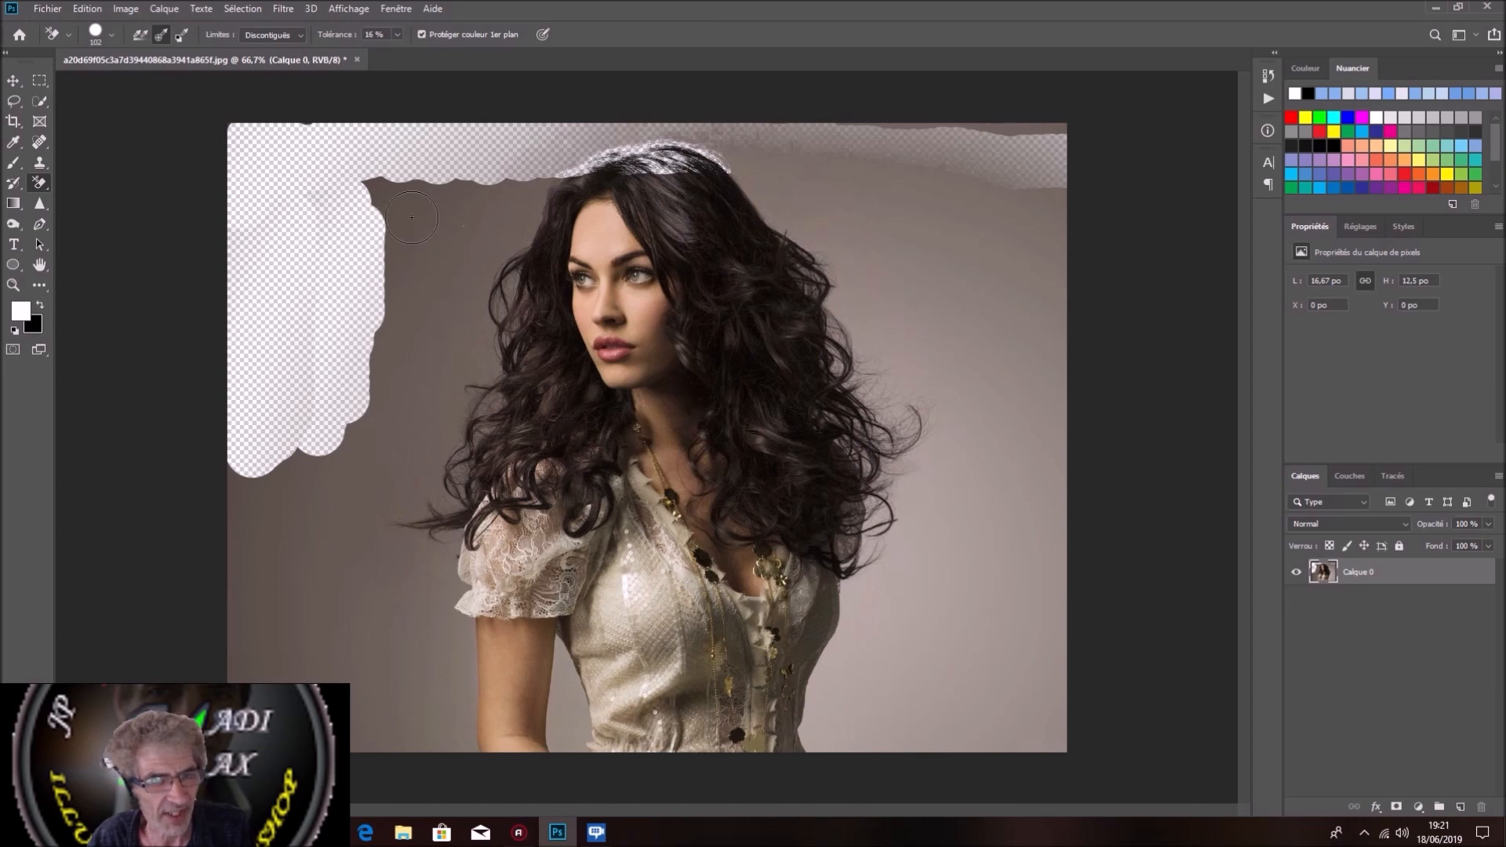
pyautogui.click(1269, 82)
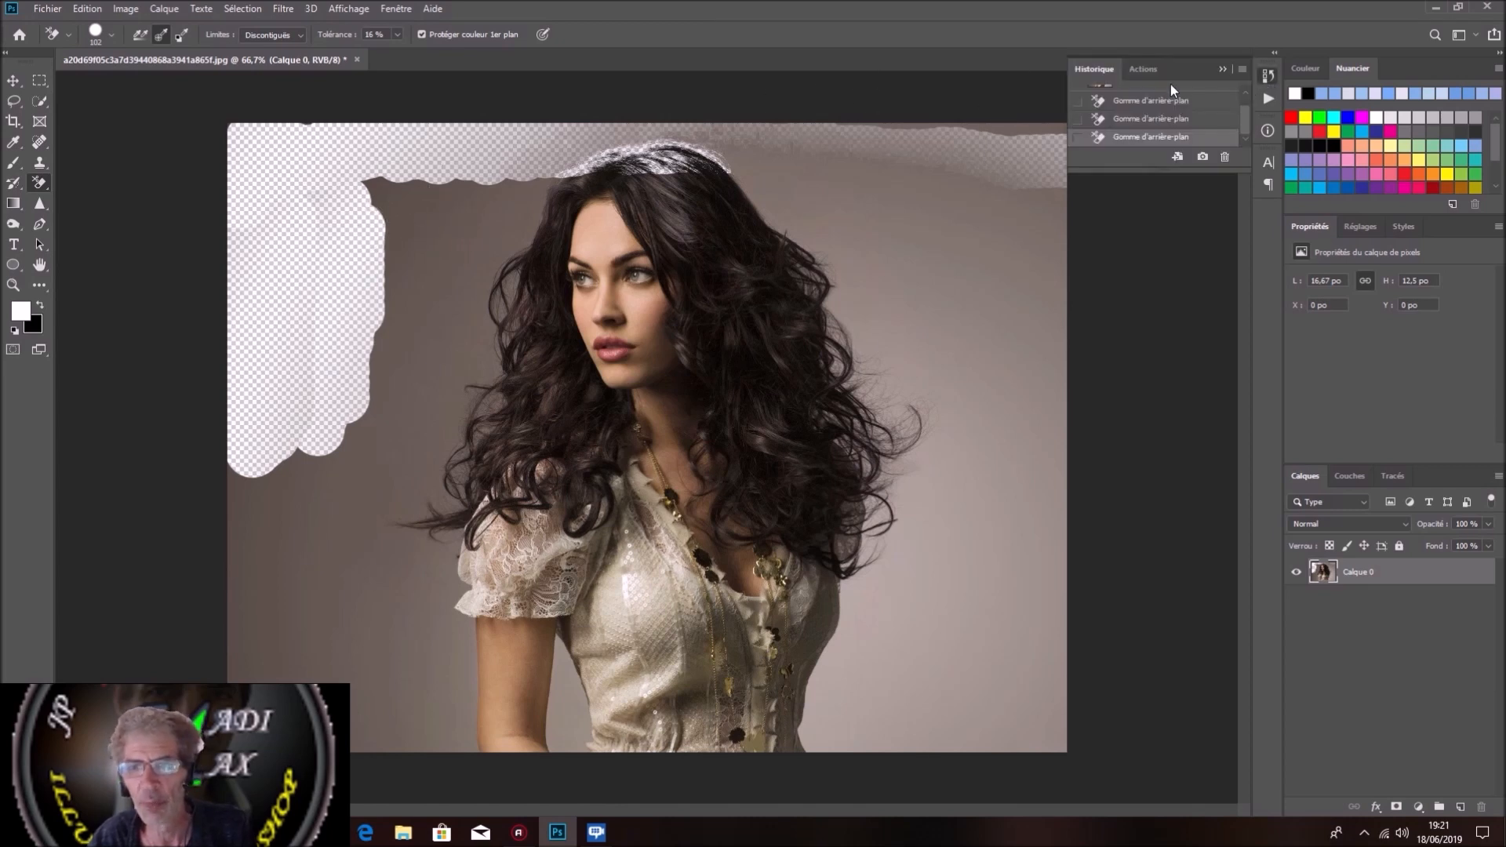
pyautogui.click(1146, 97)
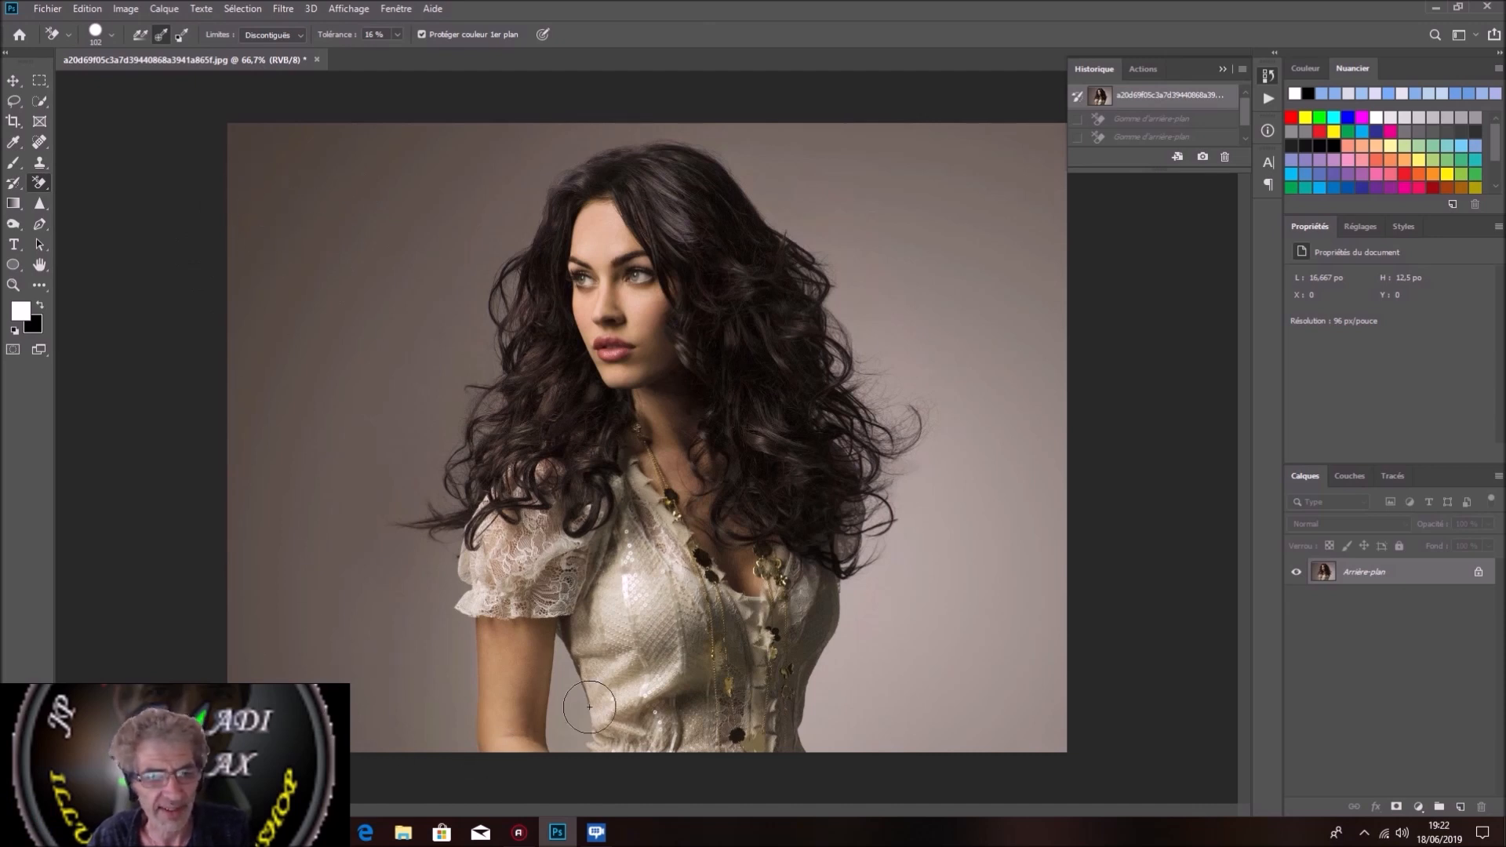
# Step: Try a softer Background Eraser brush by lowering its hardness to 10 %
pyautogui.keyDown('alt'); pyautogui.rightClick(507, 619); pyautogui.keyUp('alt')
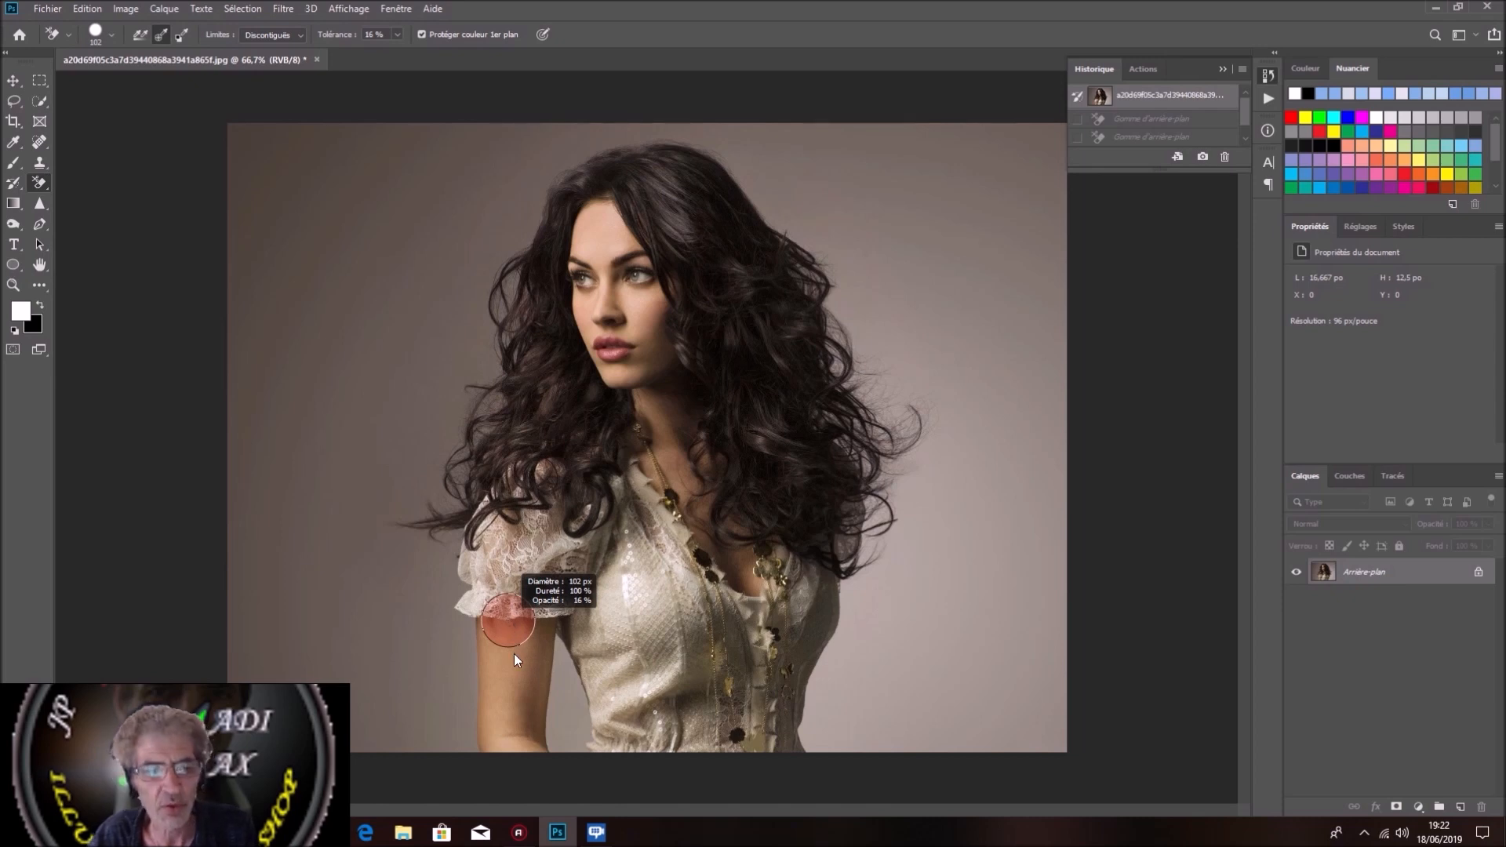
pyautogui.moveTo(515, 705); pyautogui.dragTo(501, 558)
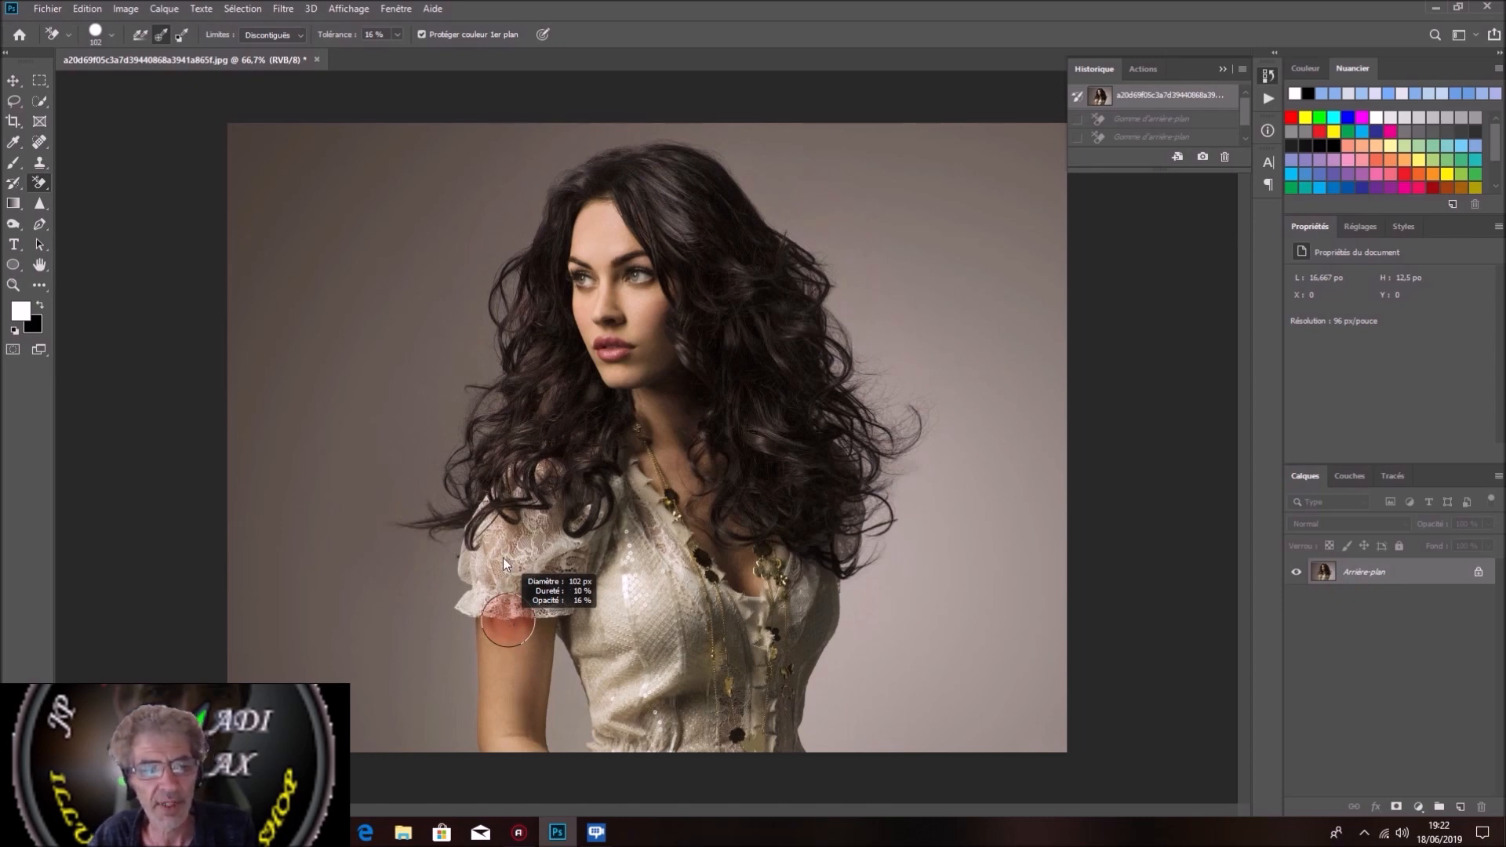
pyautogui.moveTo(486, 808); pyautogui.dragTo(486, 808)
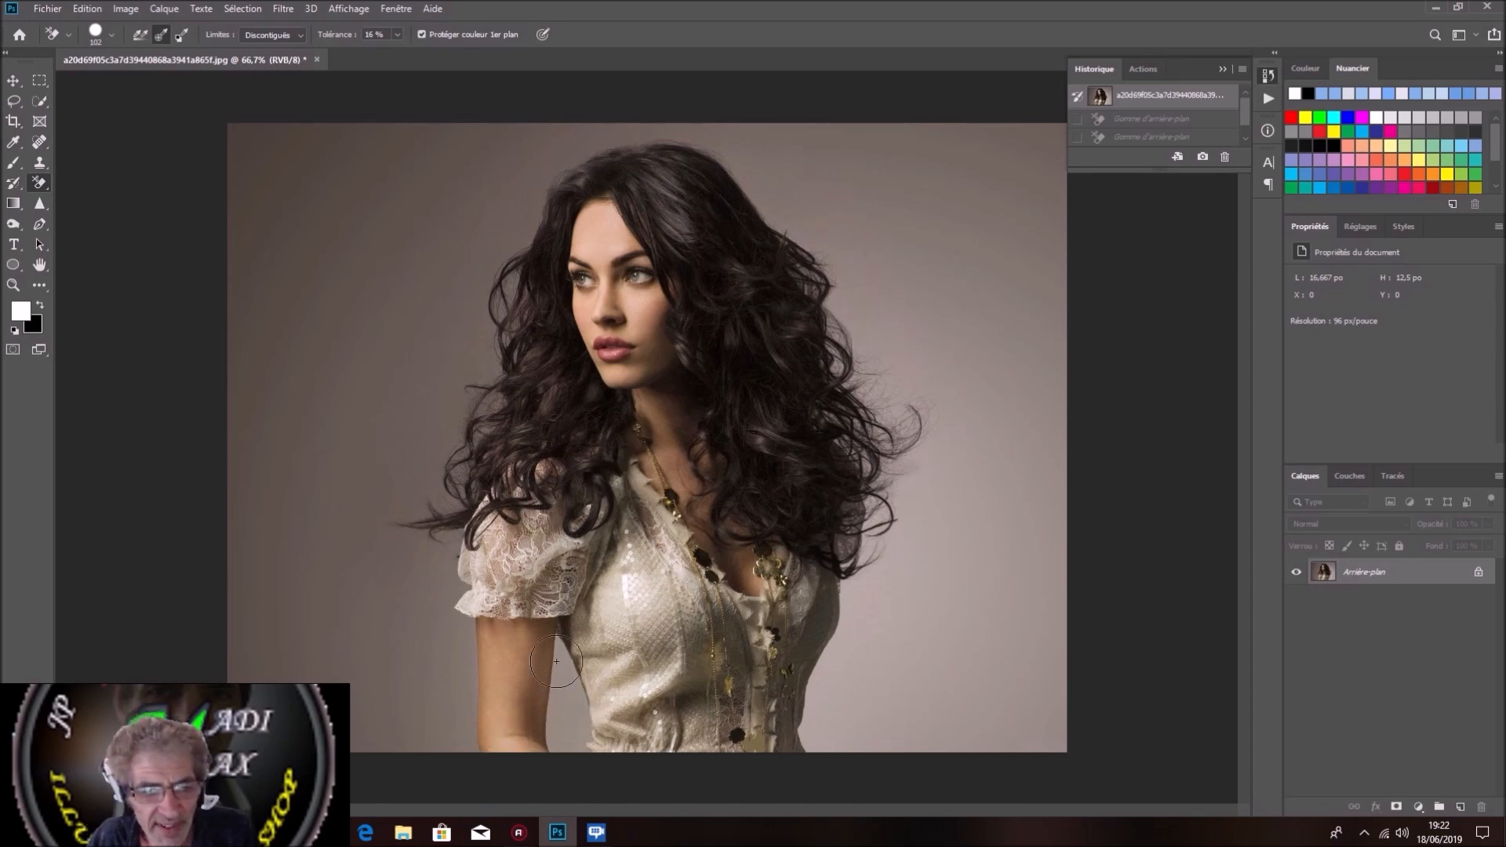
# Step: Erase the backdrop between the woman's arm and waist and along the right side of her torso with the Background Eraser
pyautogui.click(564, 725)
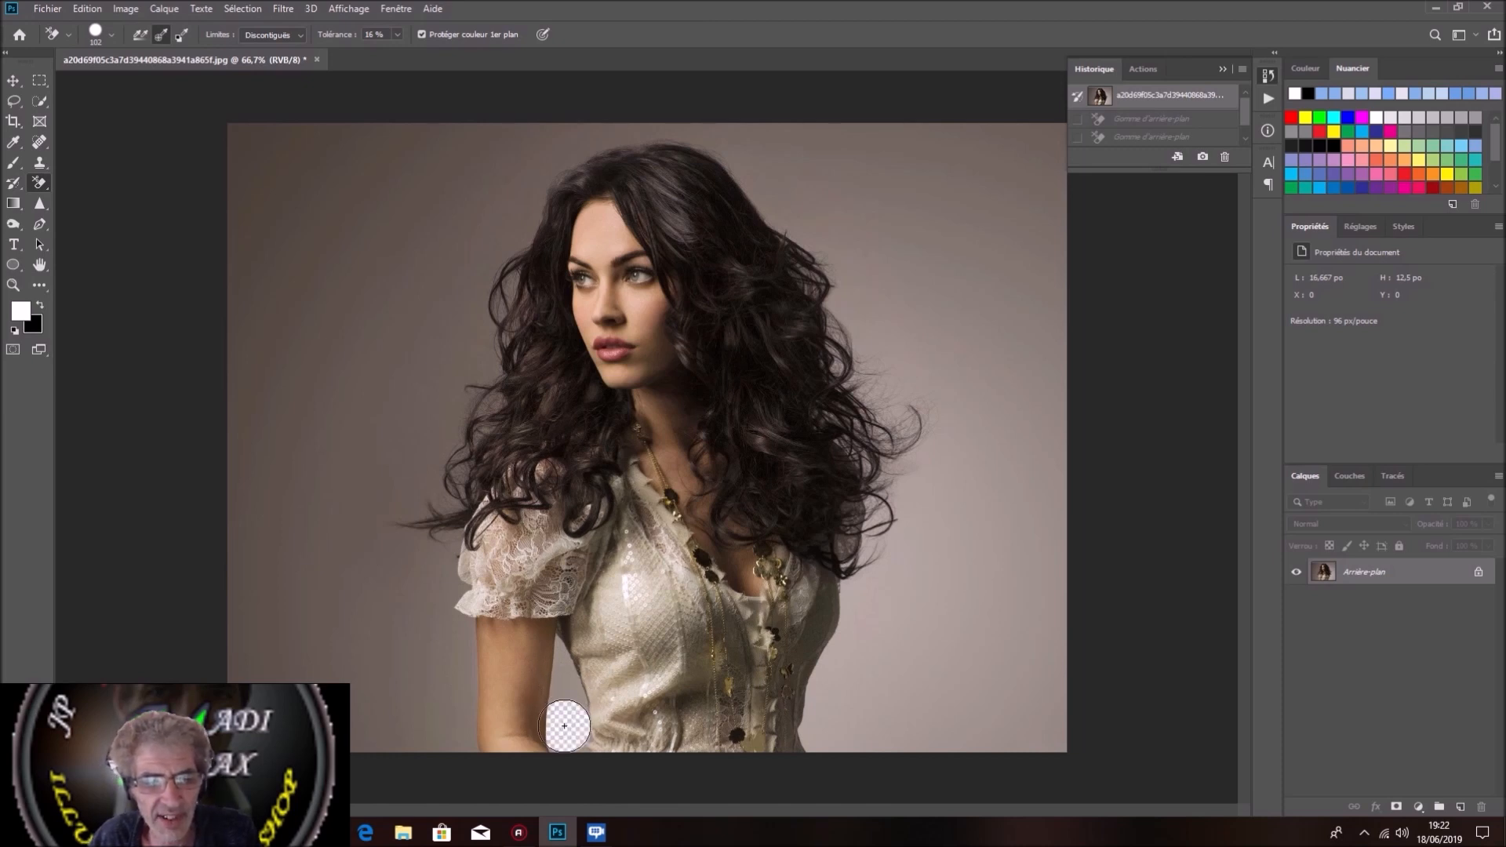
pyautogui.moveTo(564, 726); pyautogui.dragTo(552, 613)
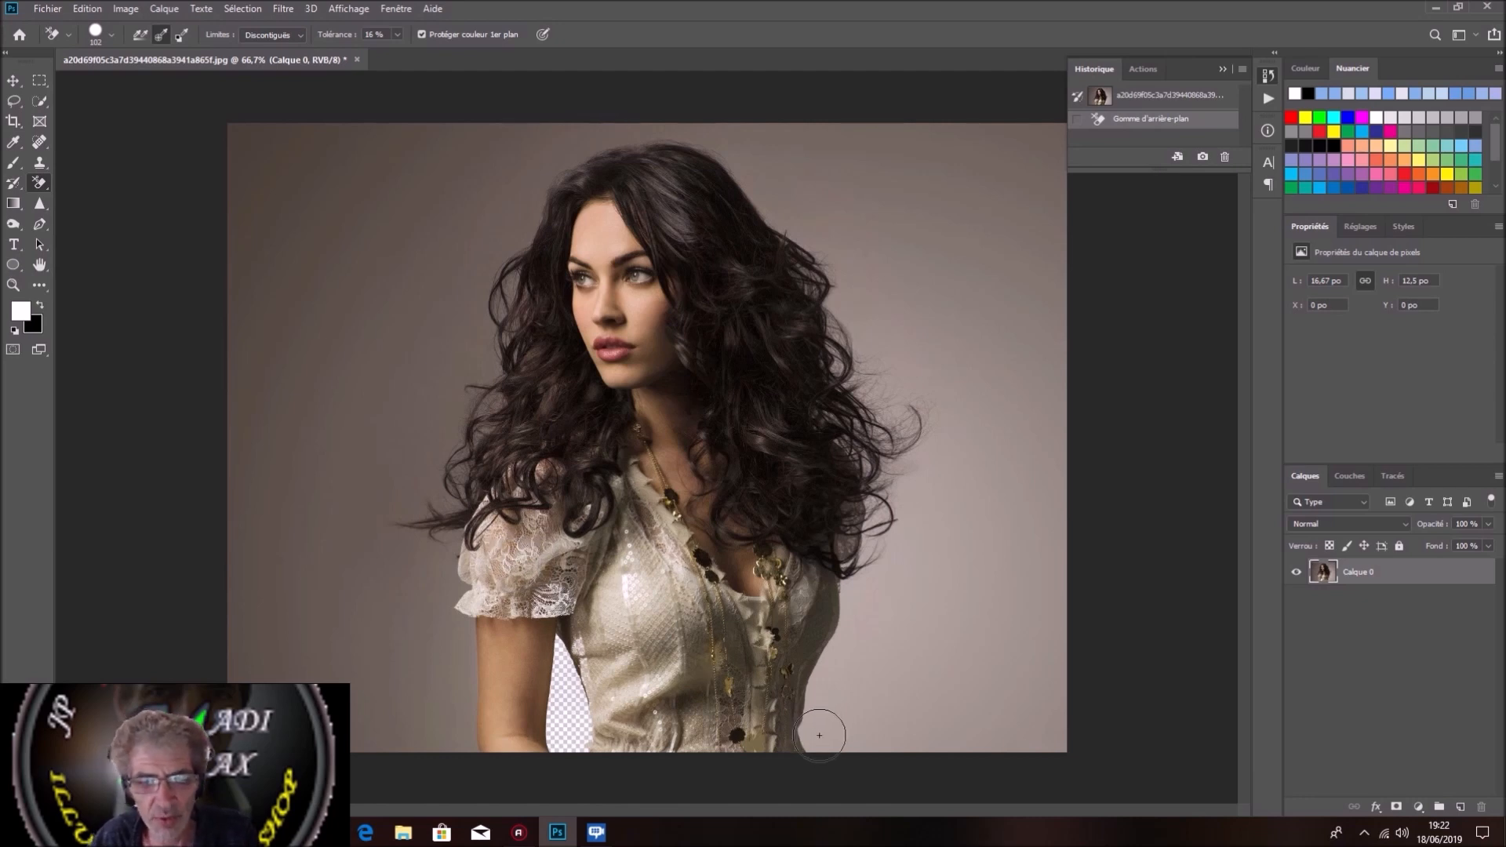
pyautogui.moveTo(817, 734); pyautogui.dragTo(822, 733)
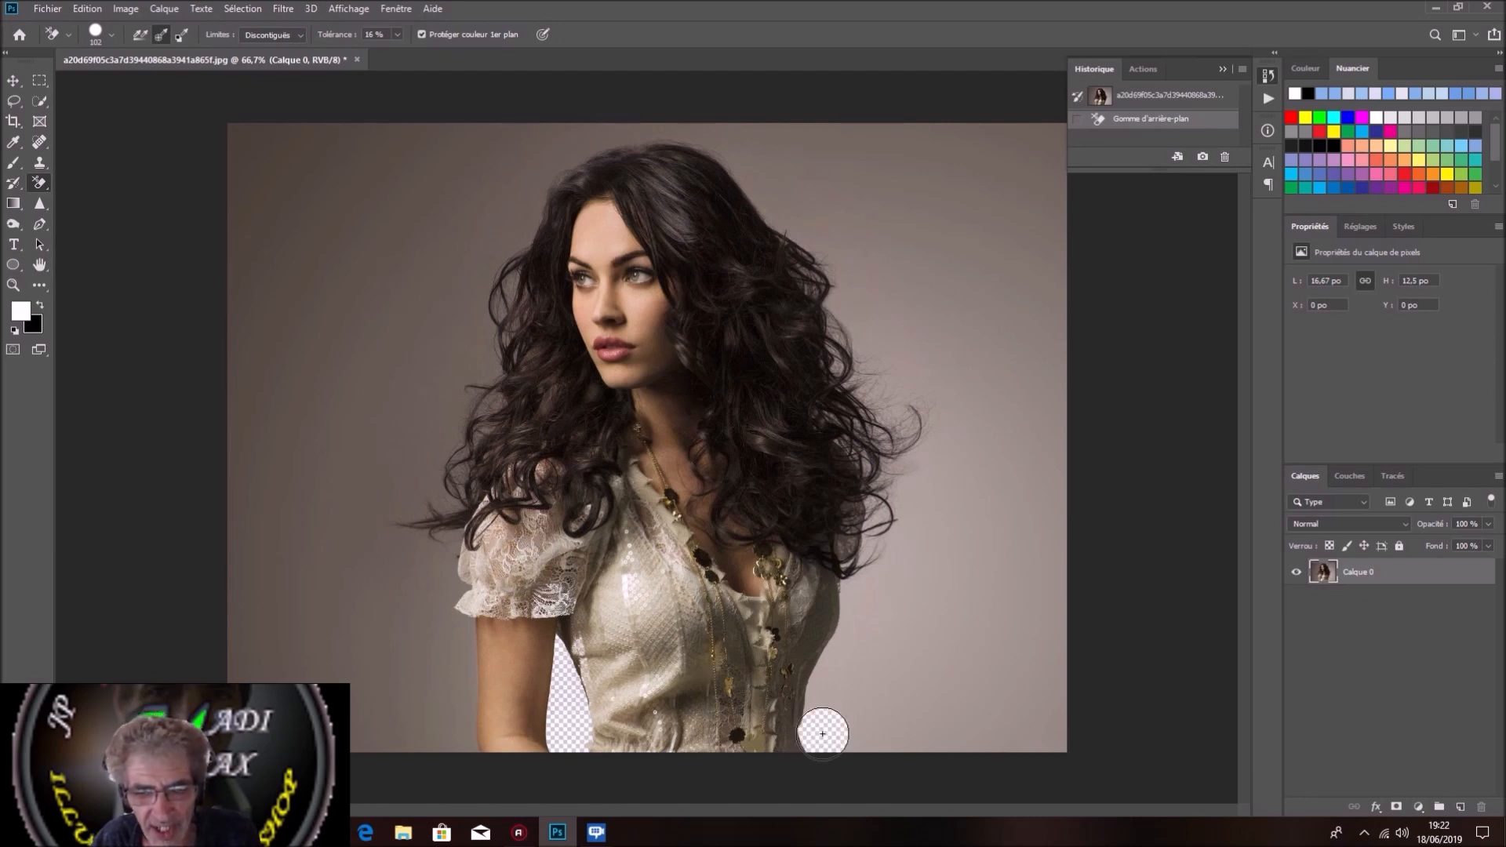
pyautogui.moveTo(817, 729); pyautogui.dragTo(825, 680)
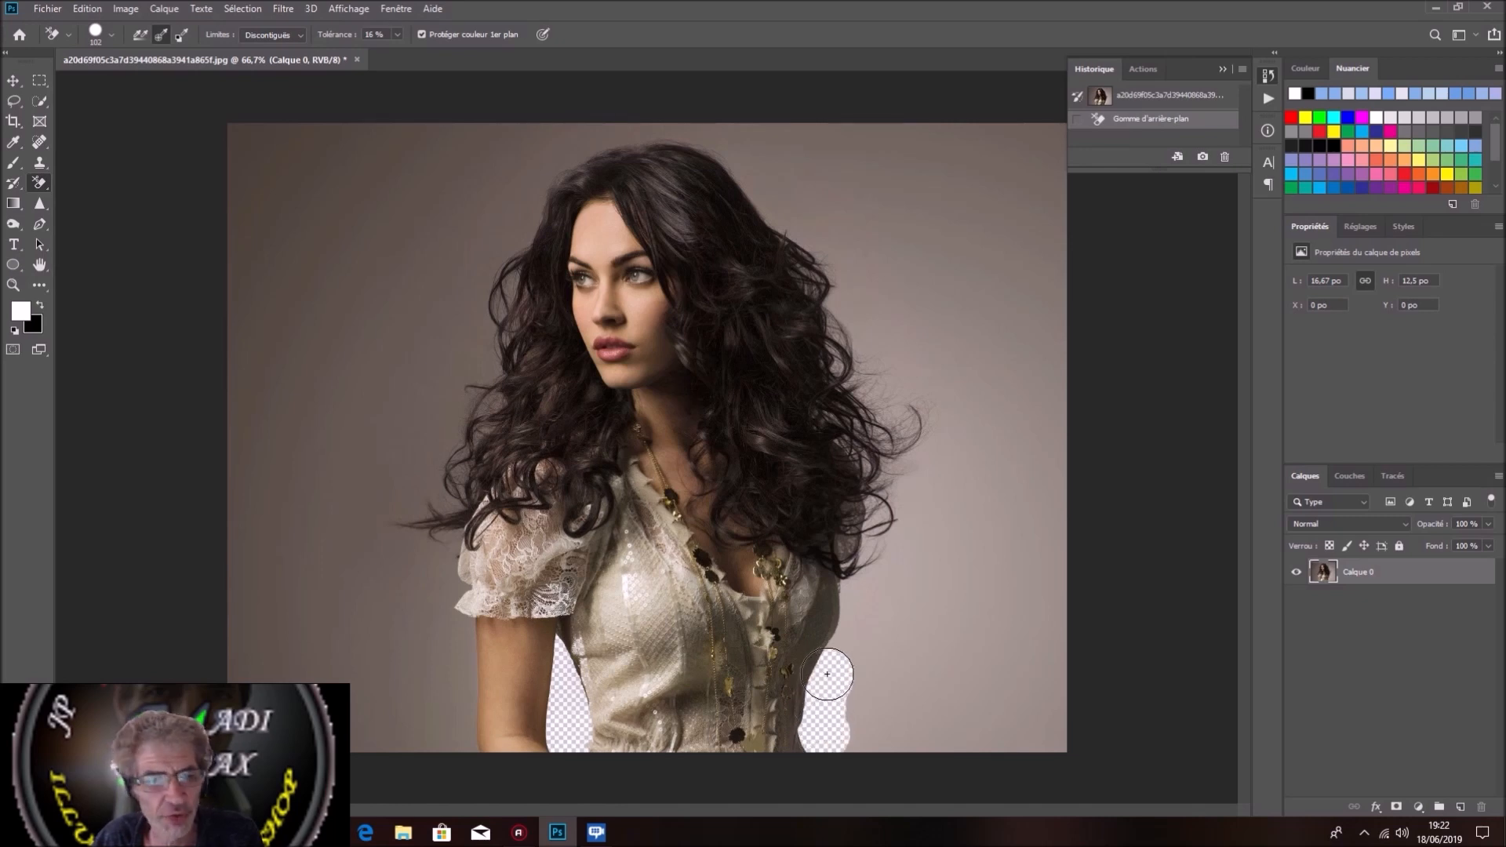
pyautogui.moveTo(837, 656); pyautogui.dragTo(855, 548)
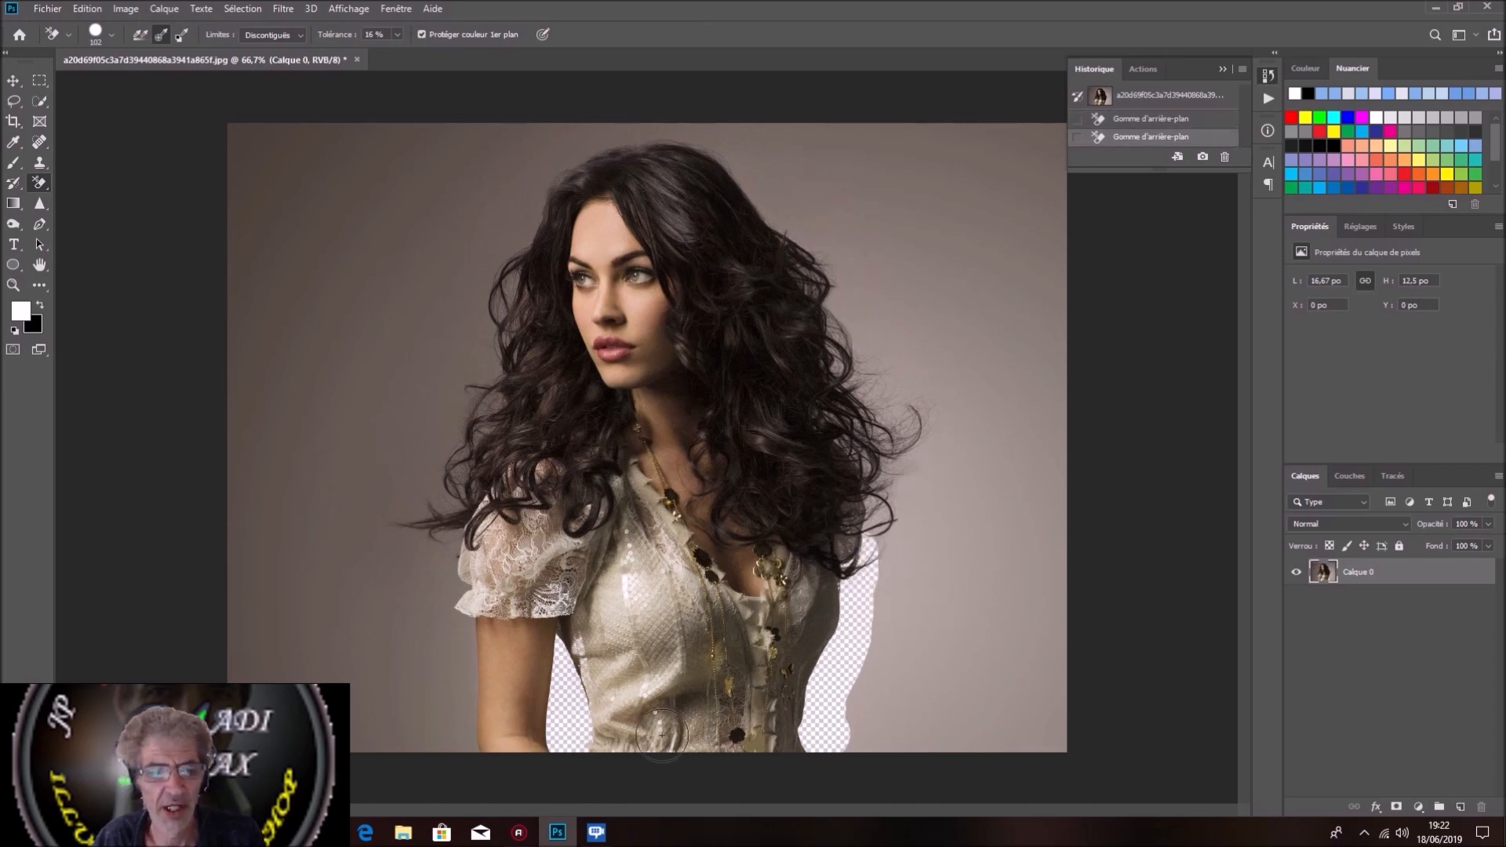
# Step: Erase the backdrop around the left arm, the sleeve and the whole outline of the hair, including the curls on the right
pyautogui.moveTo(471, 739)
pyautogui.mouseDown()
pyautogui.moveTo(448, 543)
pyautogui.moveTo(415, 536)
pyautogui.moveTo(406, 570)
pyautogui.moveTo(398, 508)
pyautogui.moveTo(432, 524)
pyautogui.moveTo(476, 499)
pyautogui.moveTo(470, 476)
pyautogui.moveTo(430, 478)
pyautogui.moveTo(489, 433)
pyautogui.moveTo(493, 366)
pyautogui.mouseUp()
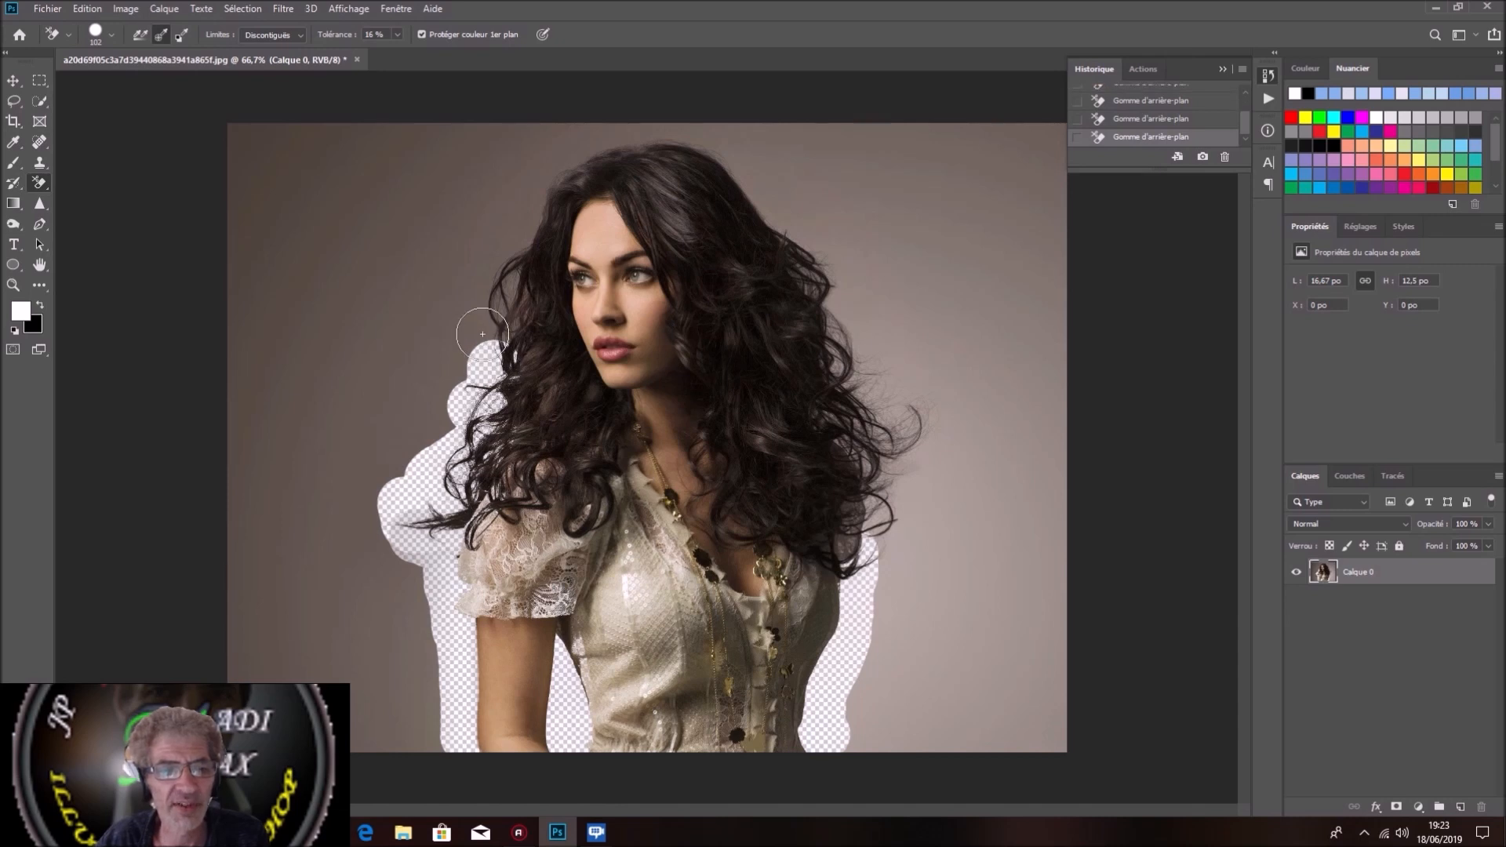
pyautogui.click(482, 334)
pyautogui.moveTo(486, 327)
pyautogui.mouseDown()
pyautogui.moveTo(512, 217)
pyautogui.moveTo(556, 157)
pyautogui.moveTo(684, 140)
pyautogui.moveTo(730, 158)
pyautogui.moveTo(768, 201)
pyautogui.moveTo(759, 178)
pyautogui.moveTo(810, 237)
pyautogui.moveTo(724, 153)
pyautogui.moveTo(795, 231)
pyautogui.moveTo(833, 316)
pyautogui.moveTo(874, 486)
pyautogui.moveTo(868, 565)
pyautogui.moveTo(852, 563)
pyautogui.moveTo(855, 346)
pyautogui.moveTo(803, 219)
pyautogui.moveTo(811, 330)
pyautogui.moveTo(905, 437)
pyautogui.moveTo(878, 596)
pyautogui.moveTo(904, 652)
pyautogui.mouseUp()
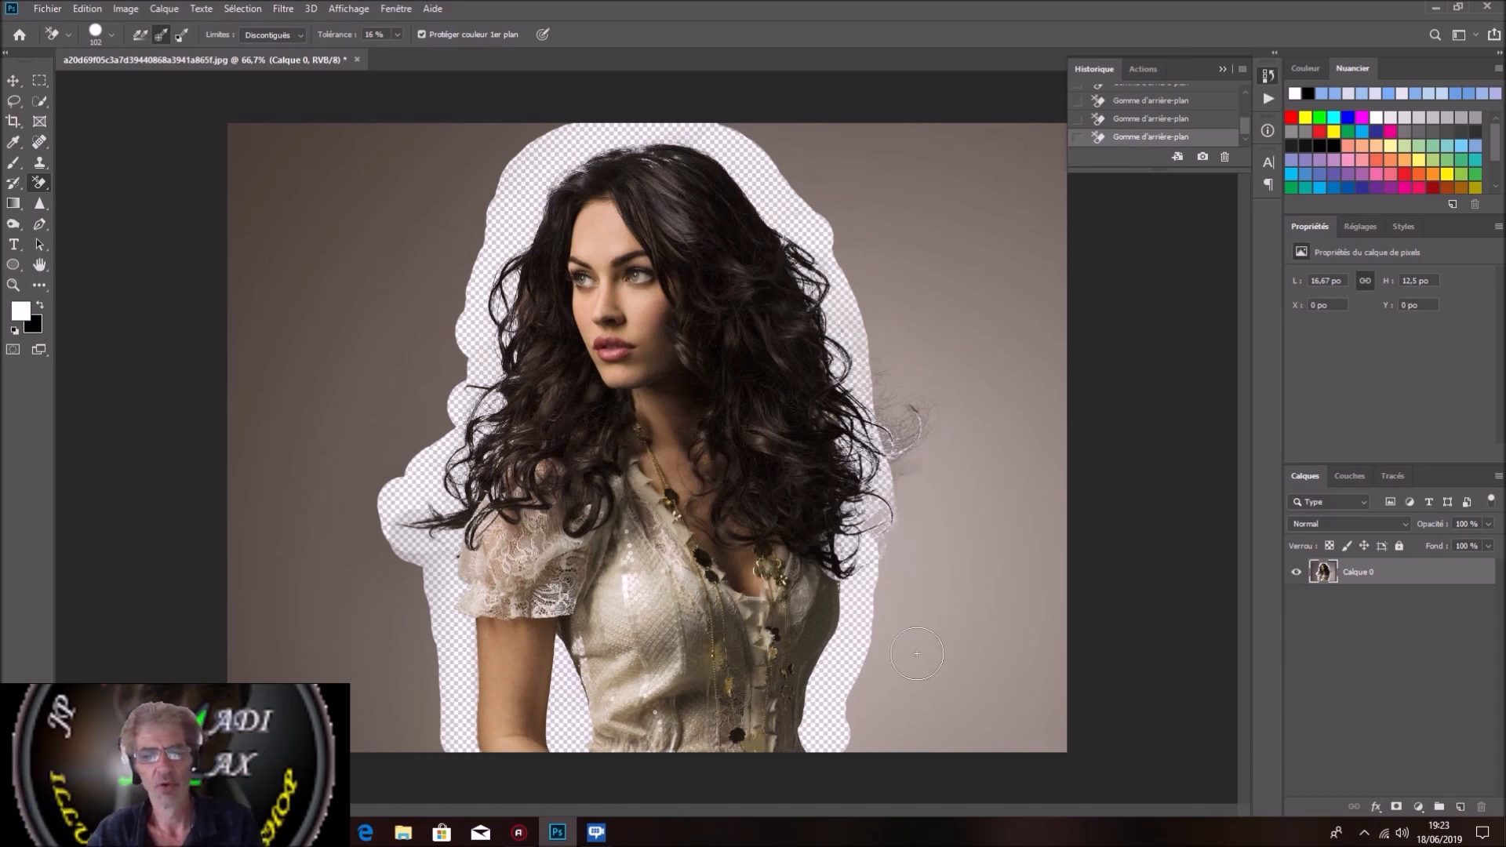
pyautogui.moveTo(914, 653)
pyautogui.mouseDown()
pyautogui.moveTo(883, 501)
pyautogui.moveTo(883, 549)
pyautogui.moveTo(888, 381)
pyautogui.moveTo(906, 447)
pyautogui.mouseUp()
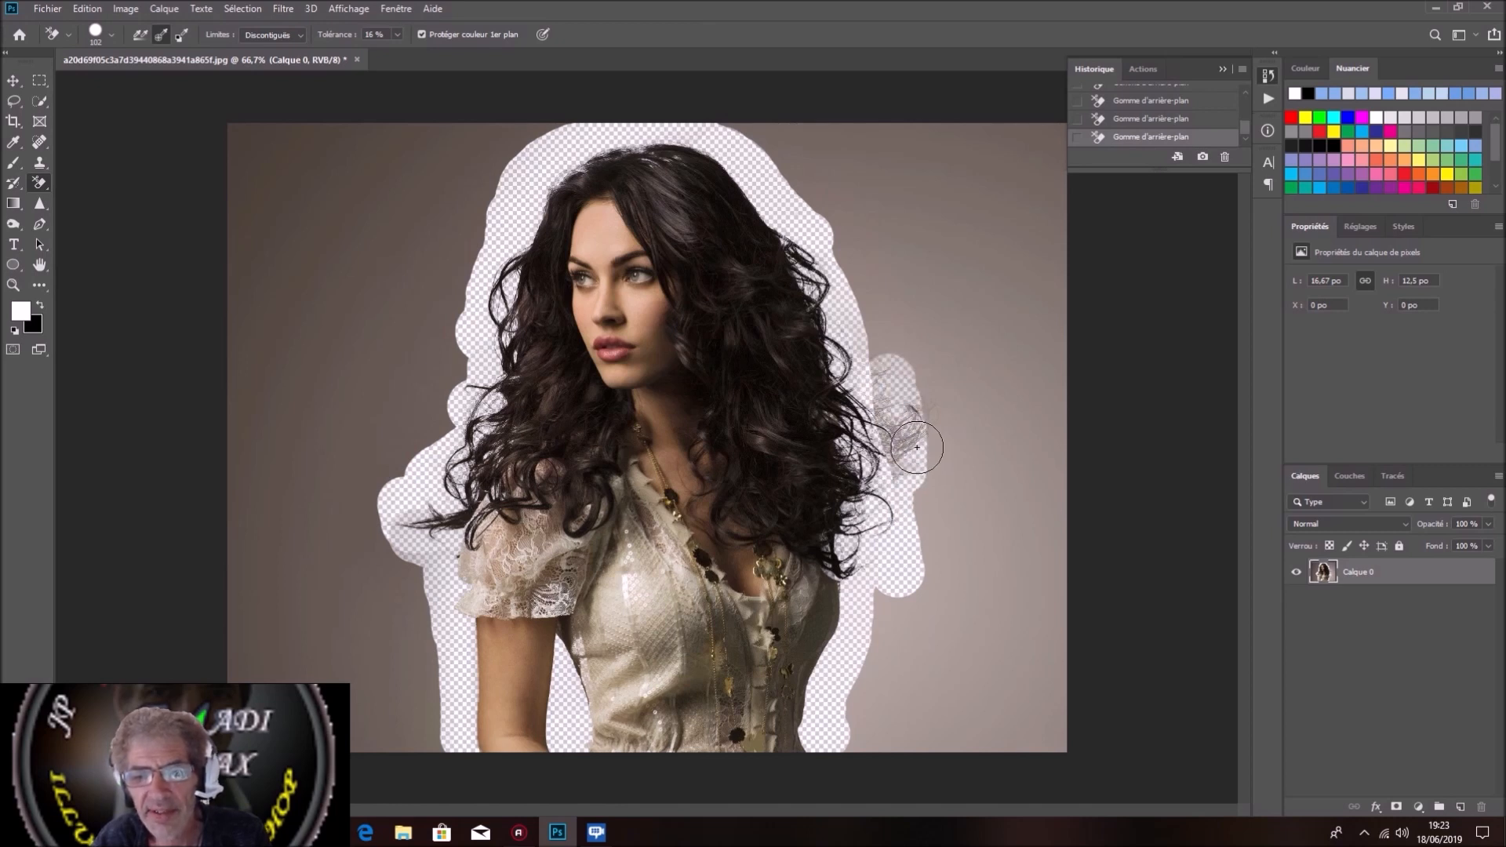
pyautogui.moveTo(931, 444)
pyautogui.mouseDown()
pyautogui.moveTo(891, 432)
pyautogui.moveTo(888, 453)
pyautogui.moveTo(898, 417)
pyautogui.moveTo(918, 486)
pyautogui.moveTo(920, 394)
pyautogui.moveTo(899, 359)
pyautogui.moveTo(933, 481)
pyautogui.moveTo(884, 341)
pyautogui.moveTo(890, 378)
pyautogui.moveTo(874, 277)
pyautogui.mouseUp()
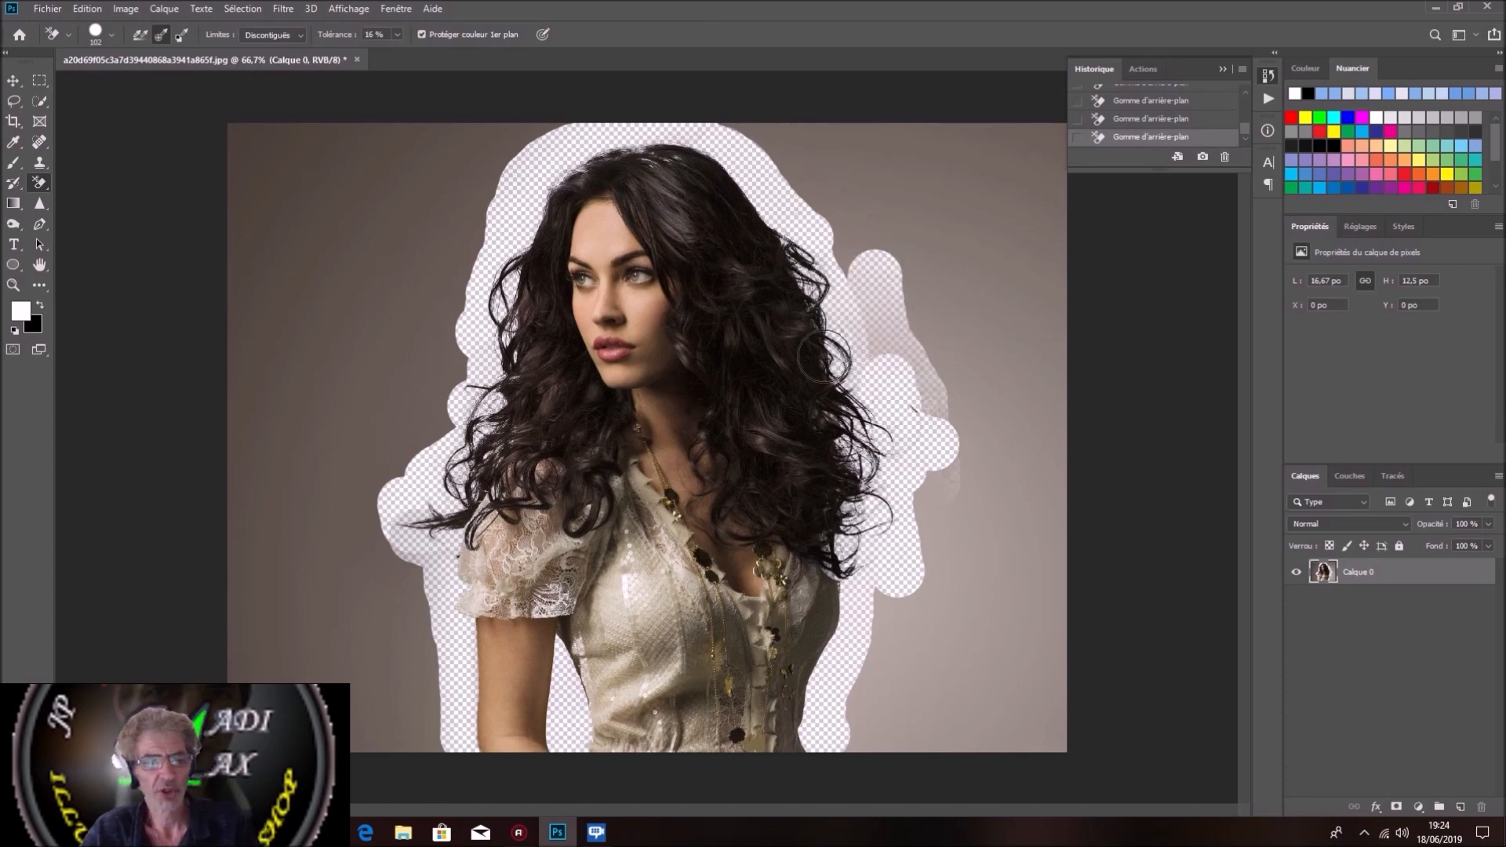
# Step: Clear all the remaining backdrop on both sides of the woman with the regular Eraser
pyautogui.rightClick(37, 181)
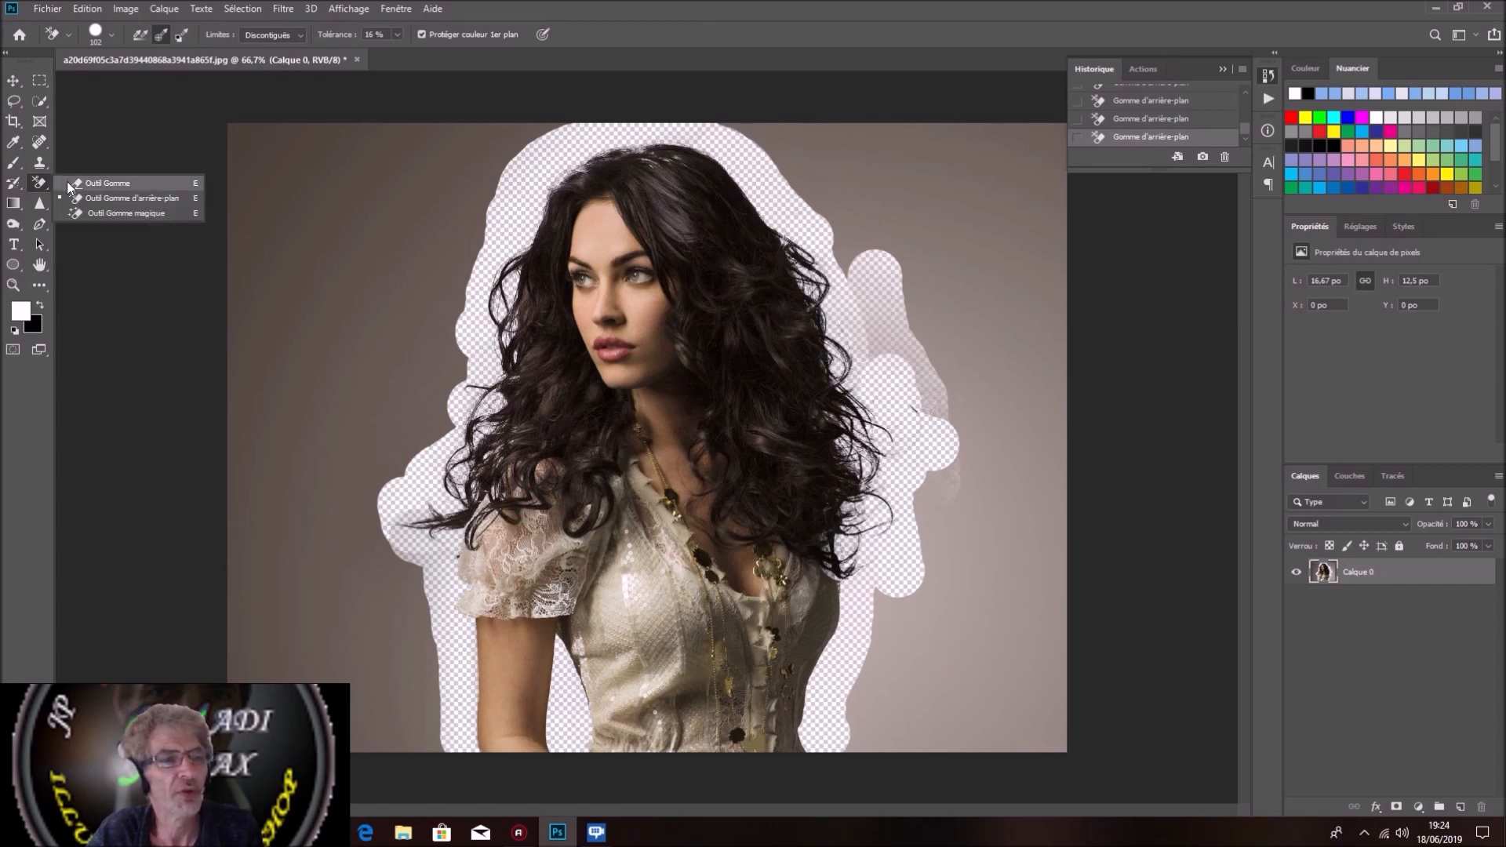
pyautogui.click(67, 181)
pyautogui.moveTo(986, 331)
pyautogui.mouseDown()
pyautogui.moveTo(1032, 296)
pyautogui.moveTo(1076, 126)
pyautogui.moveTo(1068, 160)
pyautogui.moveTo(1052, 136)
pyautogui.moveTo(1074, 425)
pyautogui.moveTo(1051, 774)
pyautogui.moveTo(1012, 645)
pyautogui.moveTo(995, 723)
pyautogui.moveTo(892, 719)
pyautogui.moveTo(868, 741)
pyautogui.moveTo(866, 716)
pyautogui.moveTo(954, 721)
pyautogui.moveTo(891, 695)
pyautogui.mouseUp()
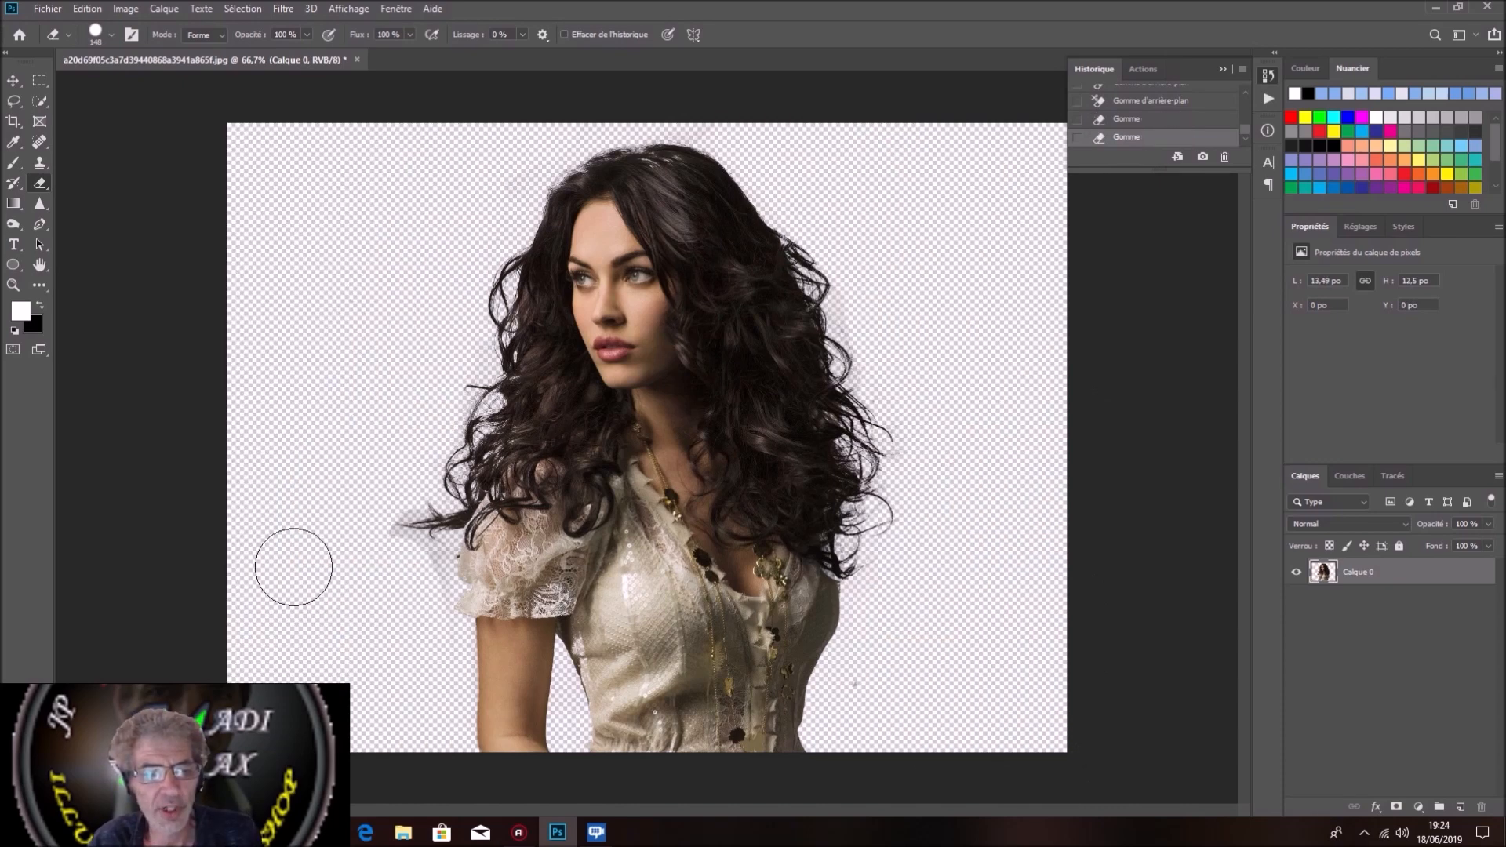
pyautogui.moveTo(412, 582); pyautogui.dragTo(364, 638)
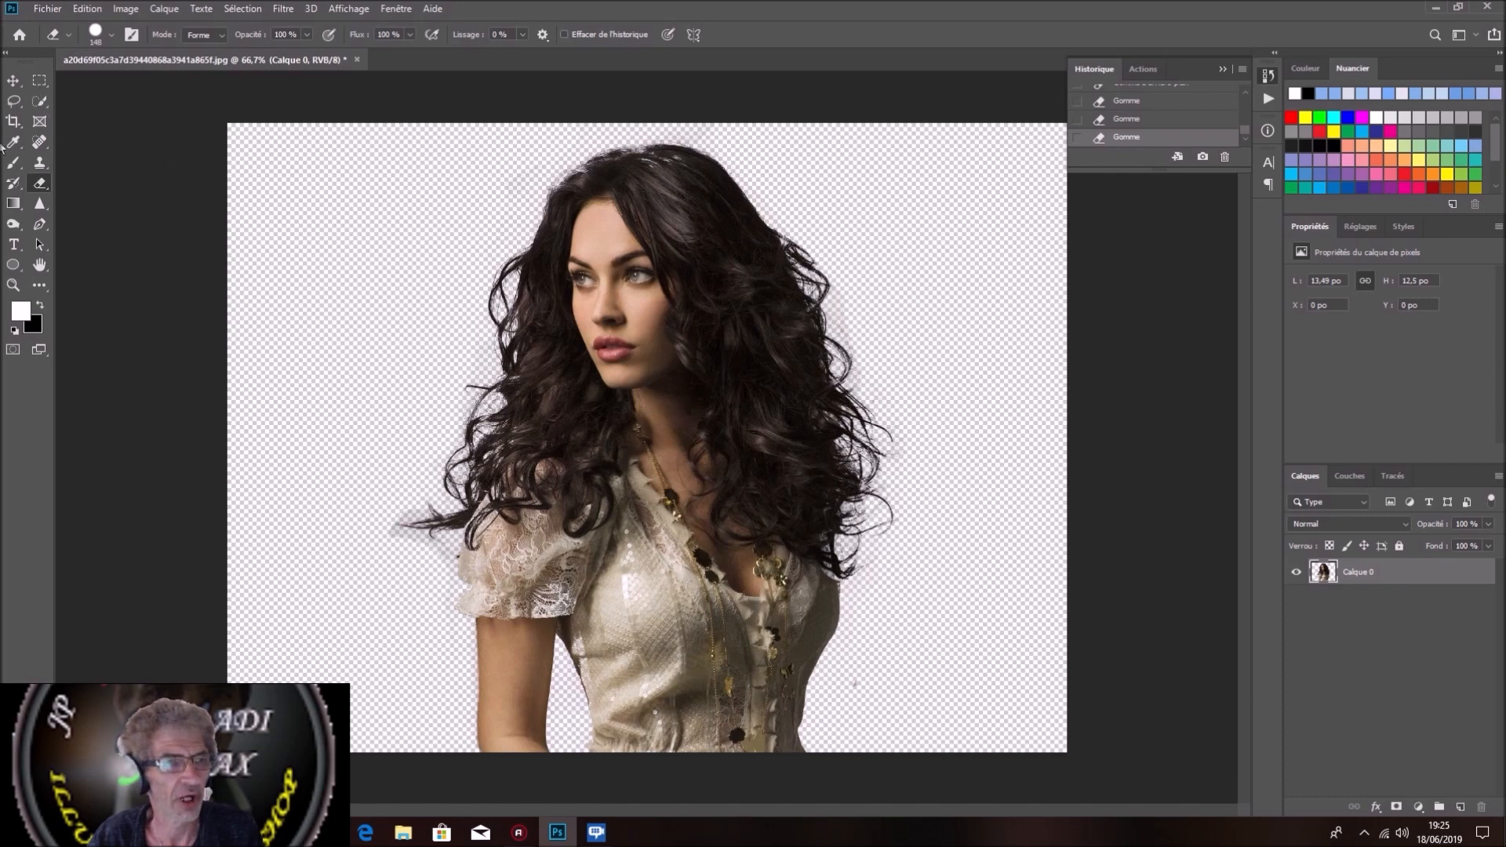
# Step: Restore the partly erased areas of the dress waist, lace sleeve and bodice with the History Brush
pyautogui.click(11, 185)
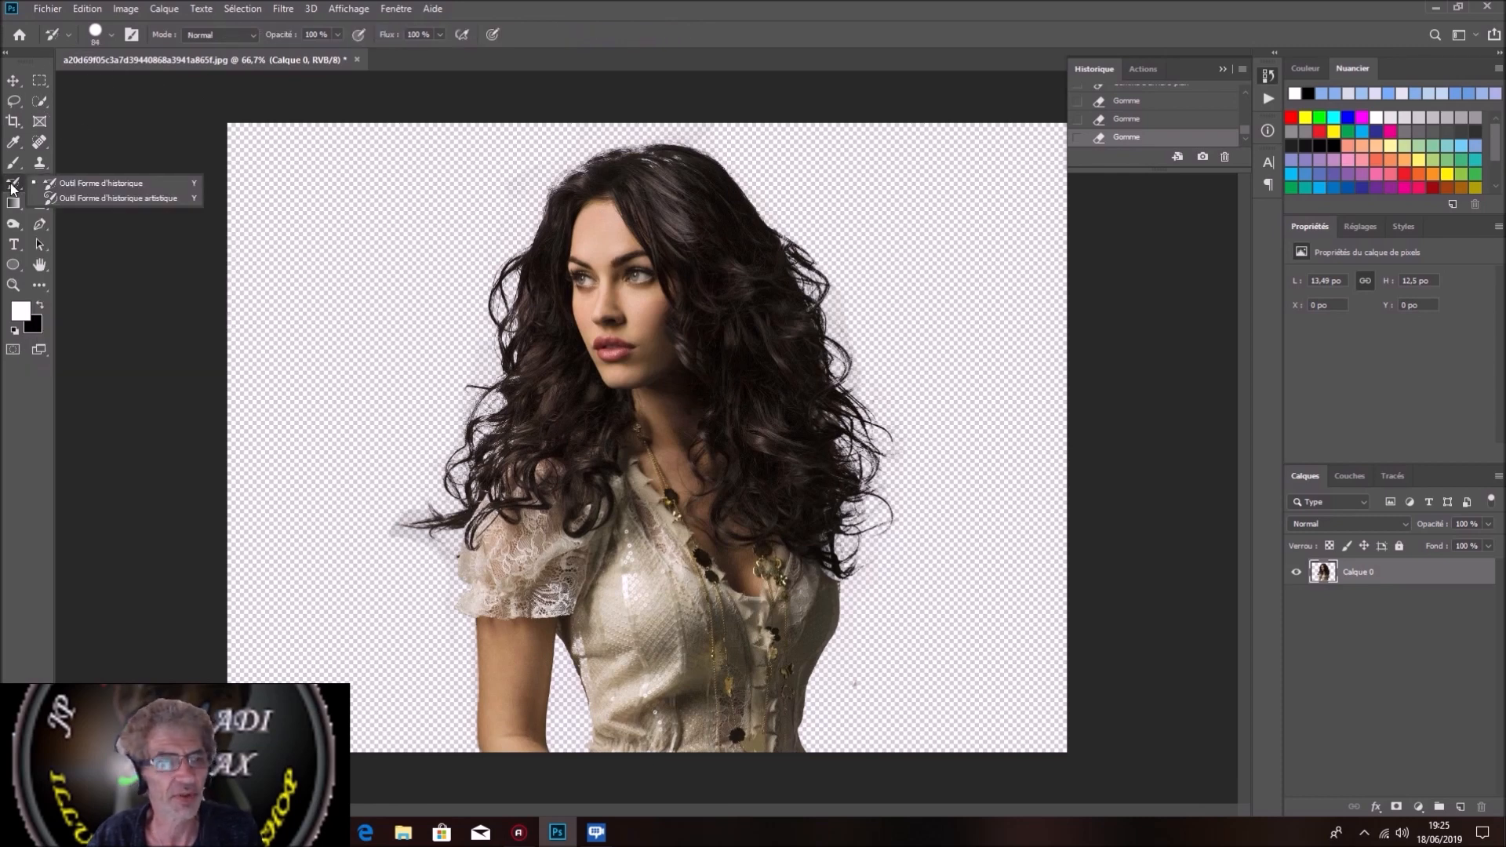
pyautogui.click(63, 184)
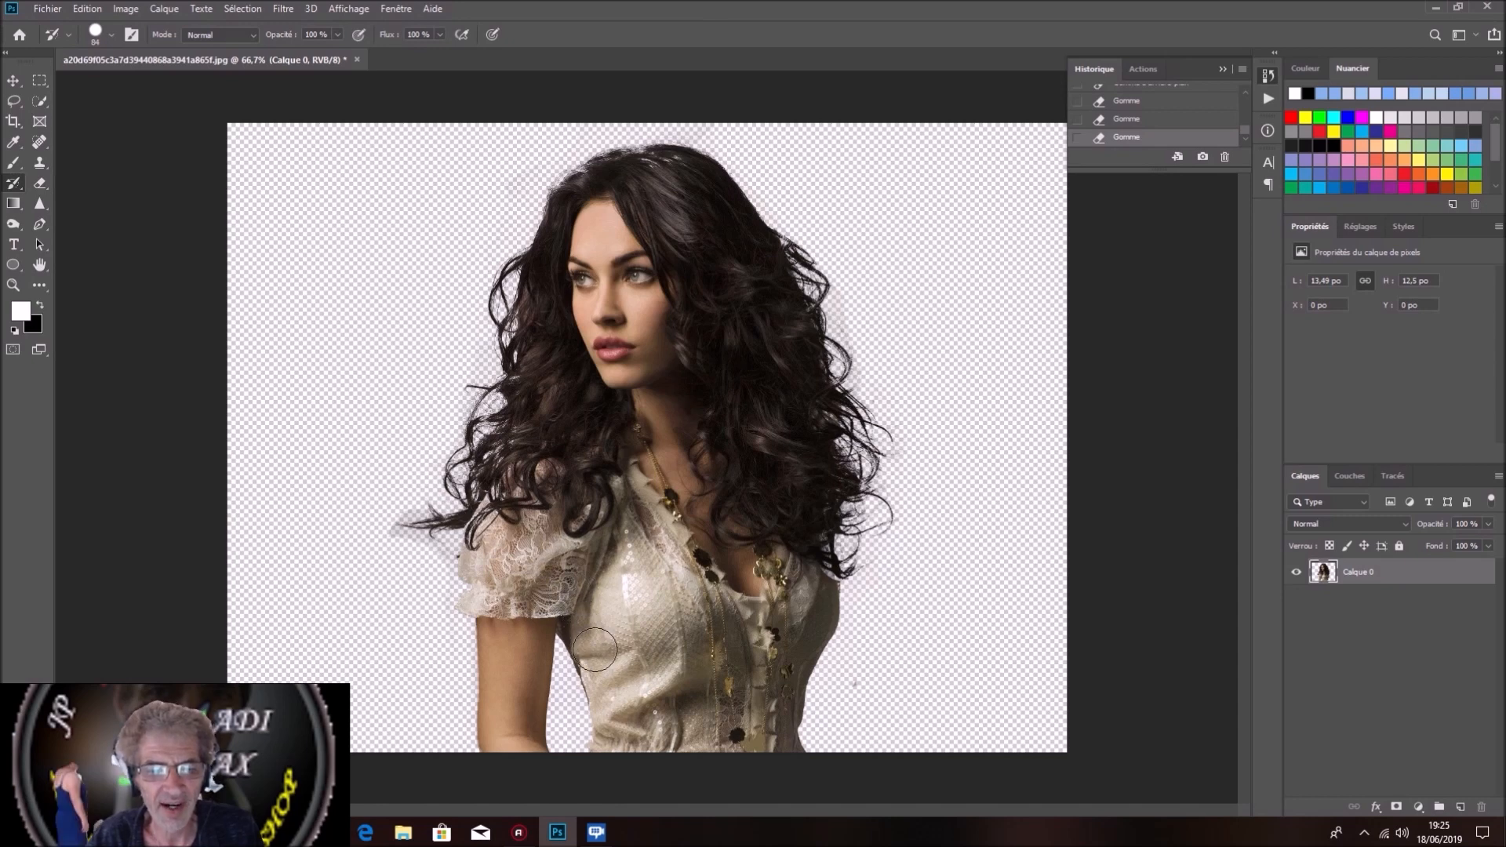
pyautogui.moveTo(618, 719); pyautogui.dragTo(642, 752)
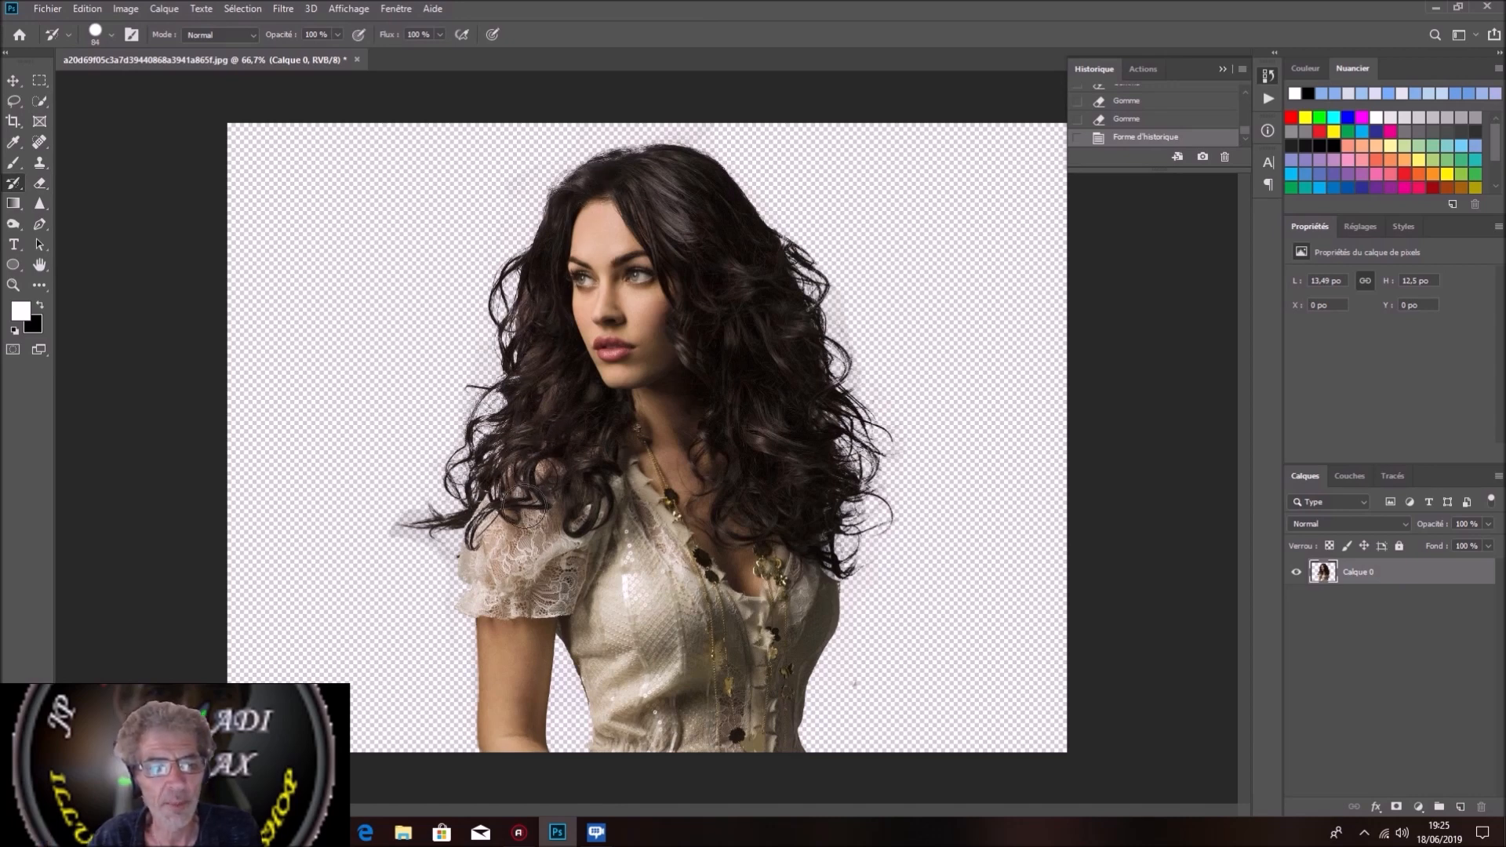
pyautogui.moveTo(506, 534); pyautogui.dragTo(480, 559)
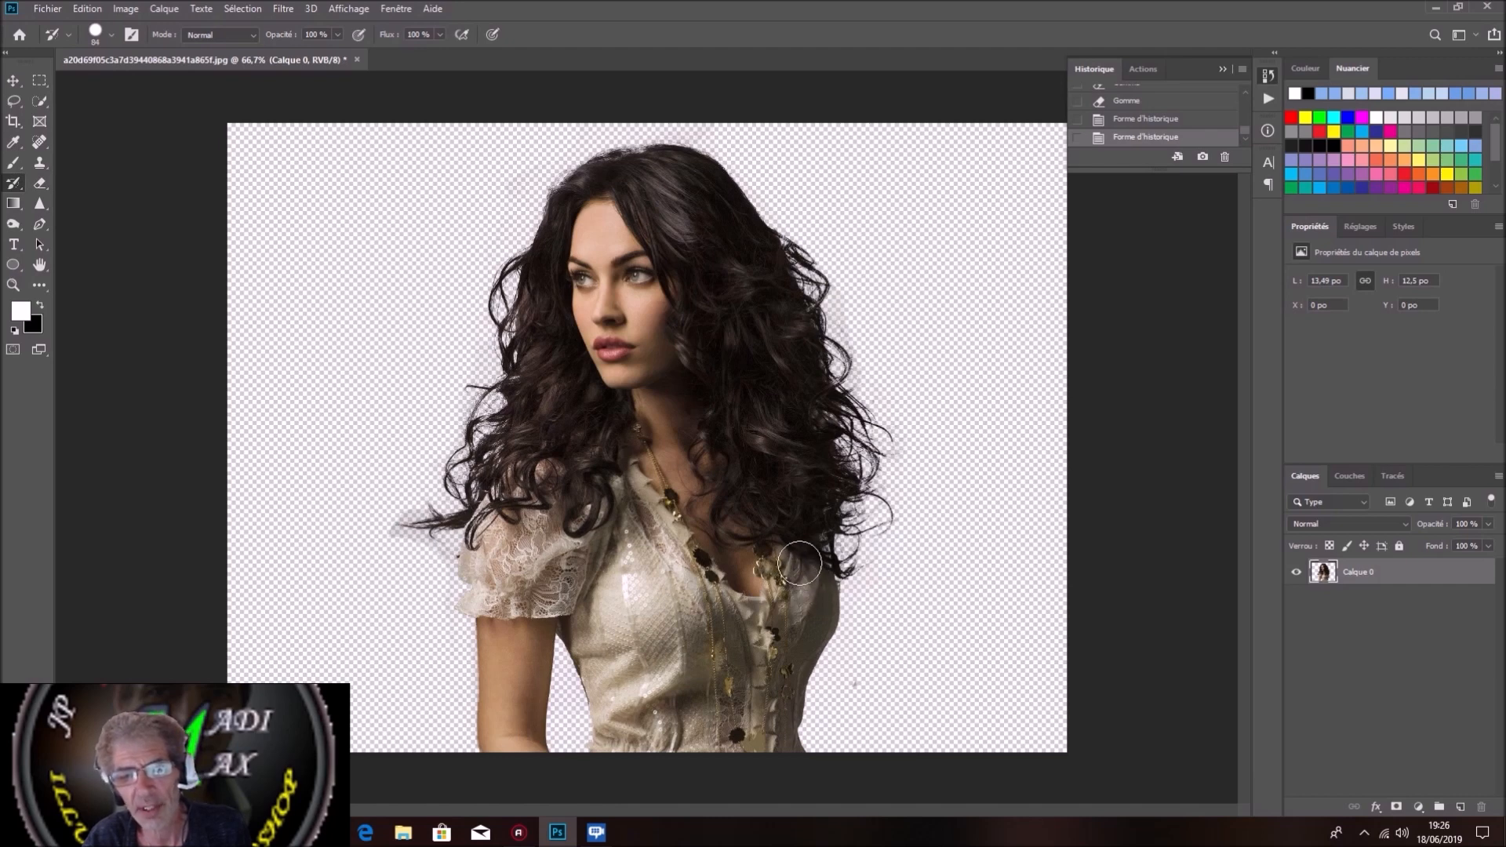
pyautogui.moveTo(811, 584)
pyautogui.mouseDown()
pyautogui.moveTo(794, 626)
pyautogui.moveTo(758, 642)
pyautogui.mouseUp()
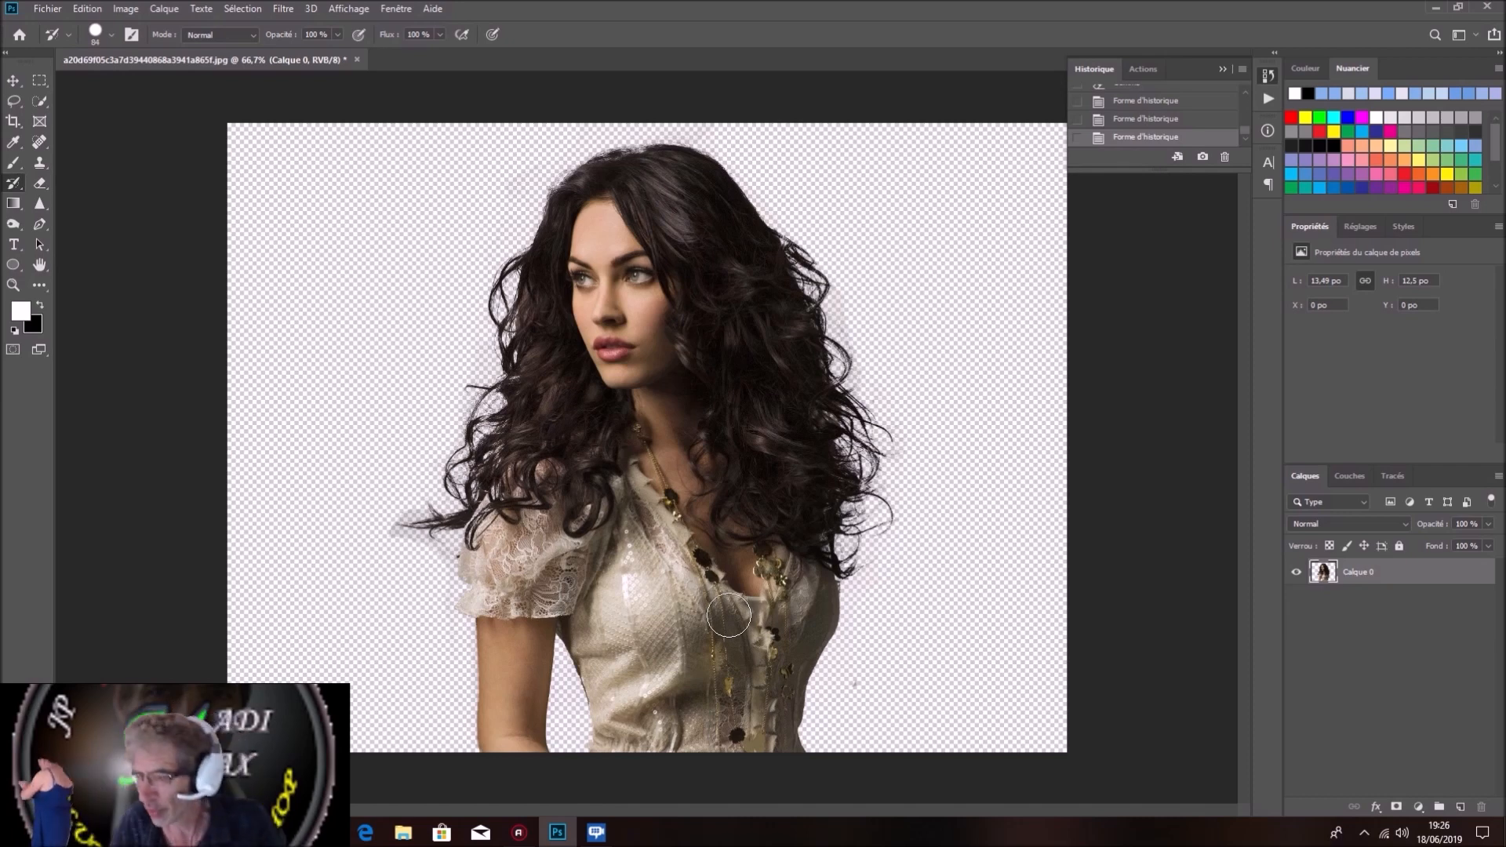
pyautogui.click(47, 9)
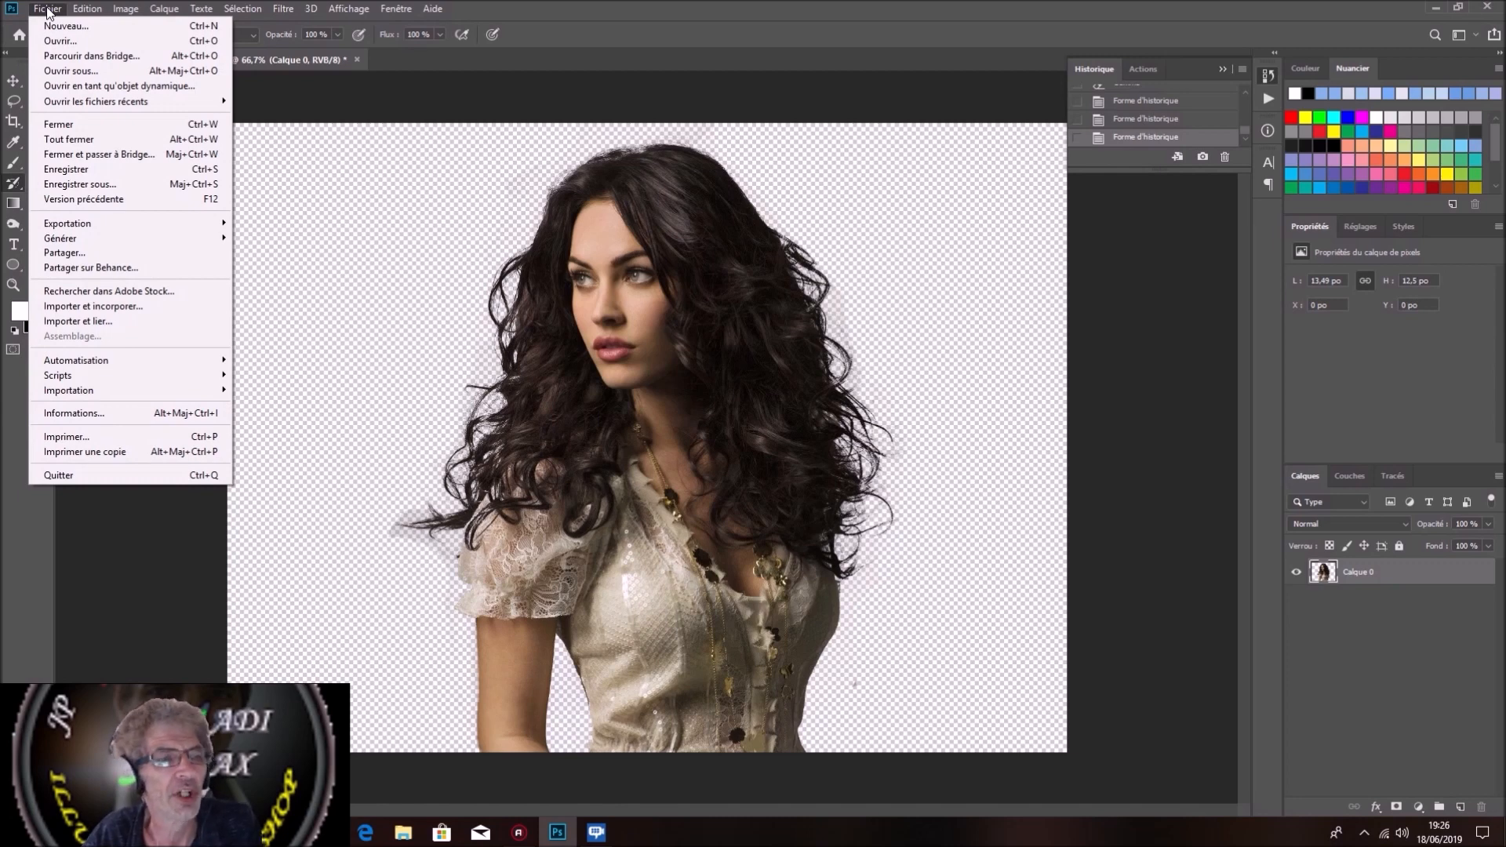
pyautogui.click(70, 309)
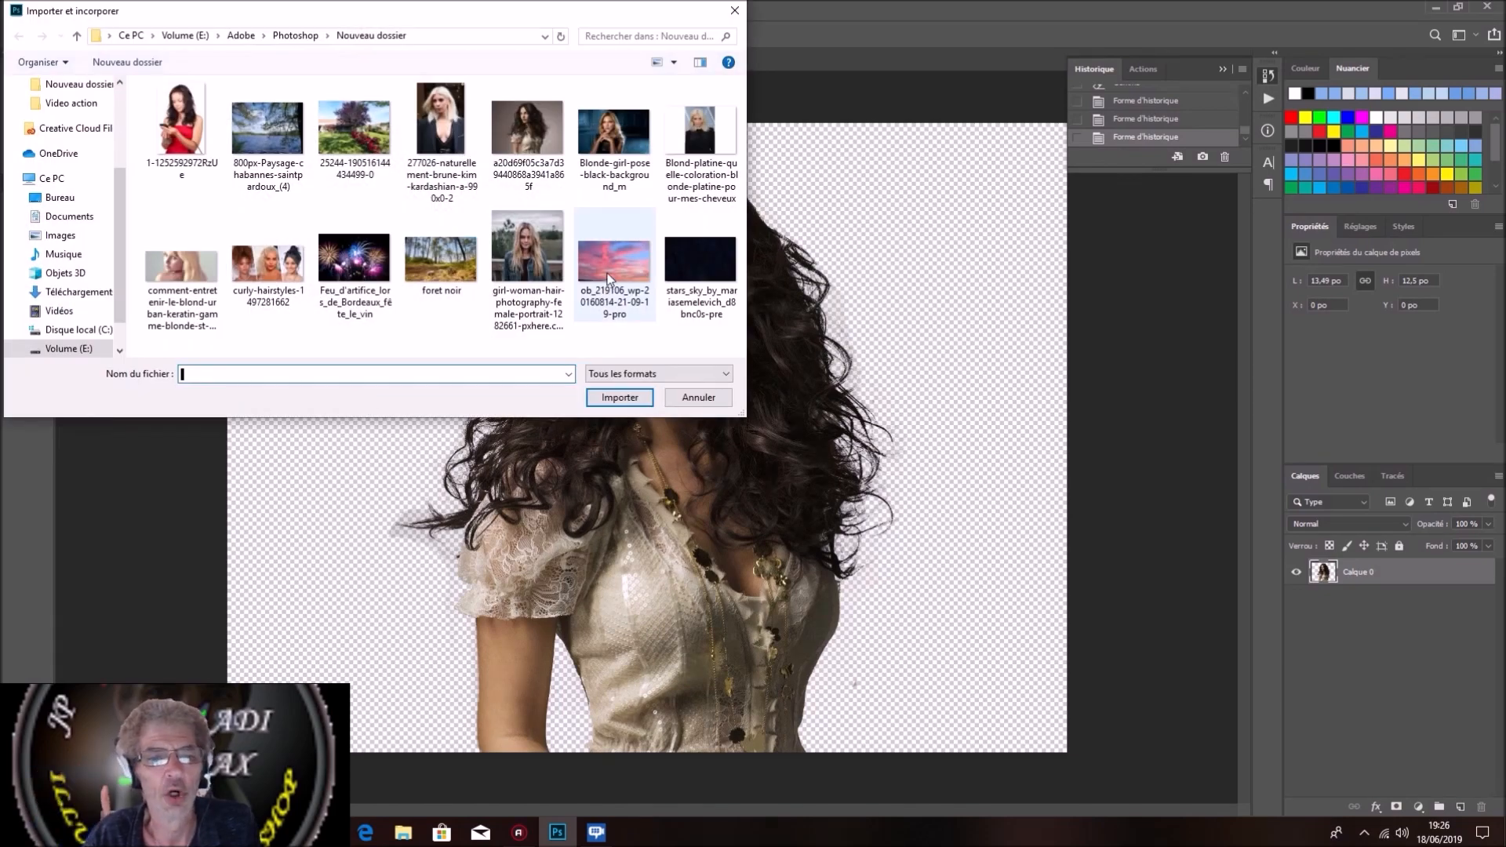
pyautogui.click(608, 259)
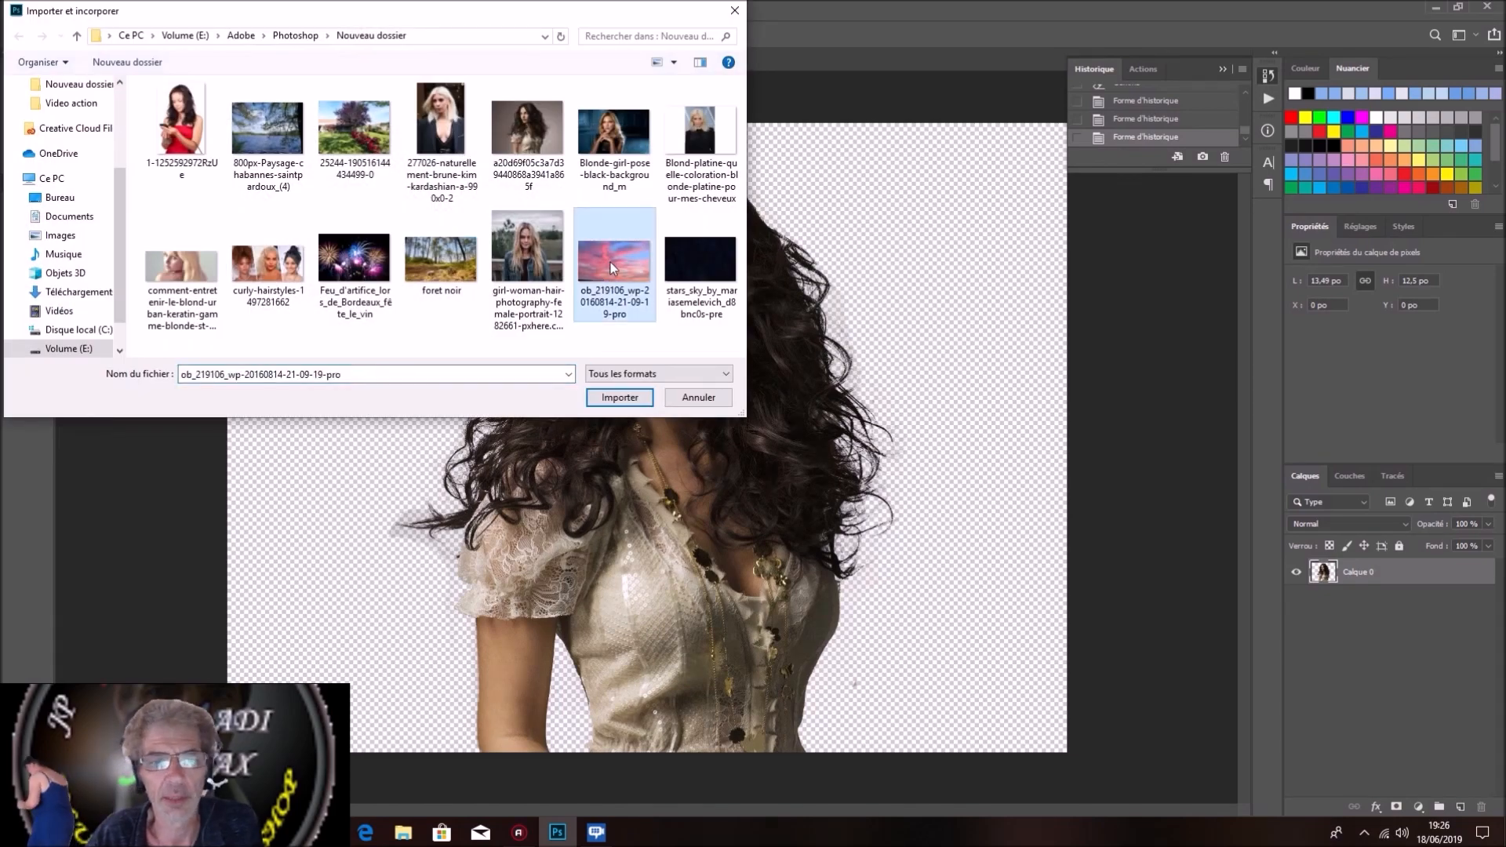
pyautogui.click(611, 398)
# Step: Enlarge the sky image to cover the full canvas height and move its layer below Calque 0
pyautogui.moveTo(647, 202); pyautogui.dragTo(647, 107)
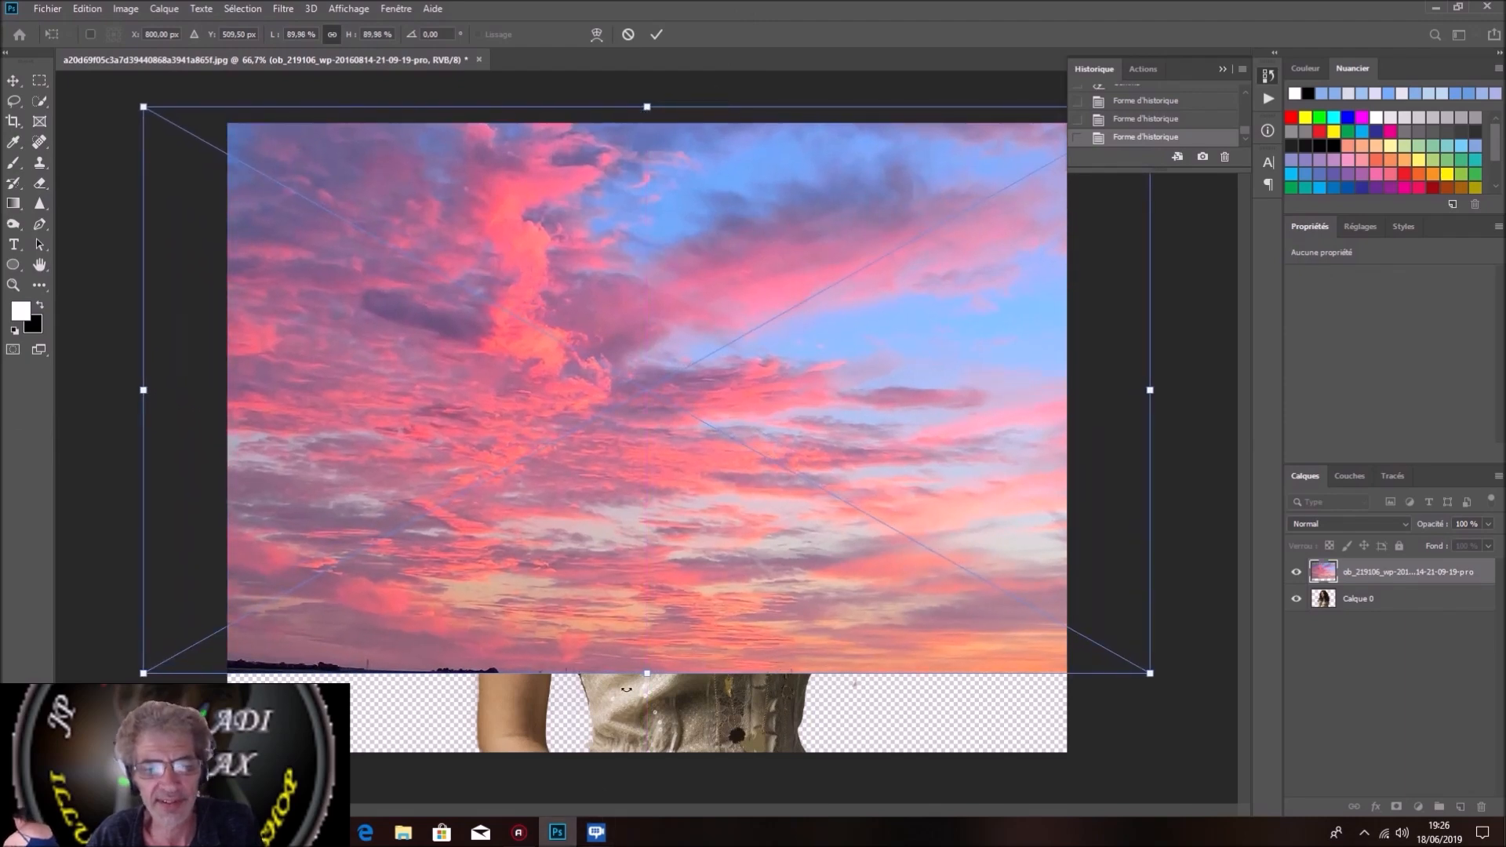
pyautogui.moveTo(645, 672); pyautogui.dragTo(648, 754)
pyautogui.click(657, 36)
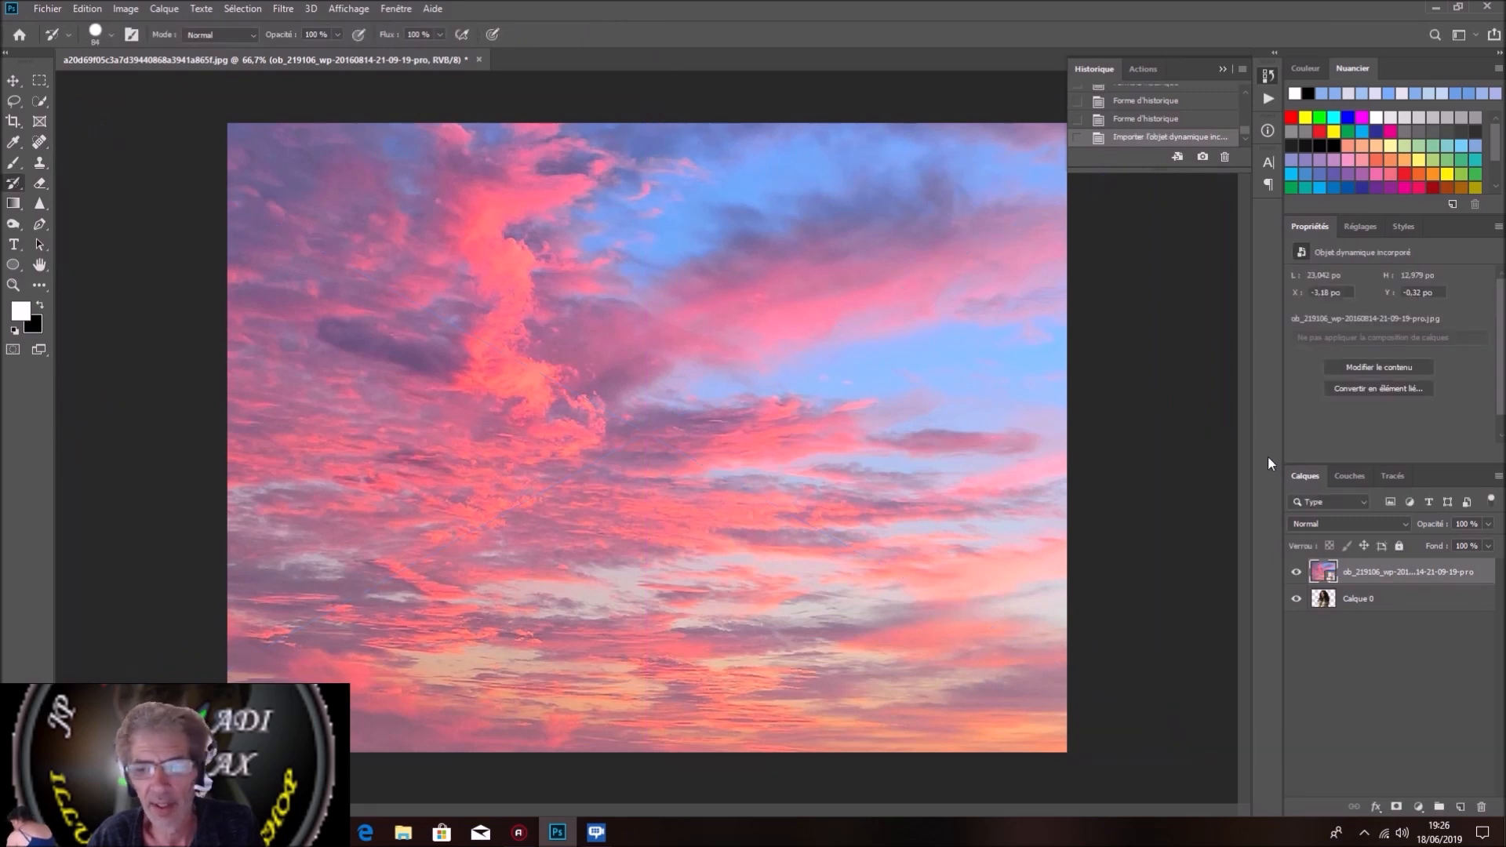
pyautogui.moveTo(1425, 575); pyautogui.dragTo(1424, 614)
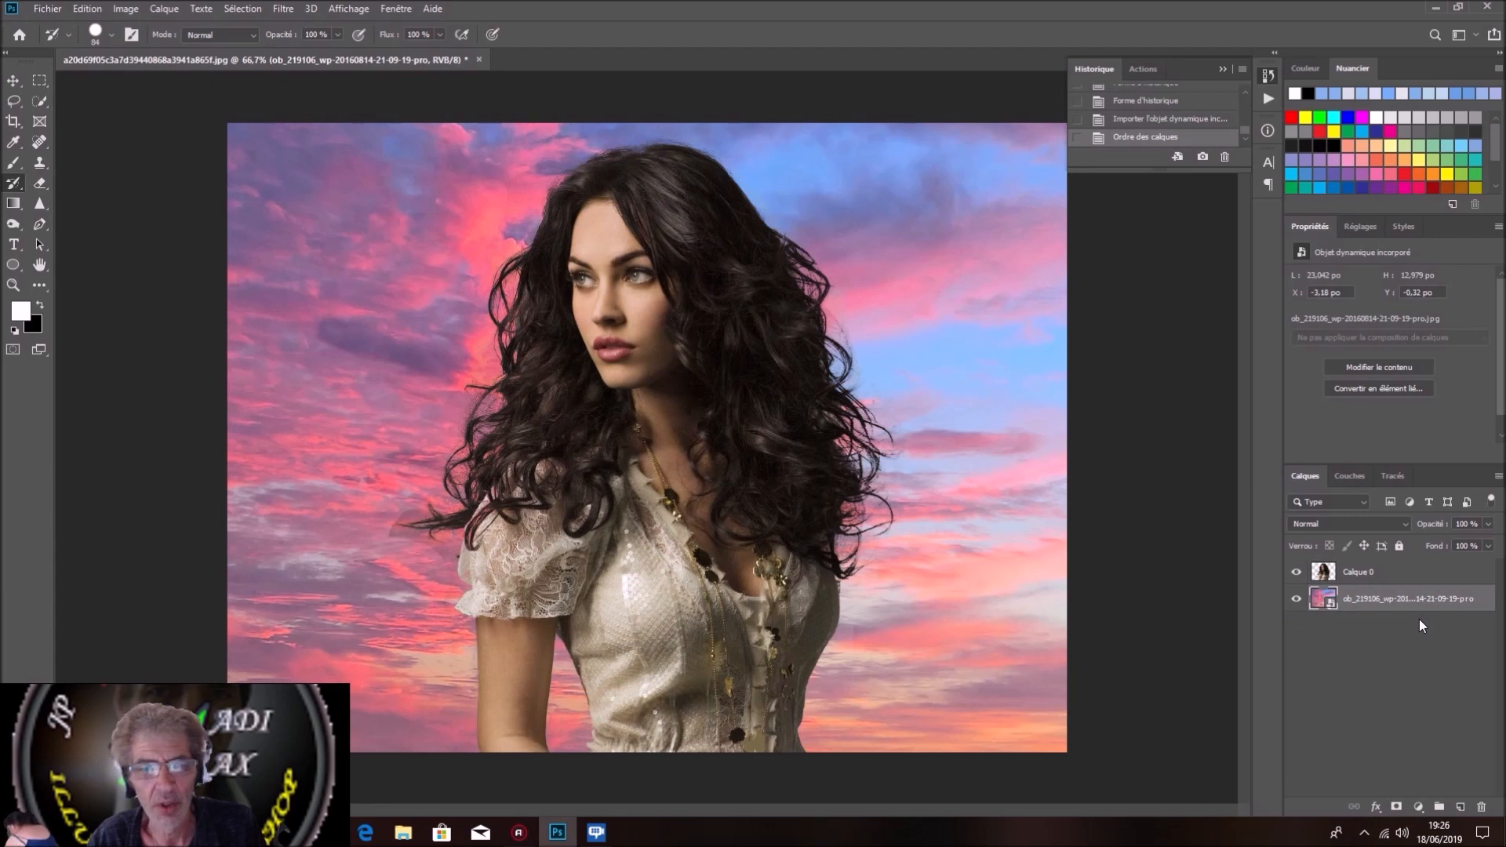
# Step: Clean up the leftover backdrop beside the woman's hair on Calque 0 with the Background Eraser
pyautogui.rightClick(39, 182)
pyautogui.click(82, 201)
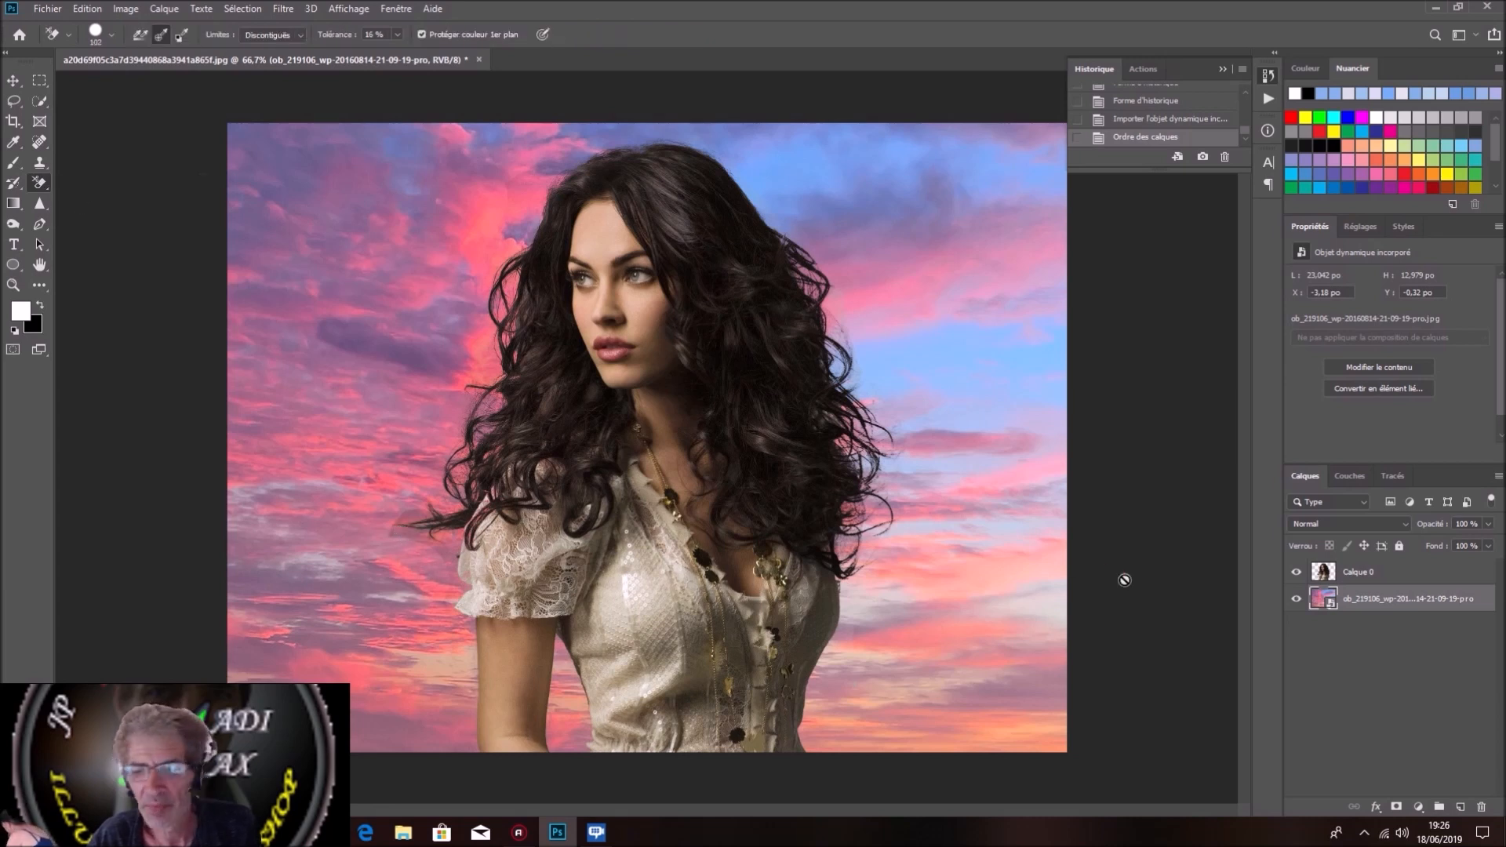
pyautogui.click(1323, 575)
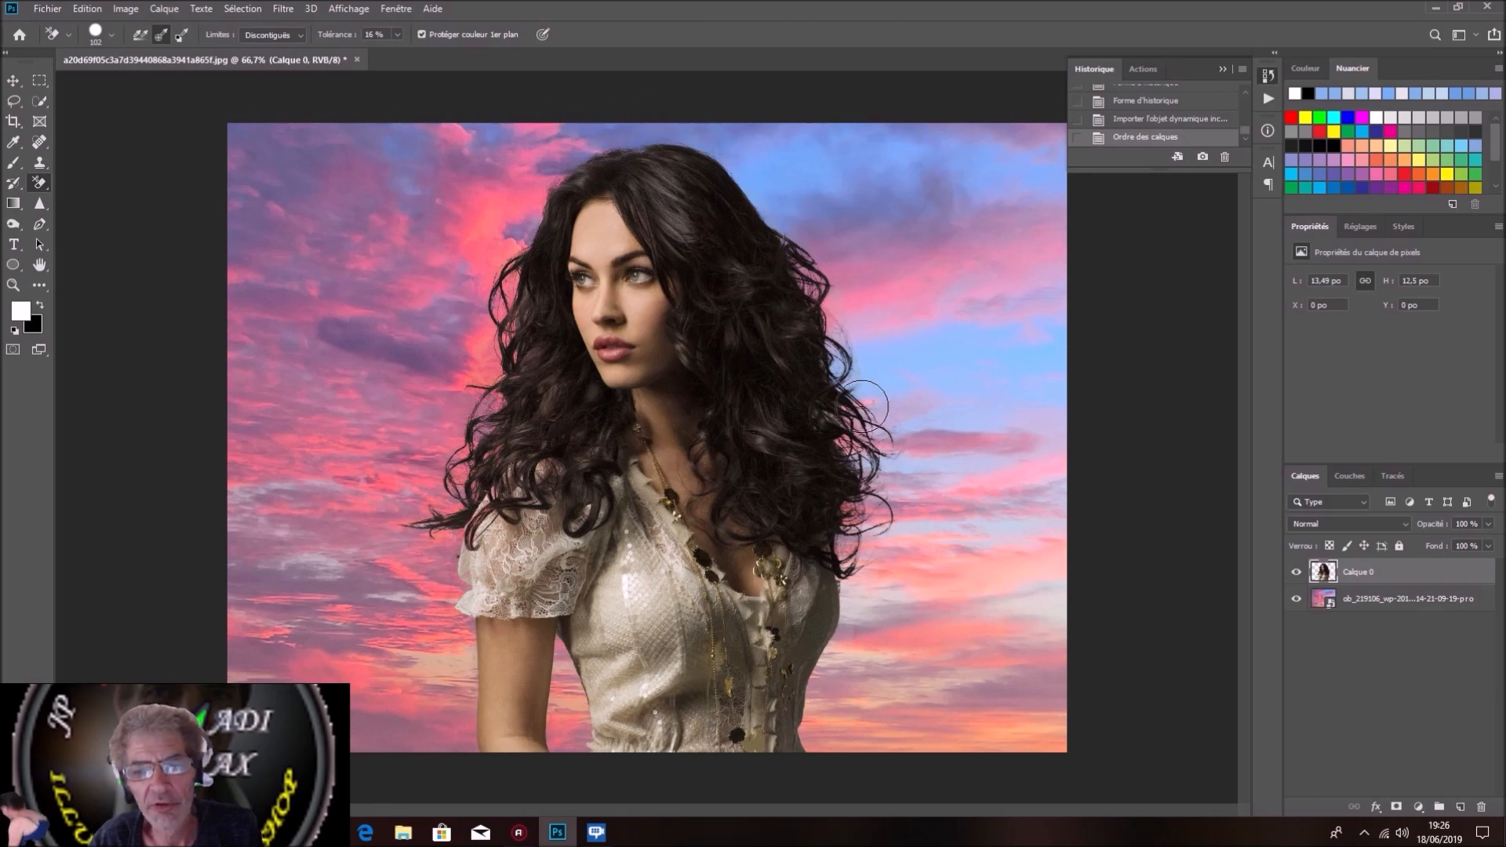
pyautogui.moveTo(883, 619)
pyautogui.mouseDown()
pyautogui.moveTo(975, 622)
pyautogui.moveTo(992, 600)
pyautogui.mouseUp()
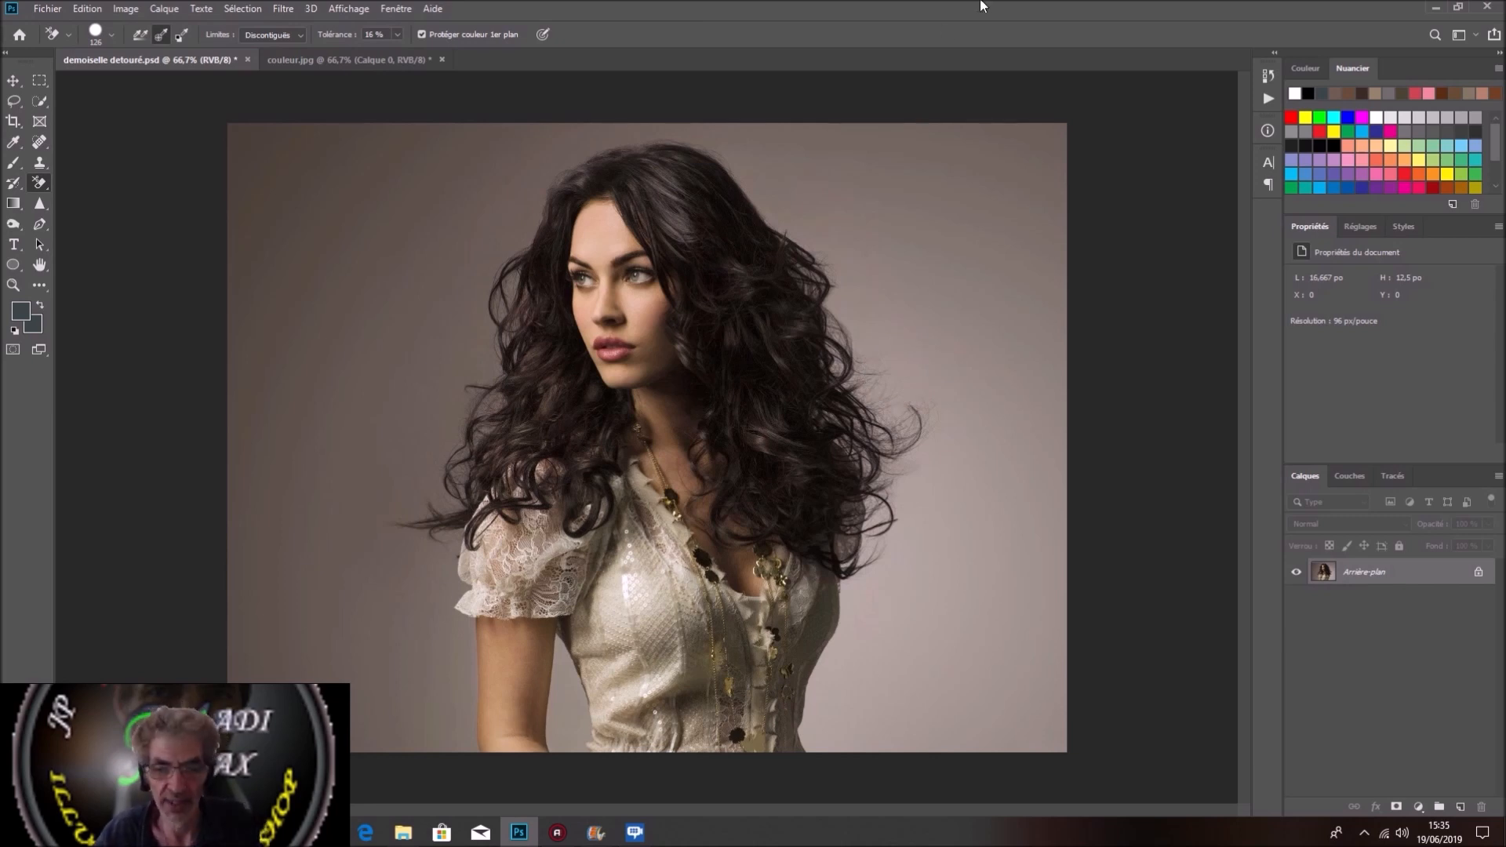
# Step: In demoiselle detouré.psd, compare the red, green and blue channels and duplicate the Bleu channel
pyautogui.click(1350, 479)
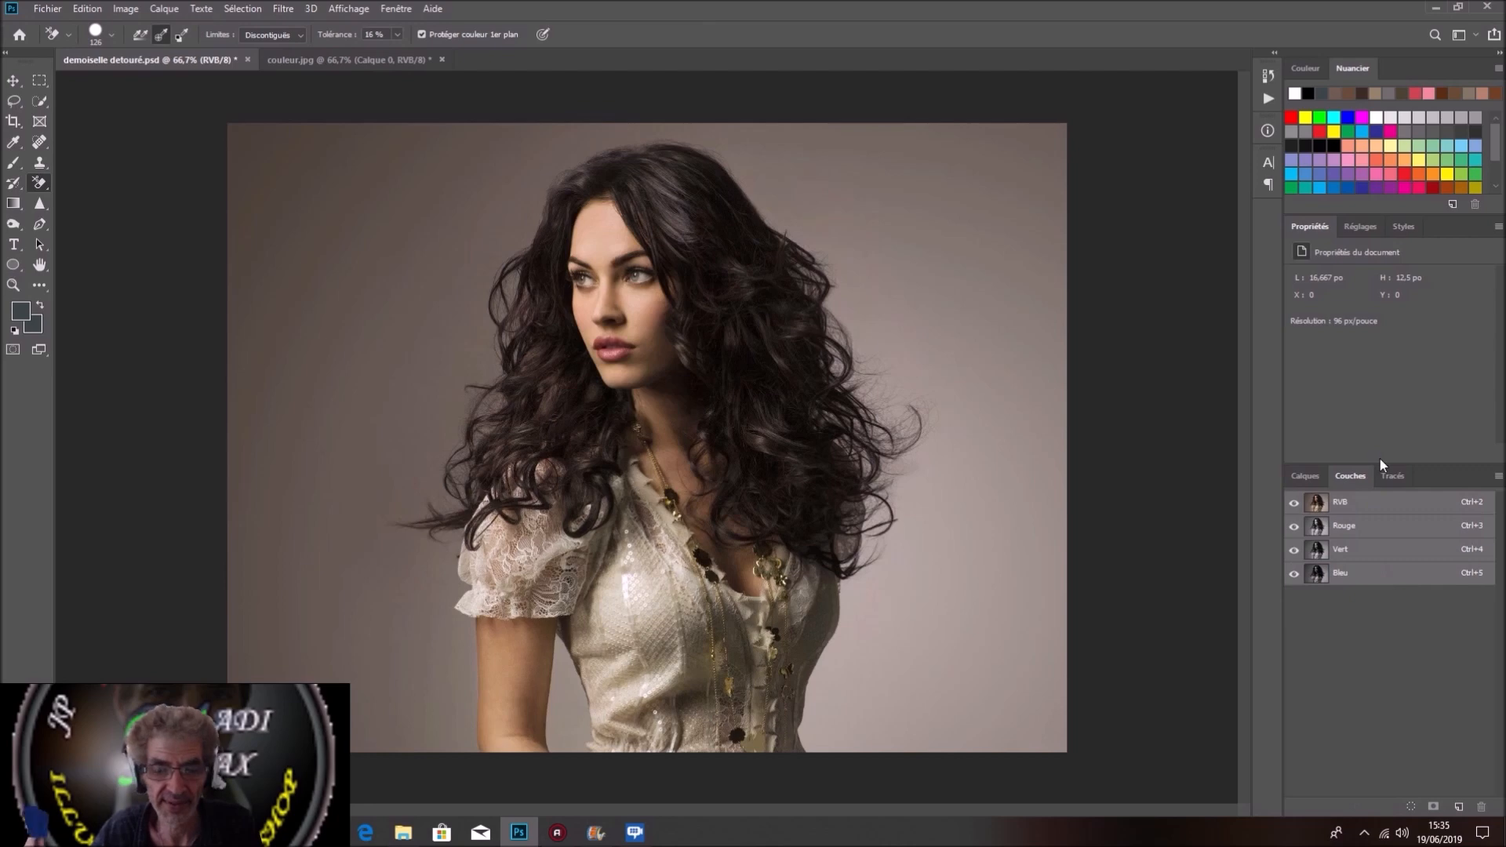
pyautogui.click(1397, 527)
pyautogui.click(1396, 550)
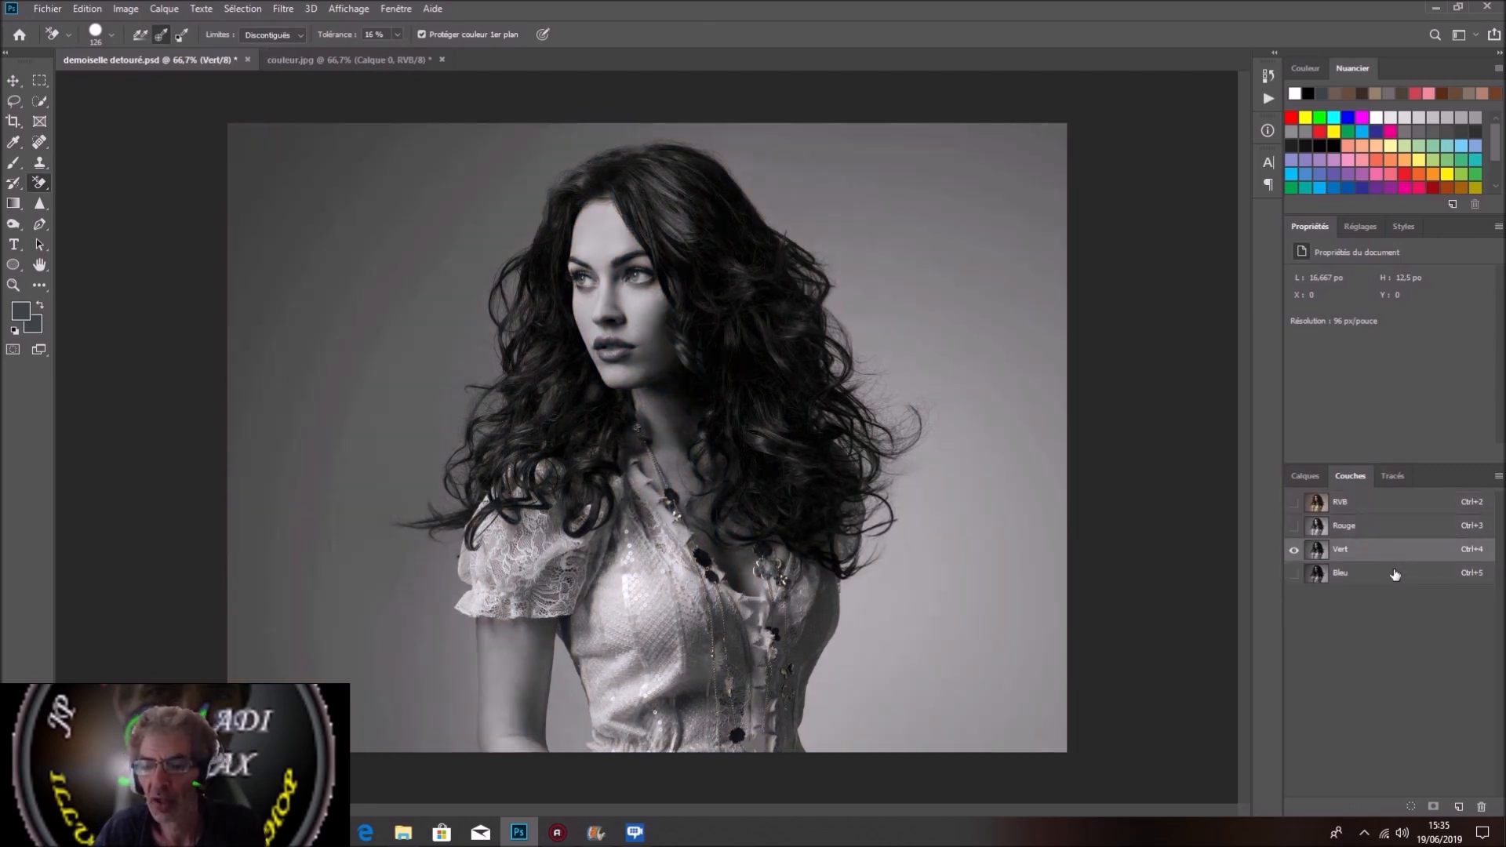
pyautogui.click(1394, 573)
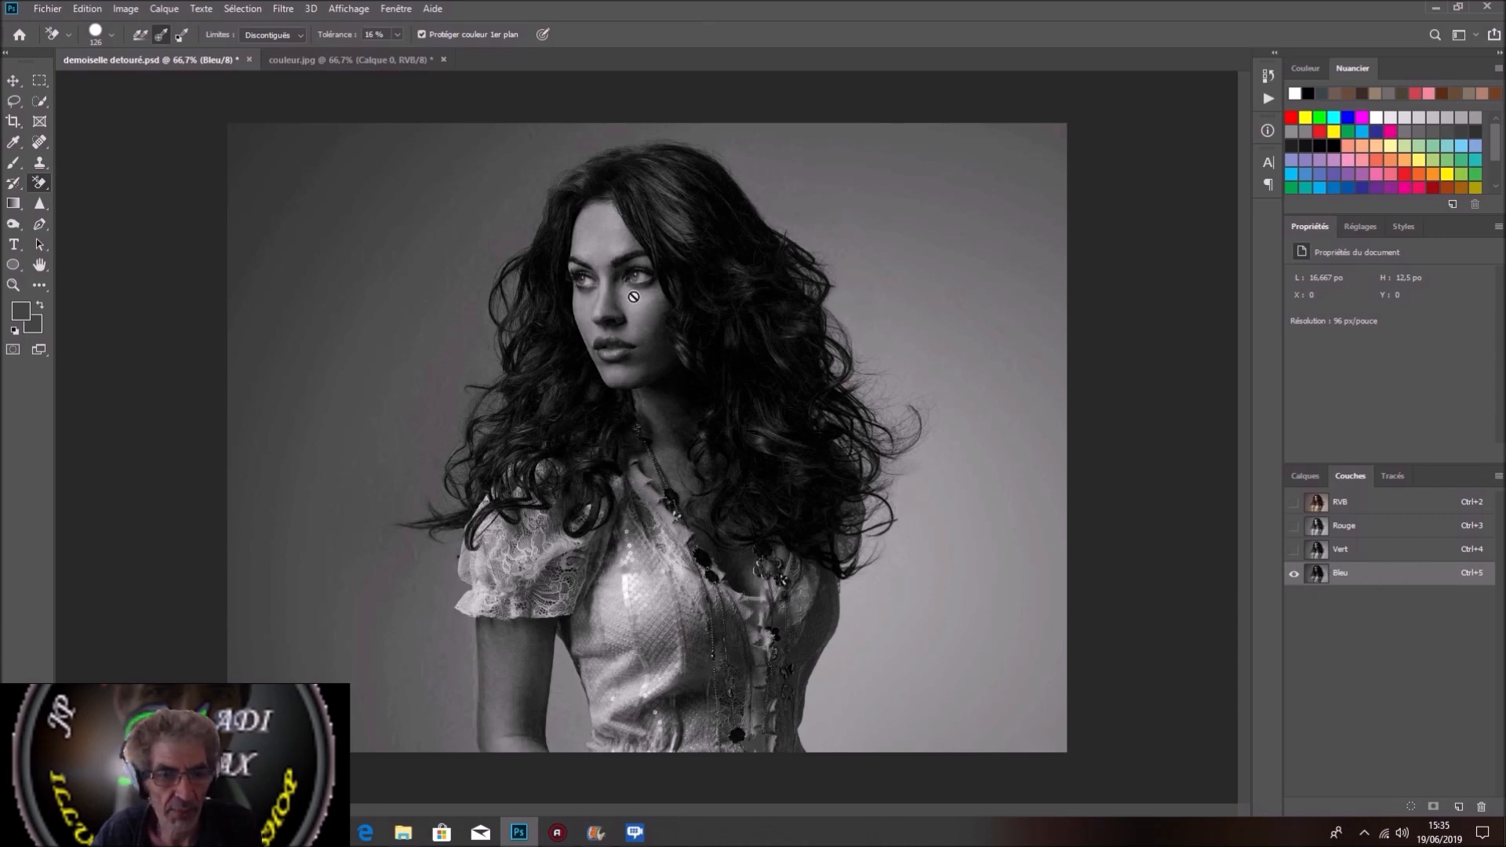
pyautogui.moveTo(1433, 581); pyautogui.dragTo(1460, 808)
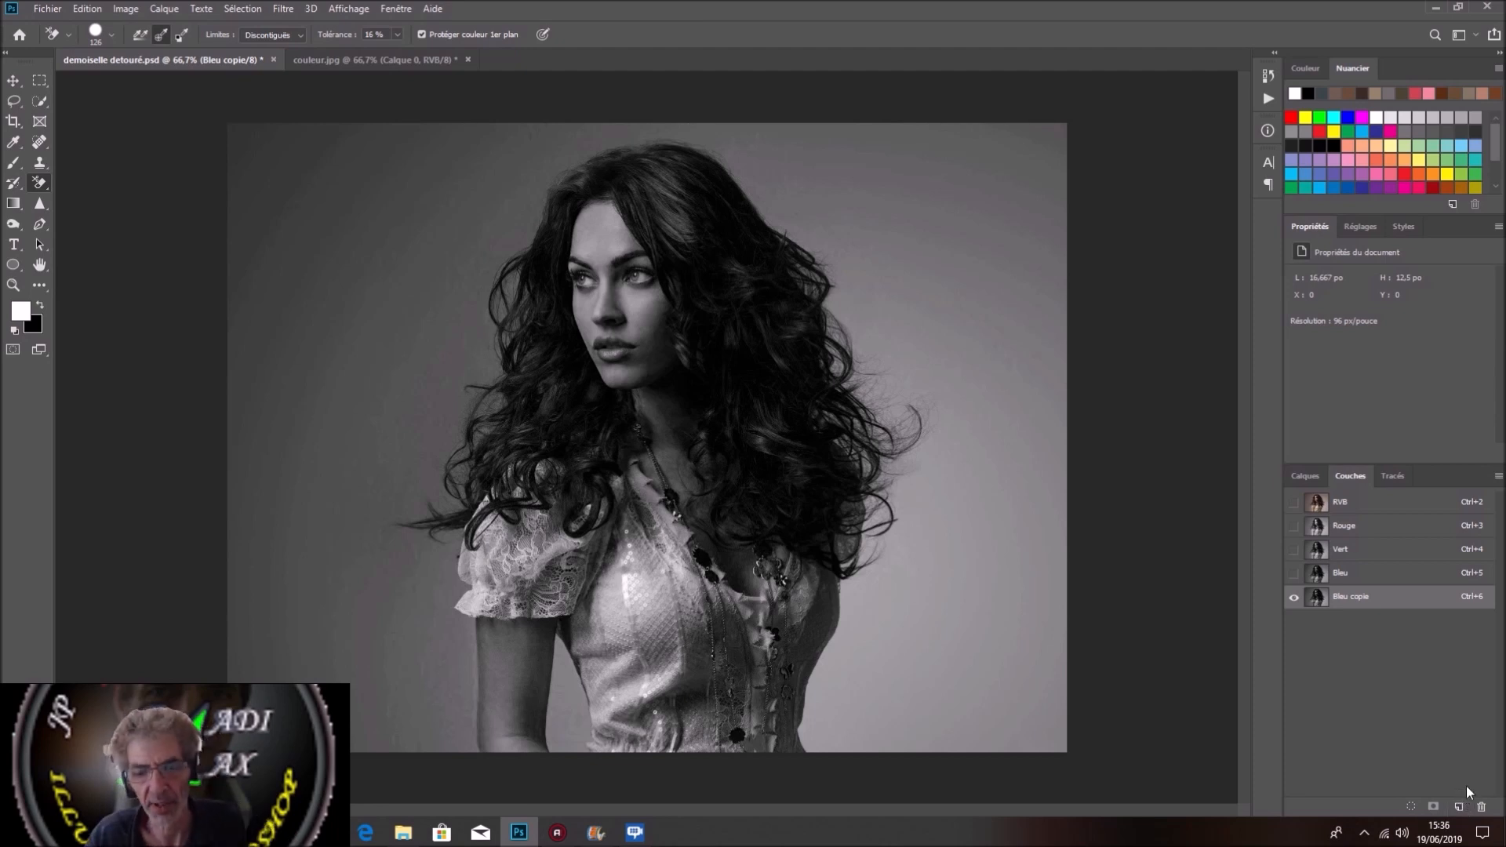
# Step: Increase the contrast of the Bleu copie channel with Levels, using input black point 11 and white point 107
pyautogui.click(126, 10)
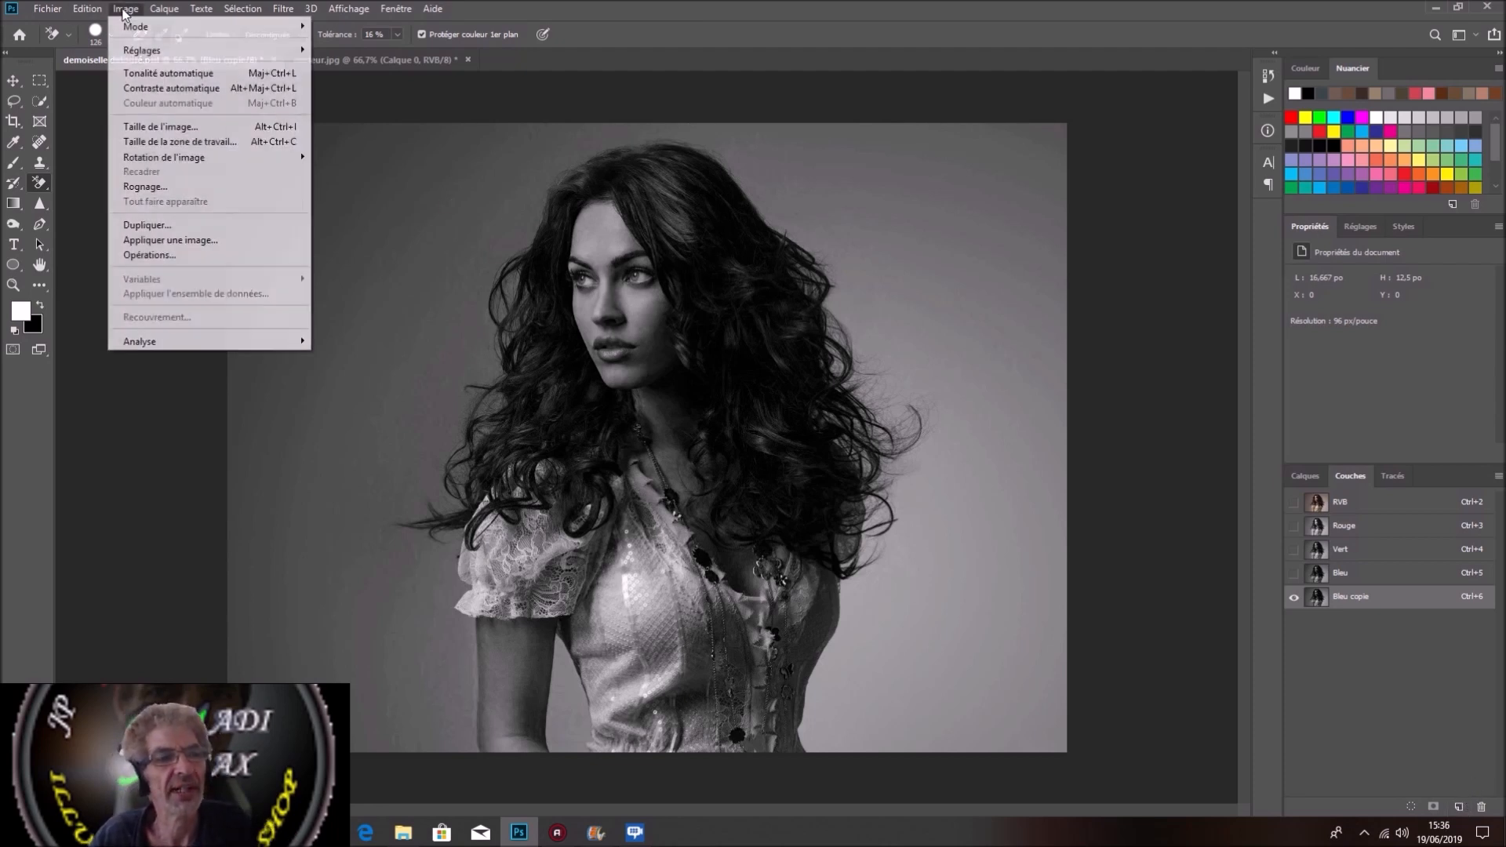
pyautogui.moveTo(189, 54)
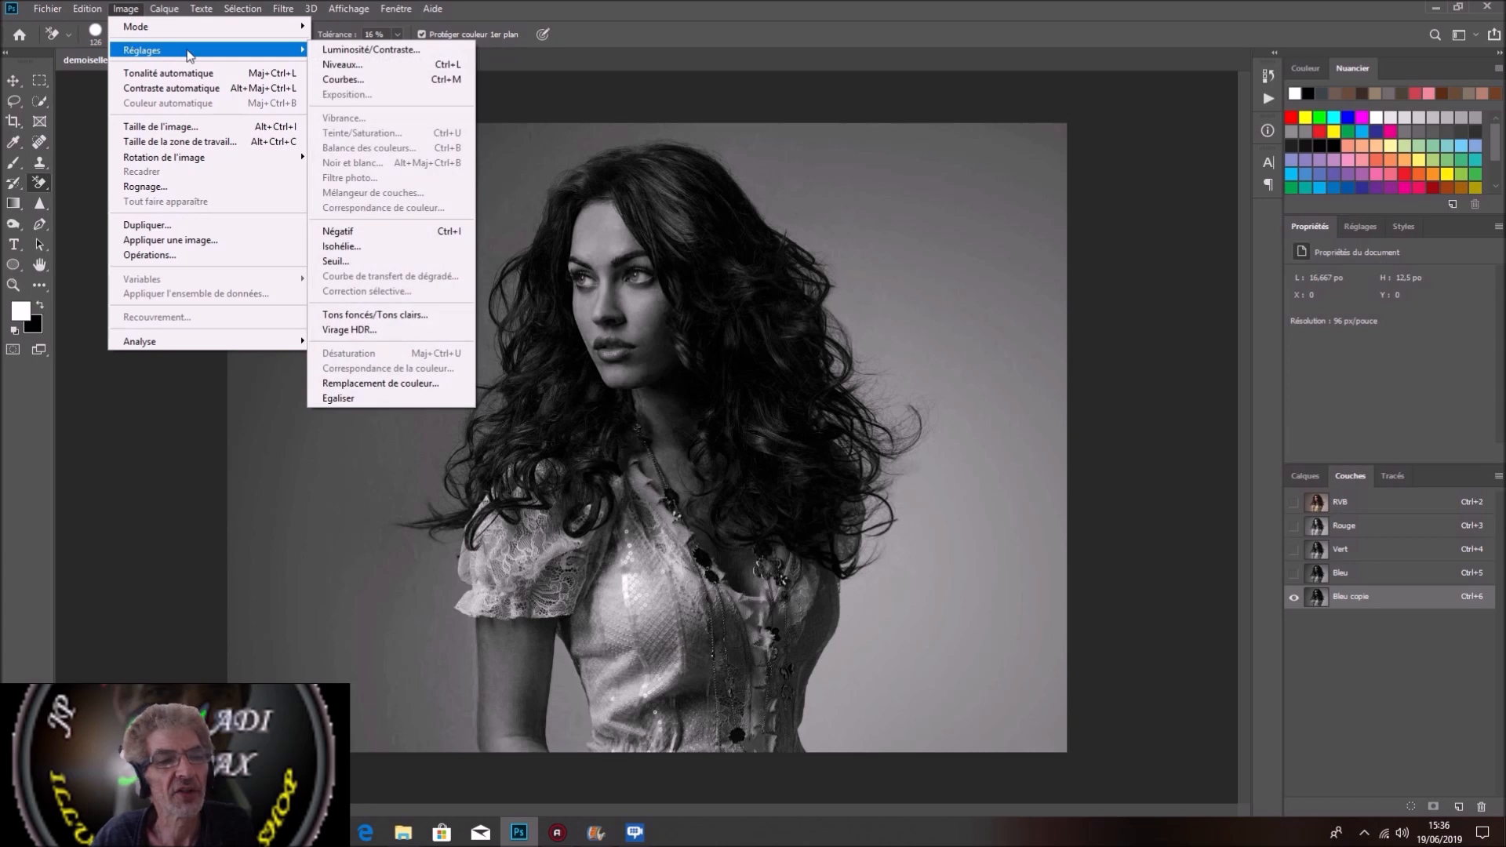
pyautogui.click(343, 66)
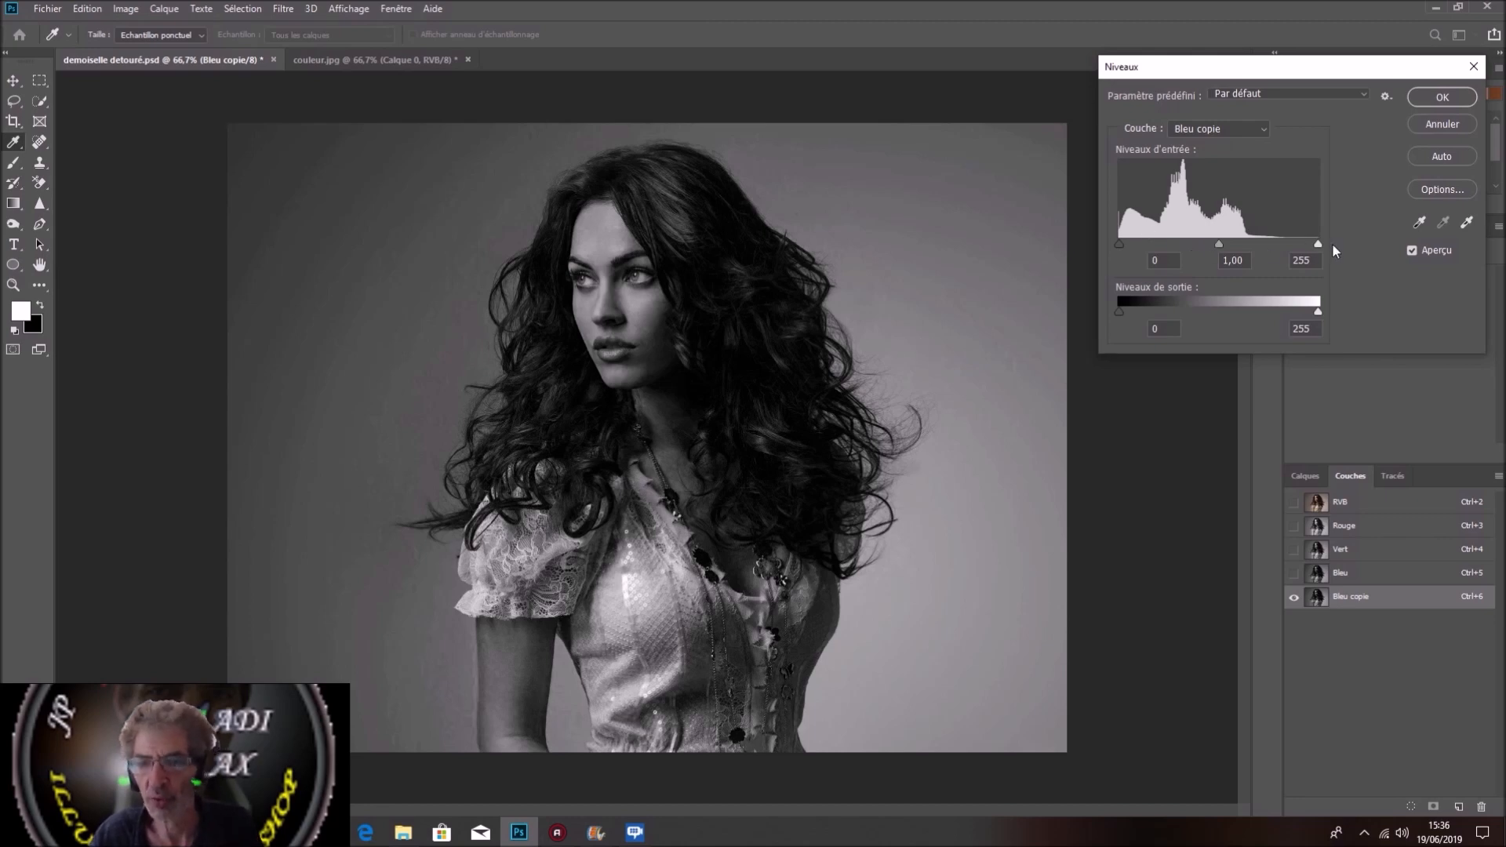
pyautogui.moveTo(1319, 244); pyautogui.dragTo(1210, 258)
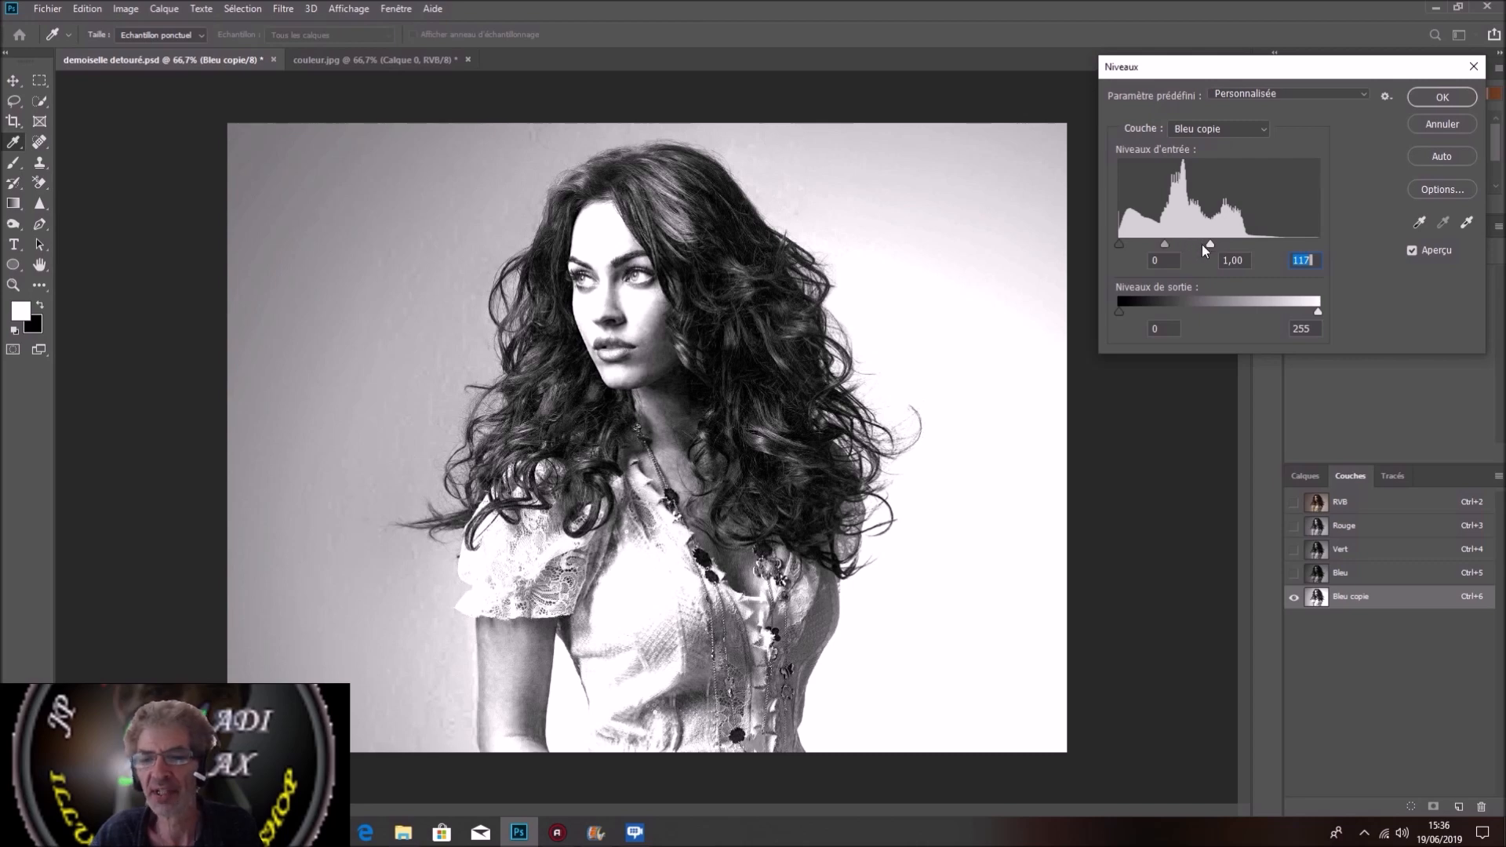
pyautogui.moveTo(1206, 244); pyautogui.dragTo(1189, 243)
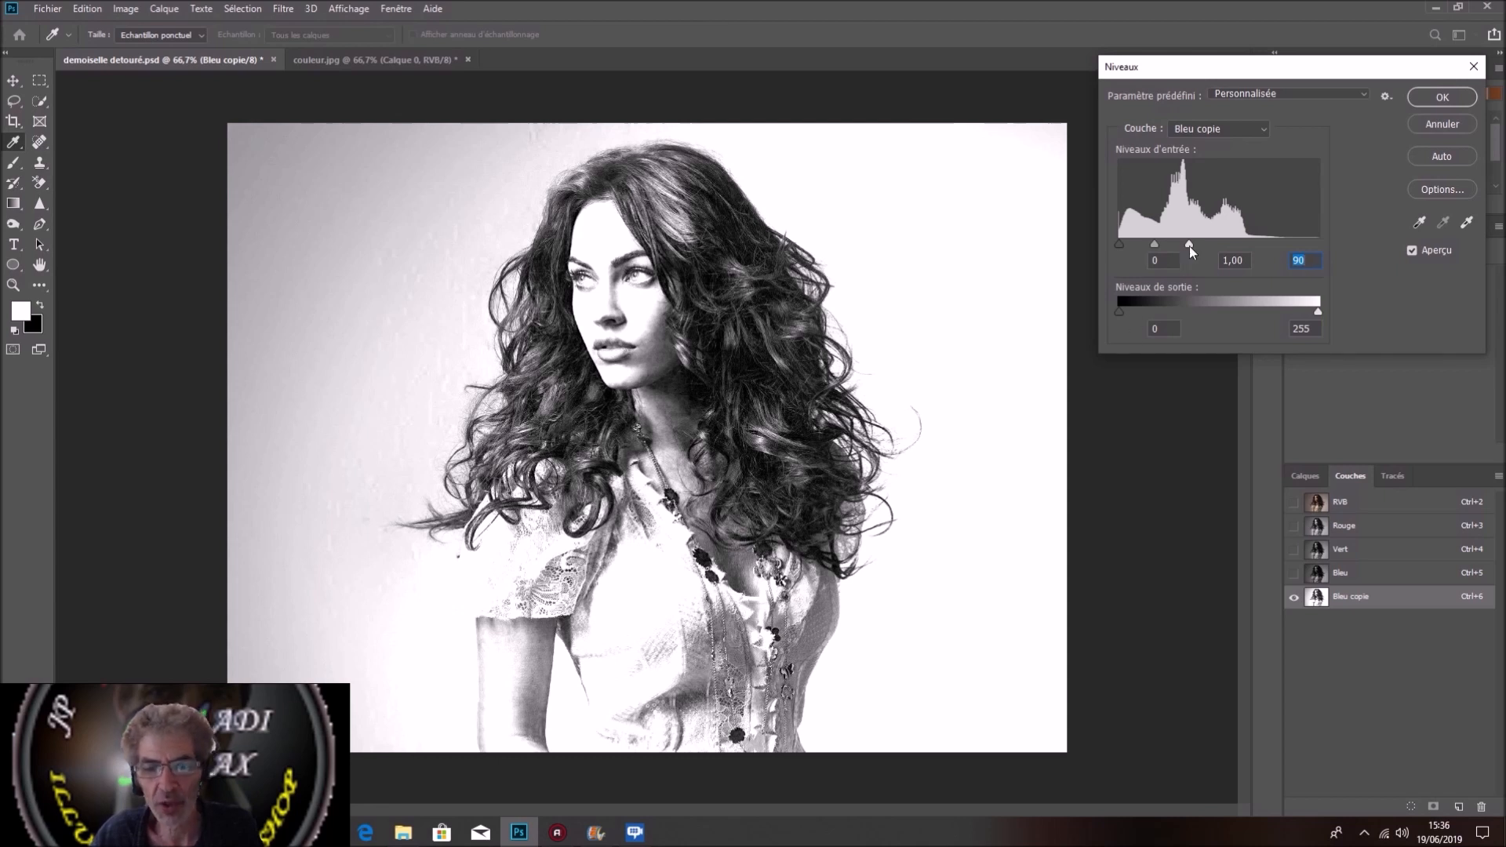
pyautogui.moveTo(1189, 246); pyautogui.dragTo(1147, 251)
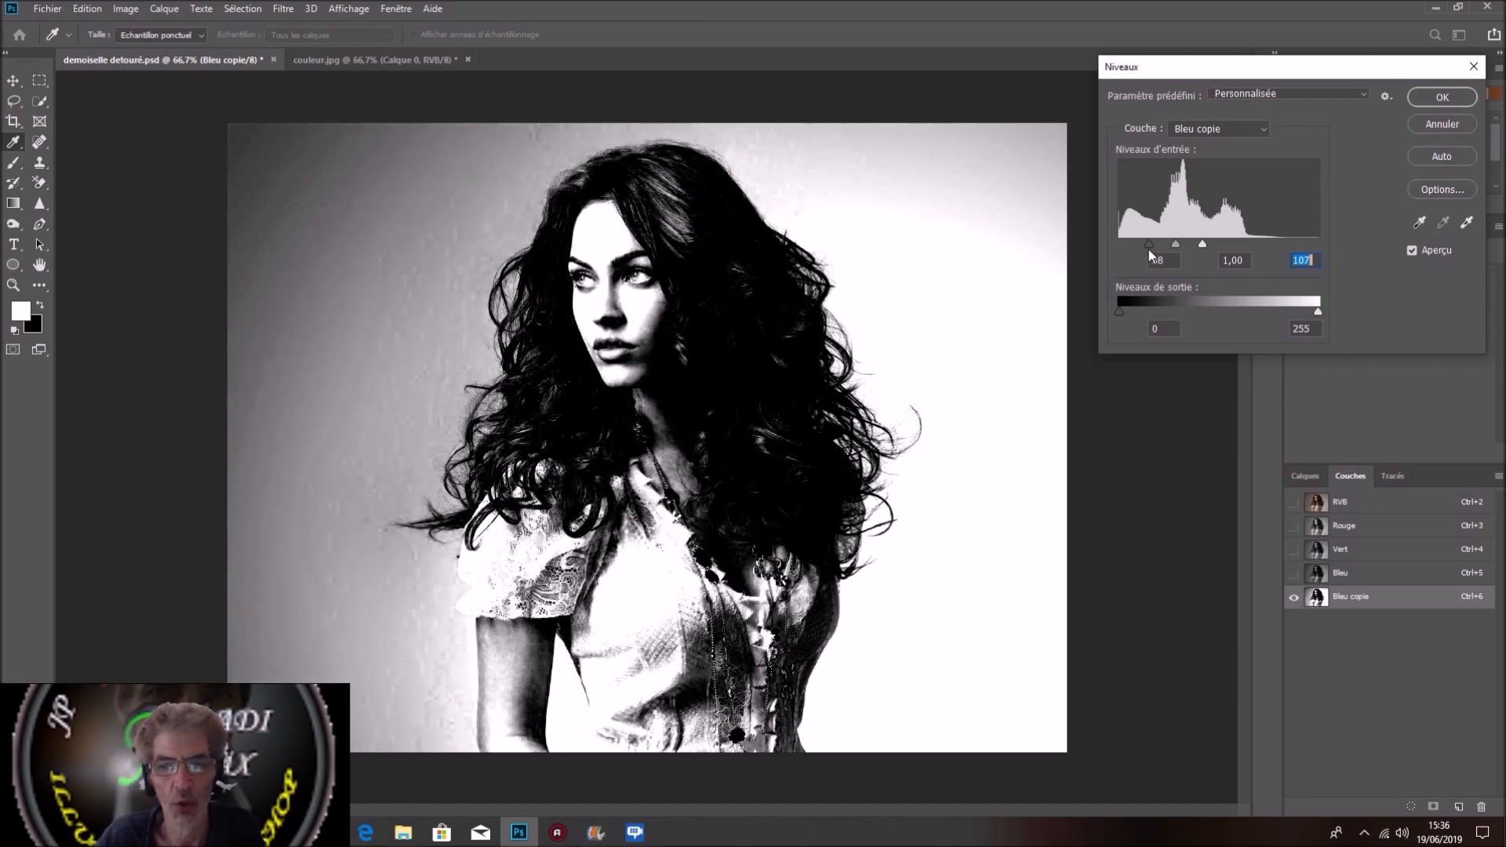
pyautogui.moveTo(1149, 249); pyautogui.dragTo(1138, 249)
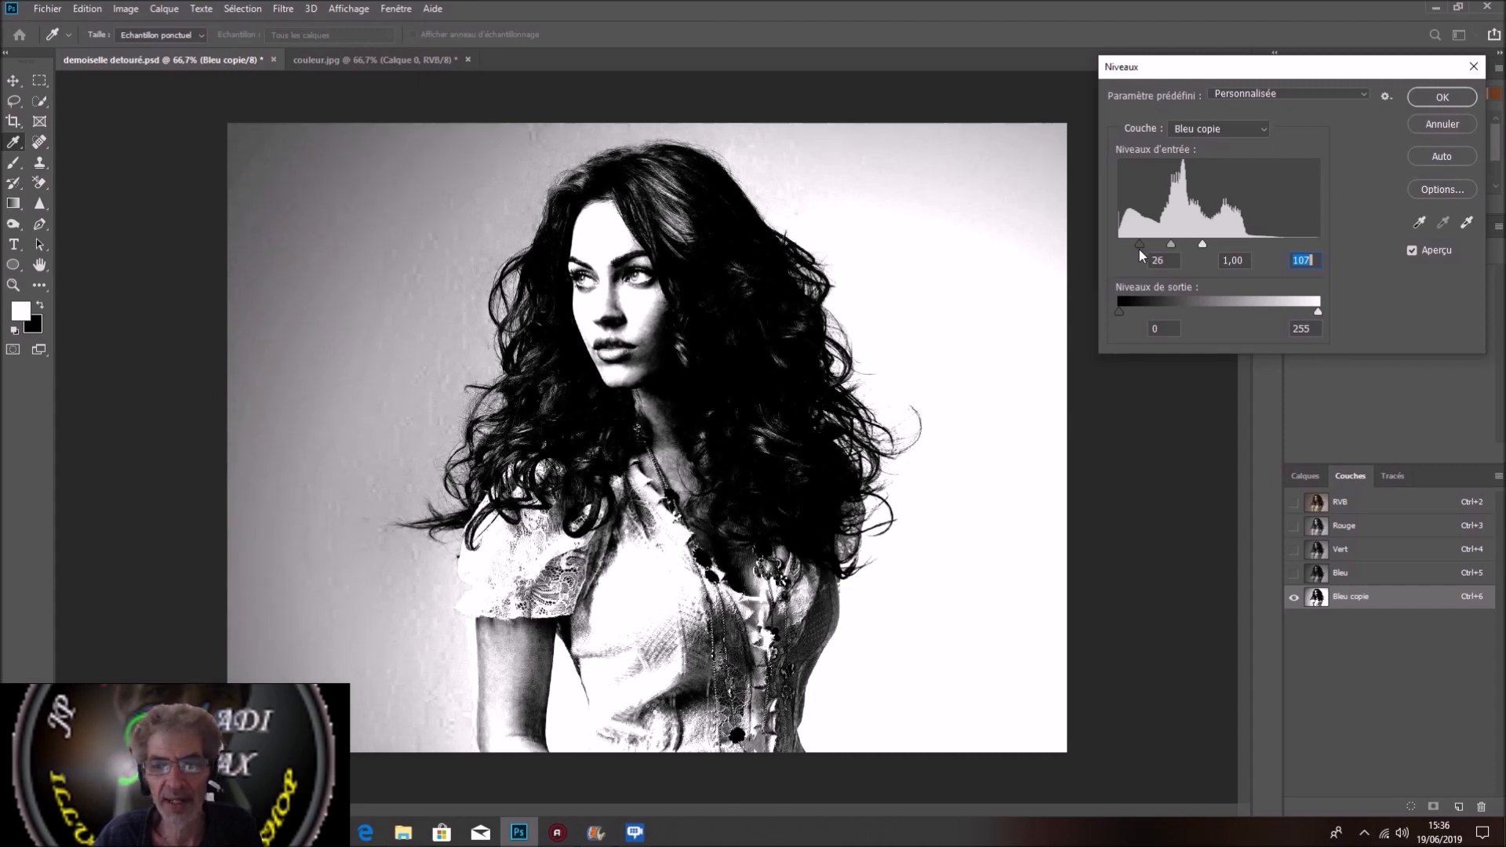
pyautogui.click(1138, 250)
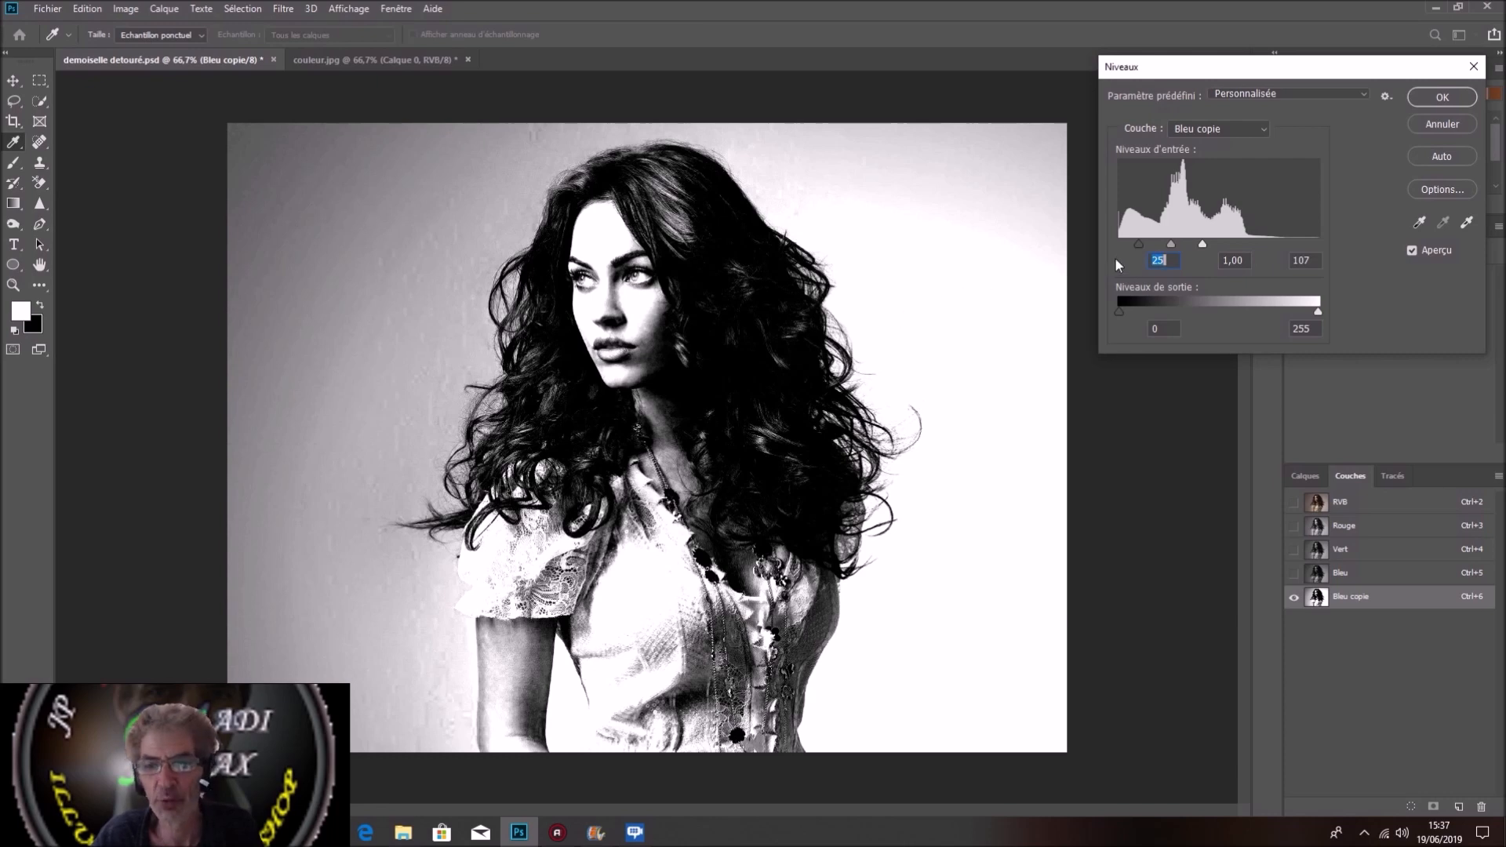
pyautogui.moveTo(1139, 249); pyautogui.dragTo(1126, 245)
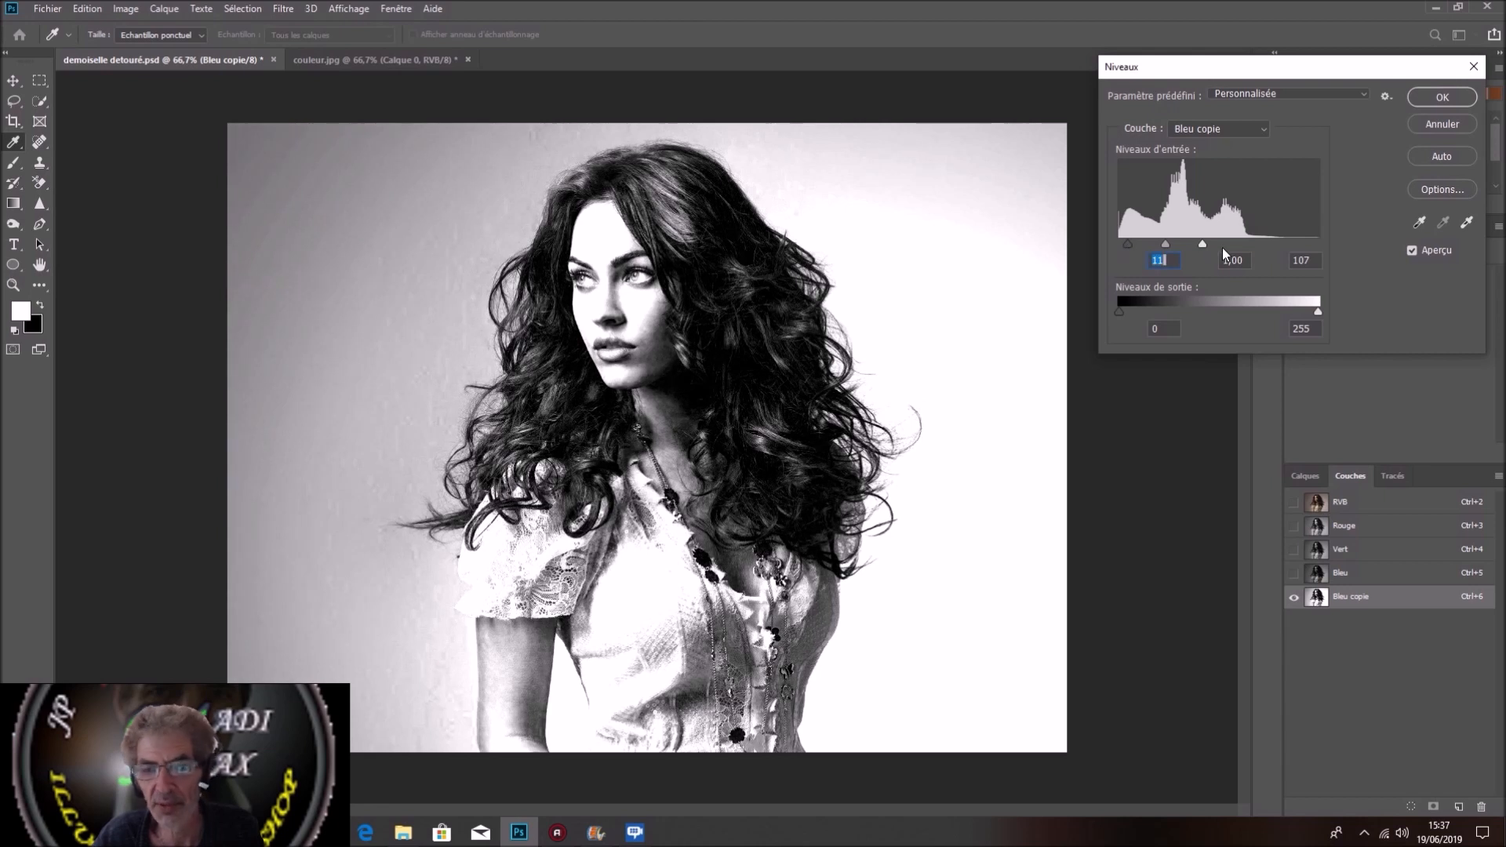
# Step: Set the input white point to 95 and the midtone to 0.88, and apply the levels
pyautogui.moveTo(1203, 243); pyautogui.dragTo(1193, 243)
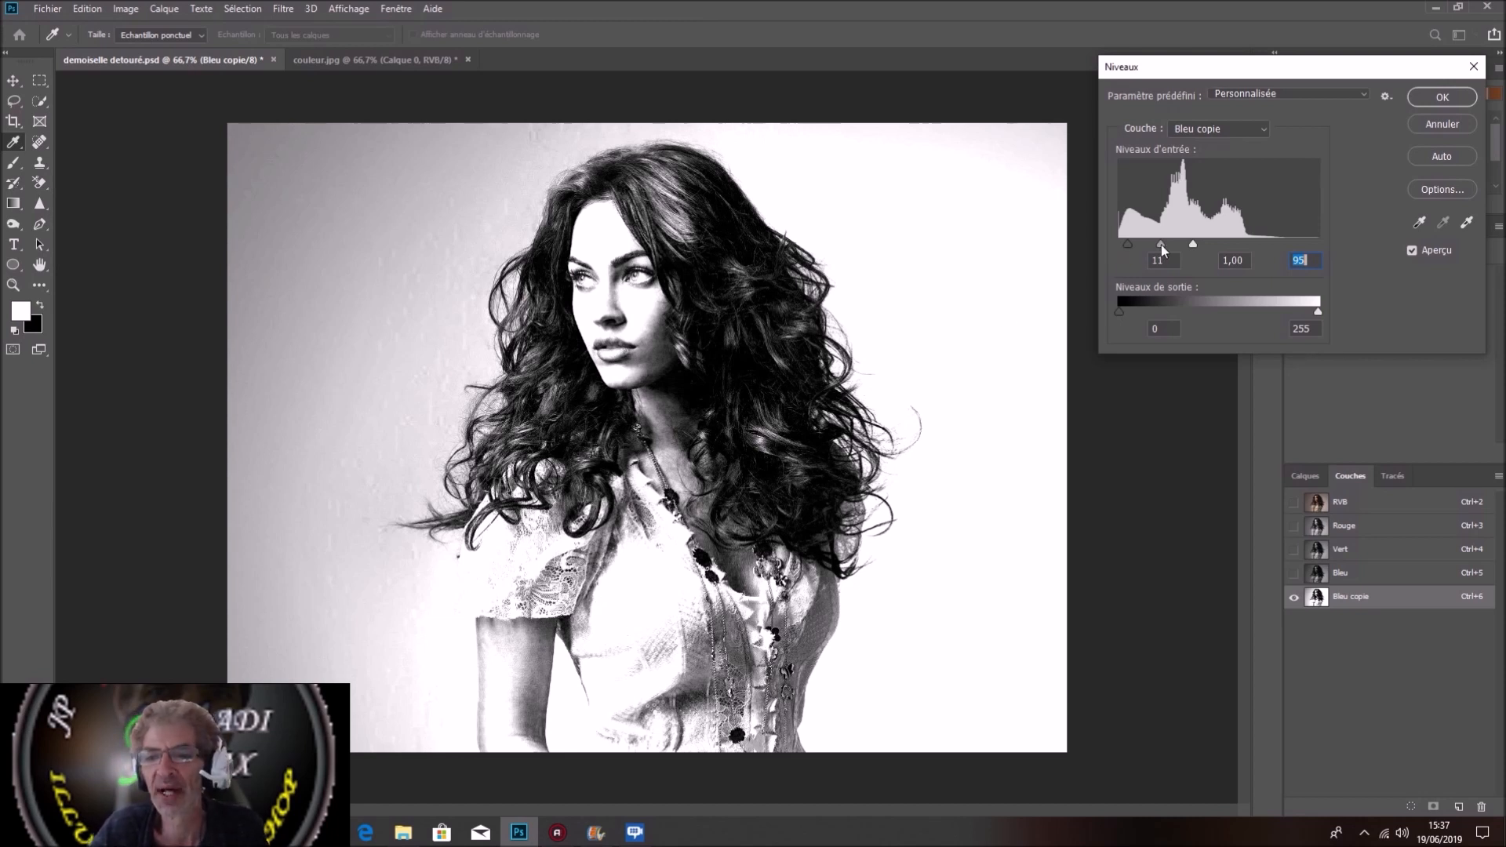
pyautogui.moveTo(1161, 245); pyautogui.dragTo(1170, 249)
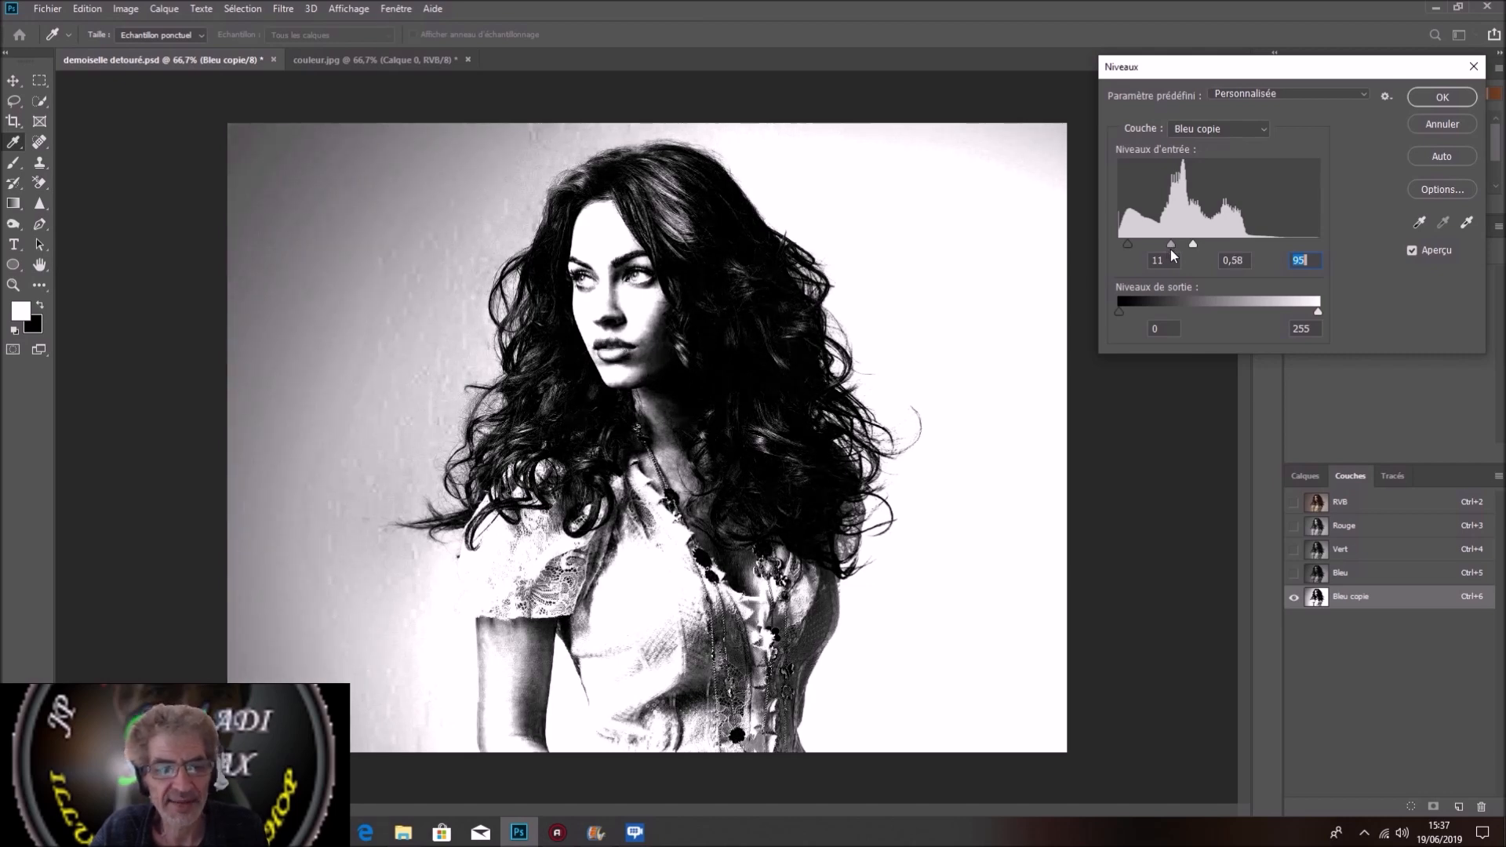
pyautogui.moveTo(1170, 249)
pyautogui.mouseDown()
pyautogui.moveTo(1150, 252)
pyautogui.moveTo(1162, 256)
pyautogui.mouseUp()
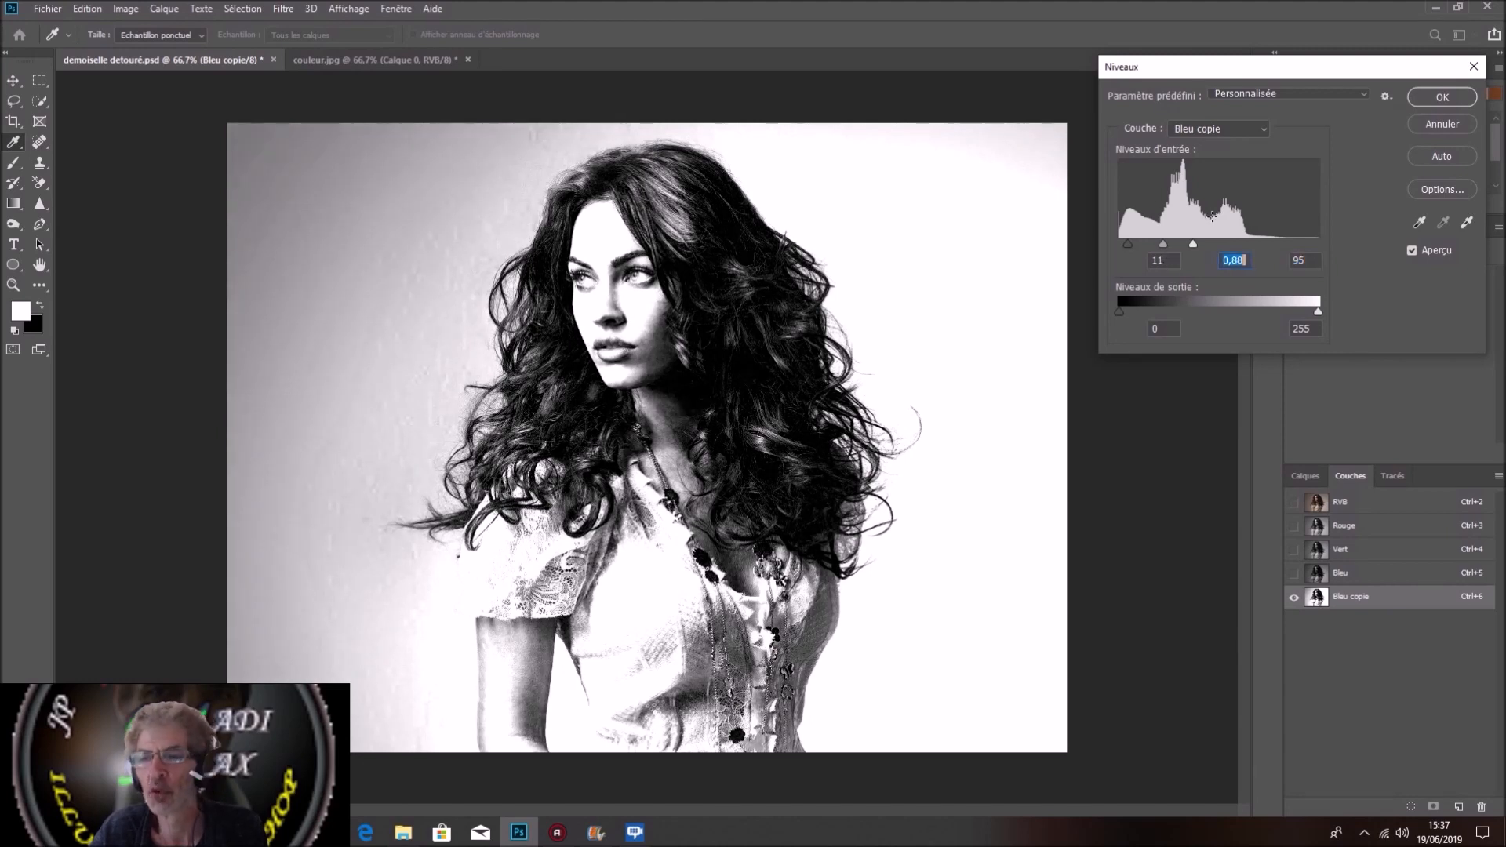
pyautogui.click(1442, 97)
pyautogui.press('e')
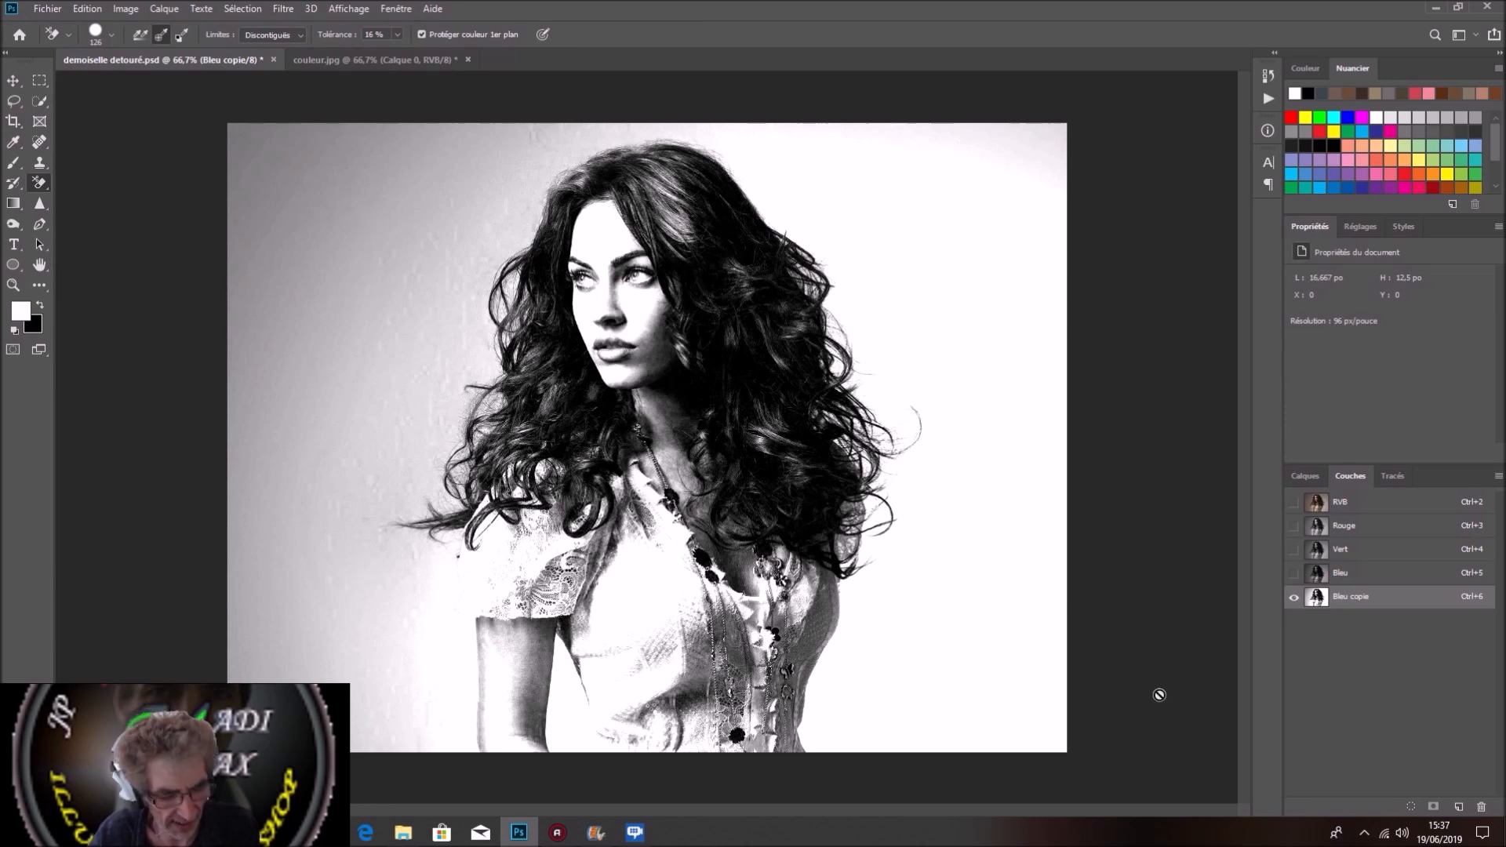
# Step: Load the Bleu copie channel as a selection, return to the RVB composite and invert the selection
pyautogui.keyDown('ctrl'); pyautogui.click(1404, 600); pyautogui.keyUp('ctrl')
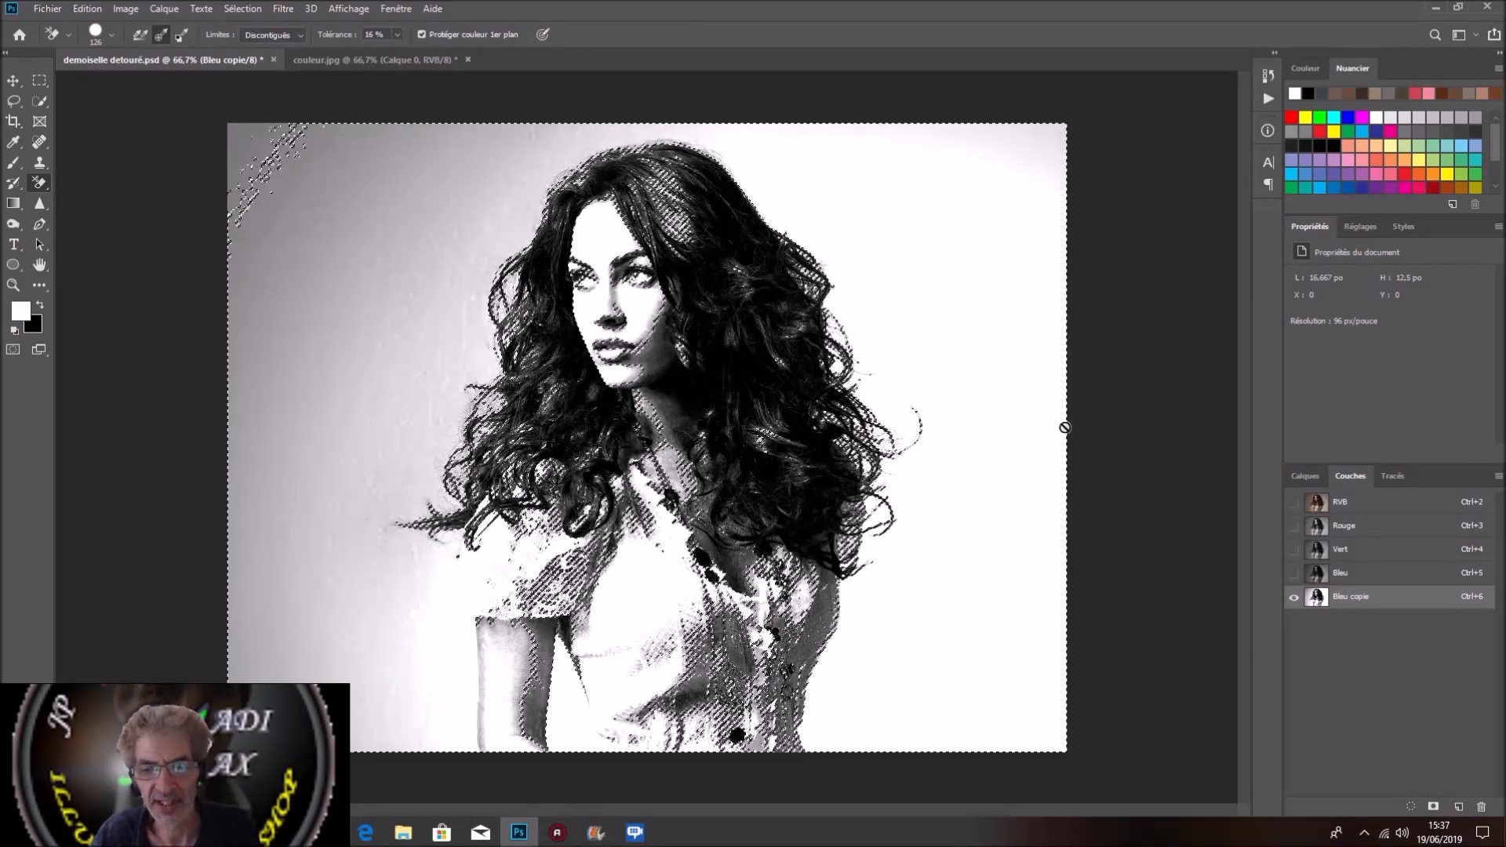
pyautogui.hotkey('ctrl', '2')
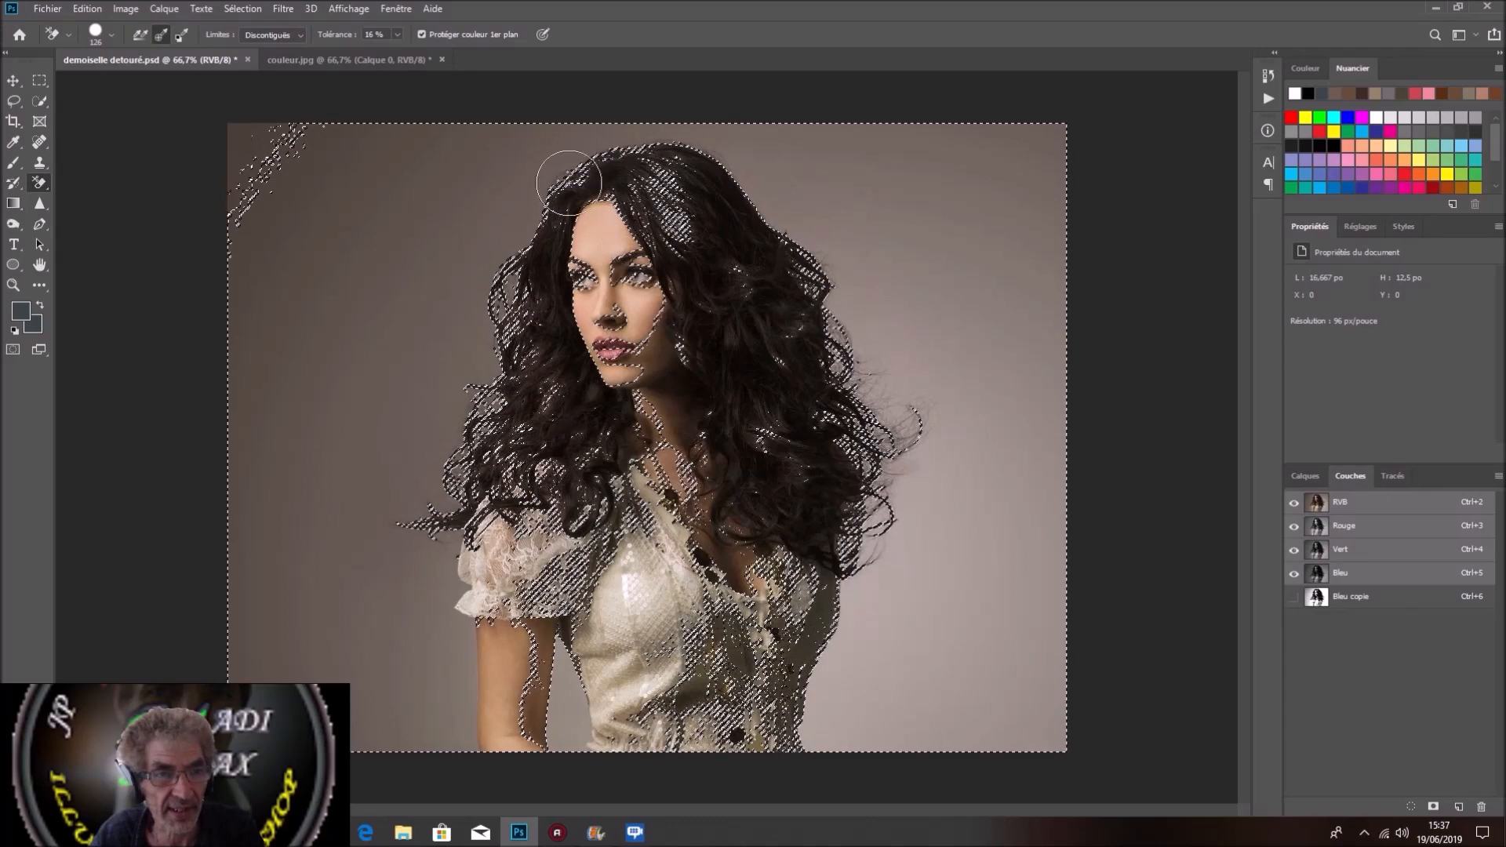
pyautogui.click(252, 10)
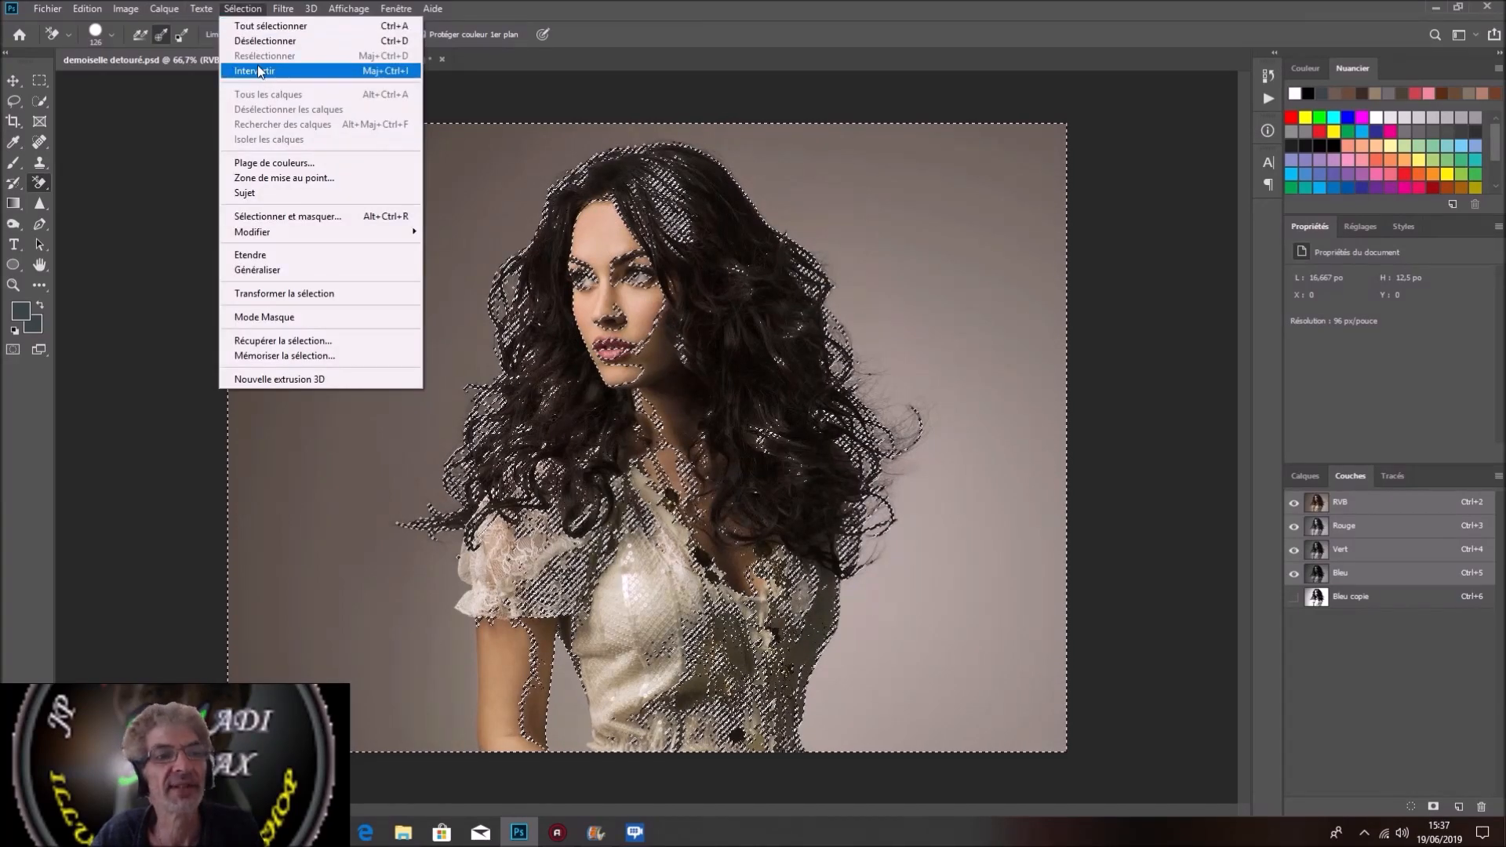
pyautogui.click(257, 71)
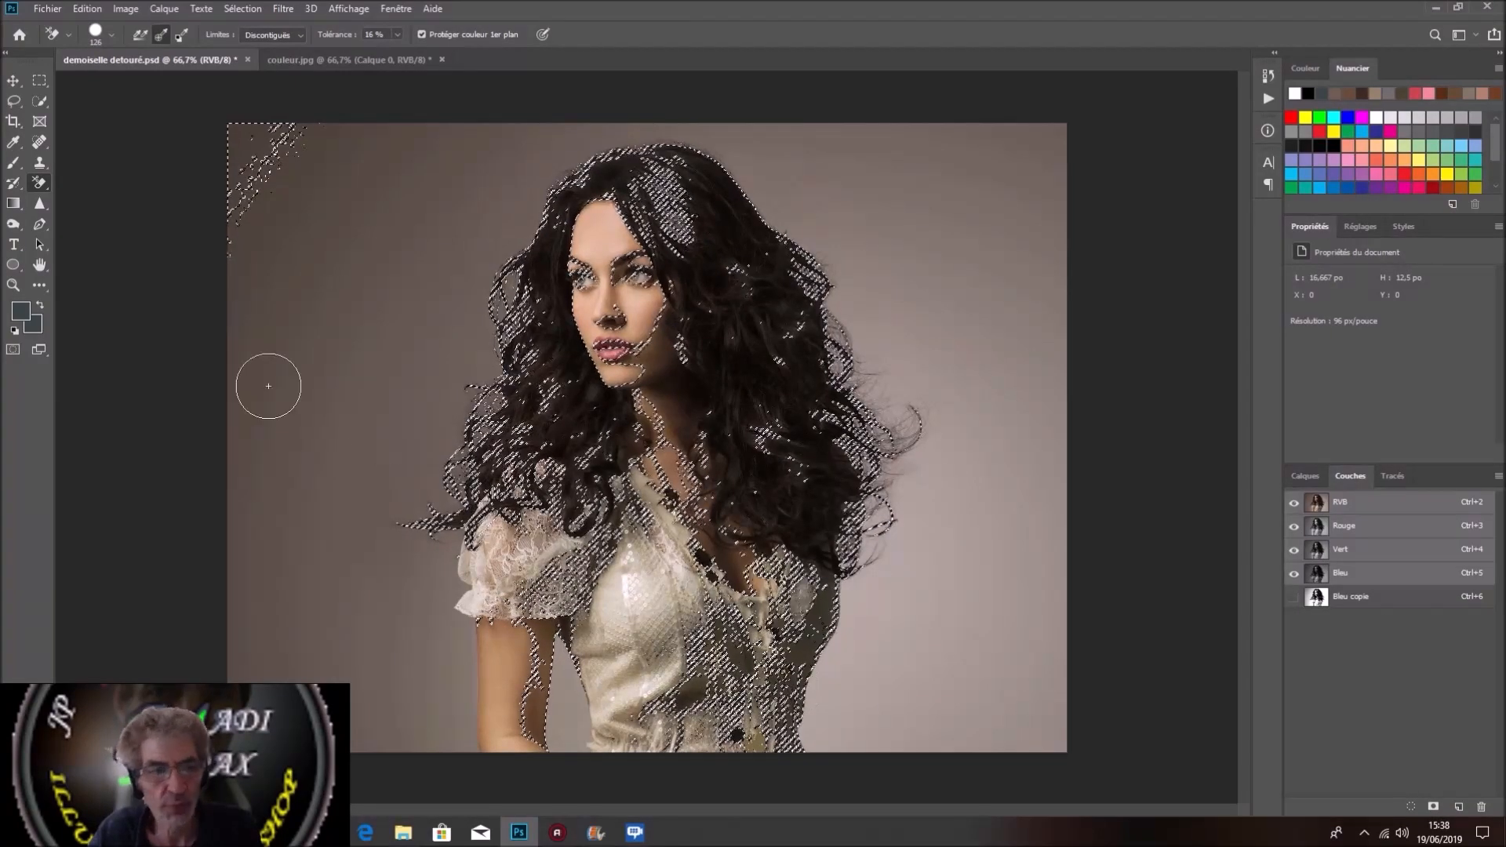
# Step: Add the dress and bare arm to the selection with the Quick Selection tool and mask the Arrière-plan layer with it
pyautogui.click(44, 101)
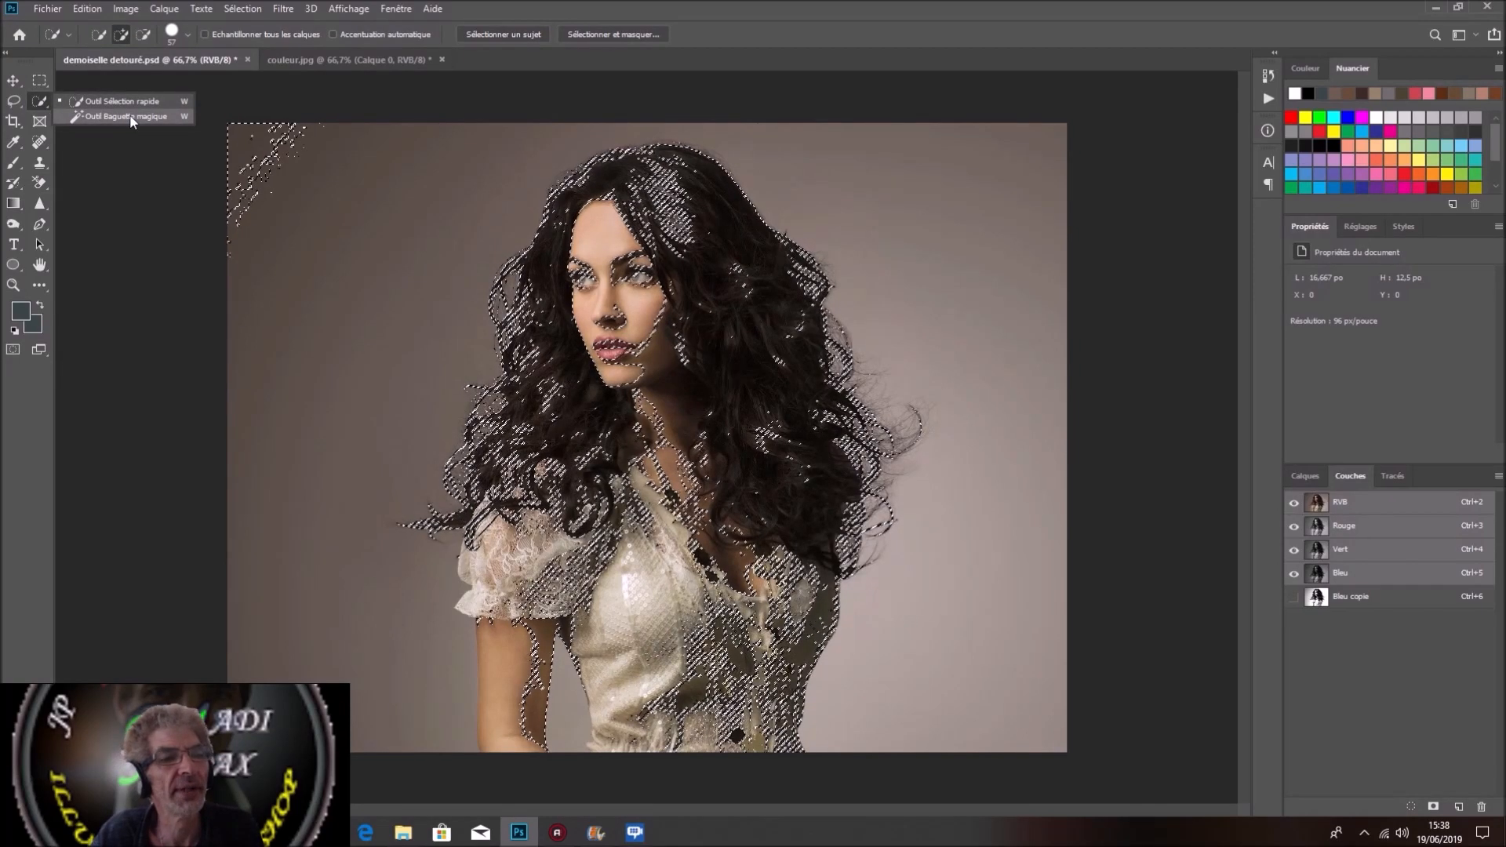
pyautogui.click(130, 107)
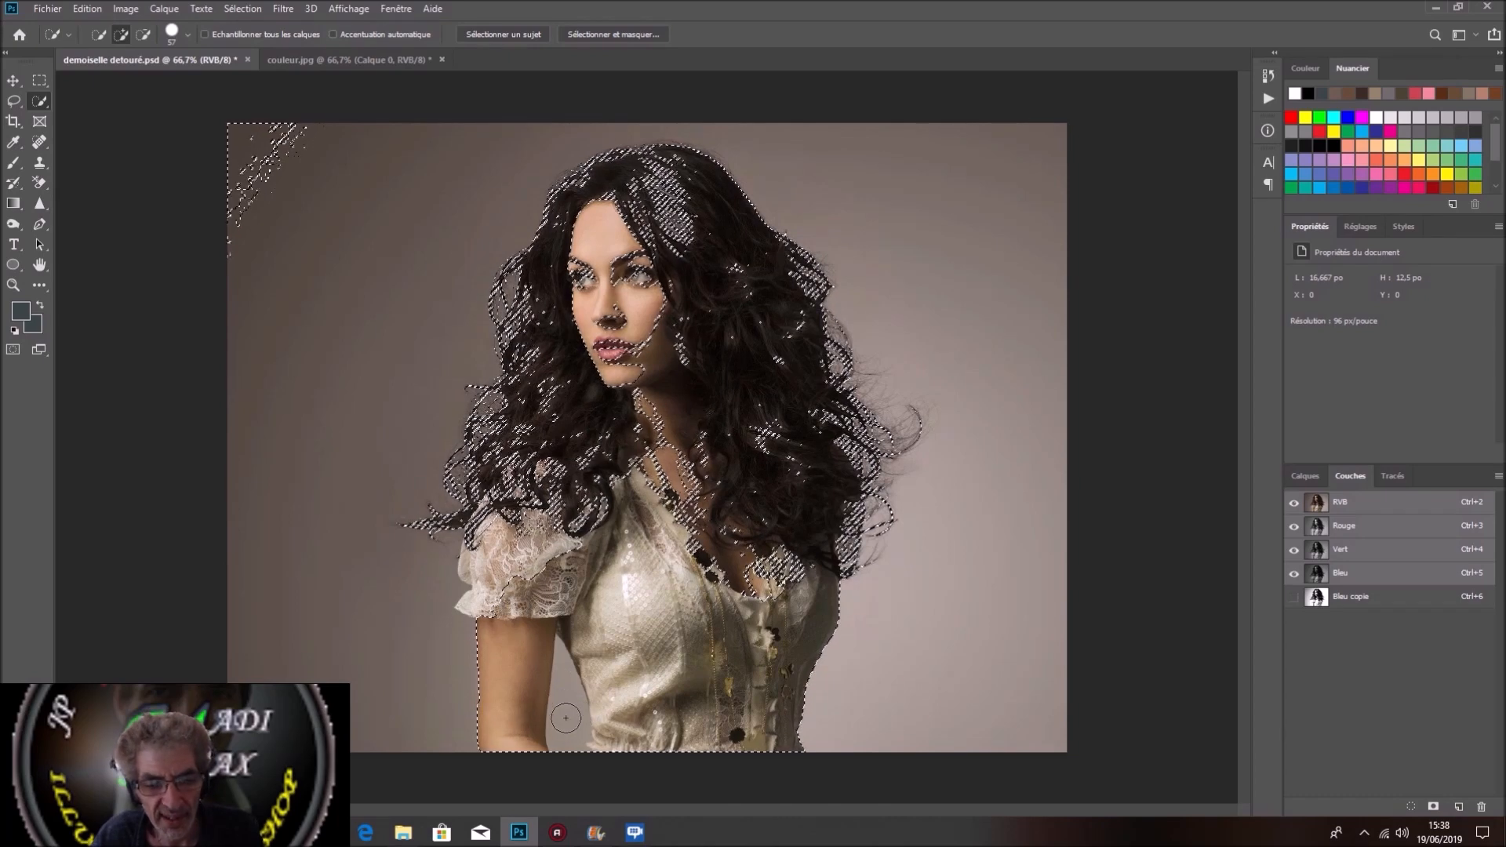
pyautogui.press('alt')
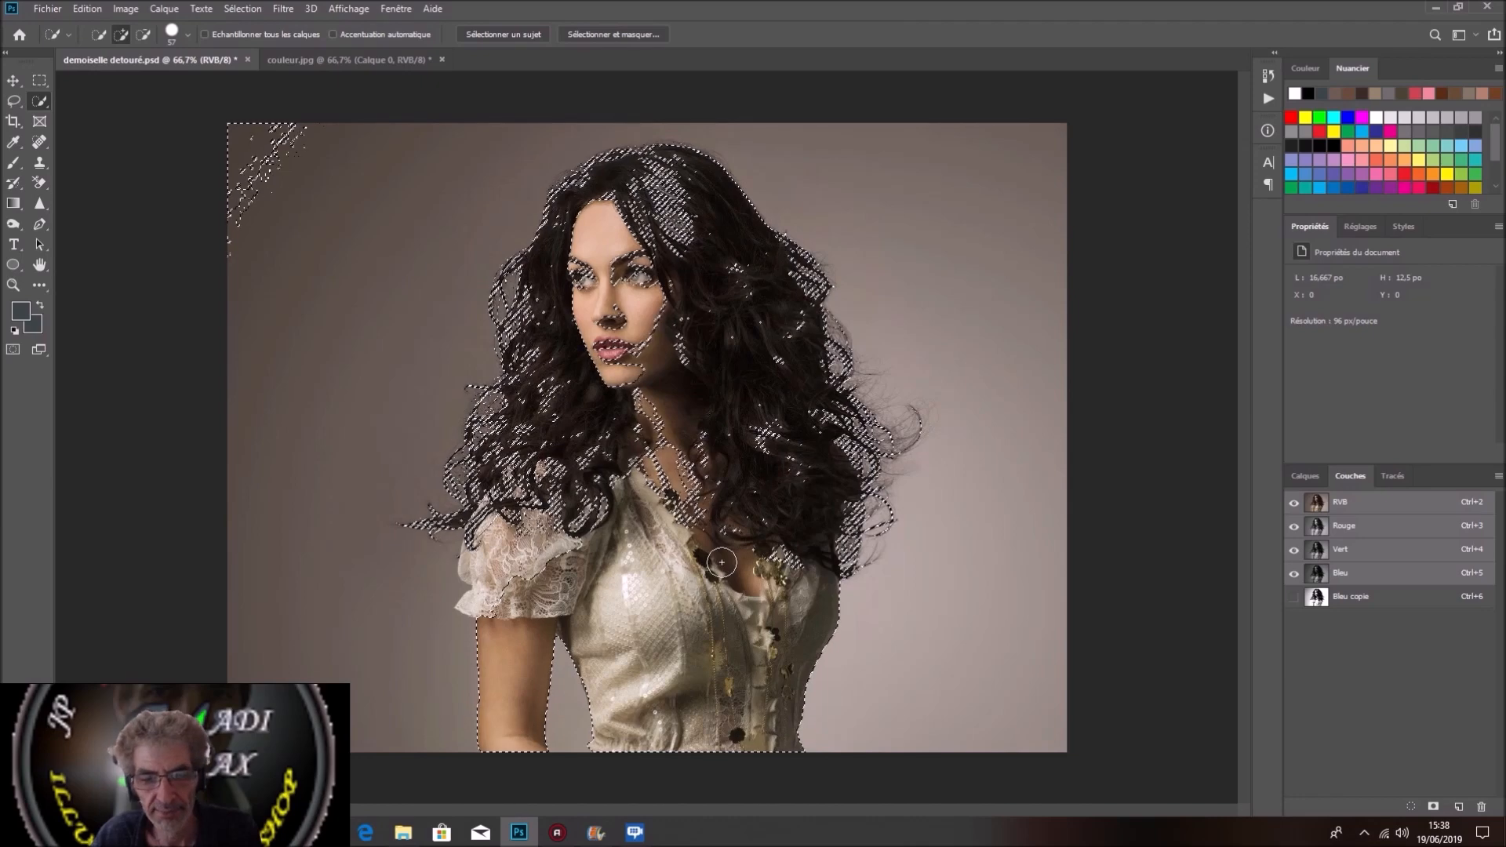
pyautogui.click(1314, 478)
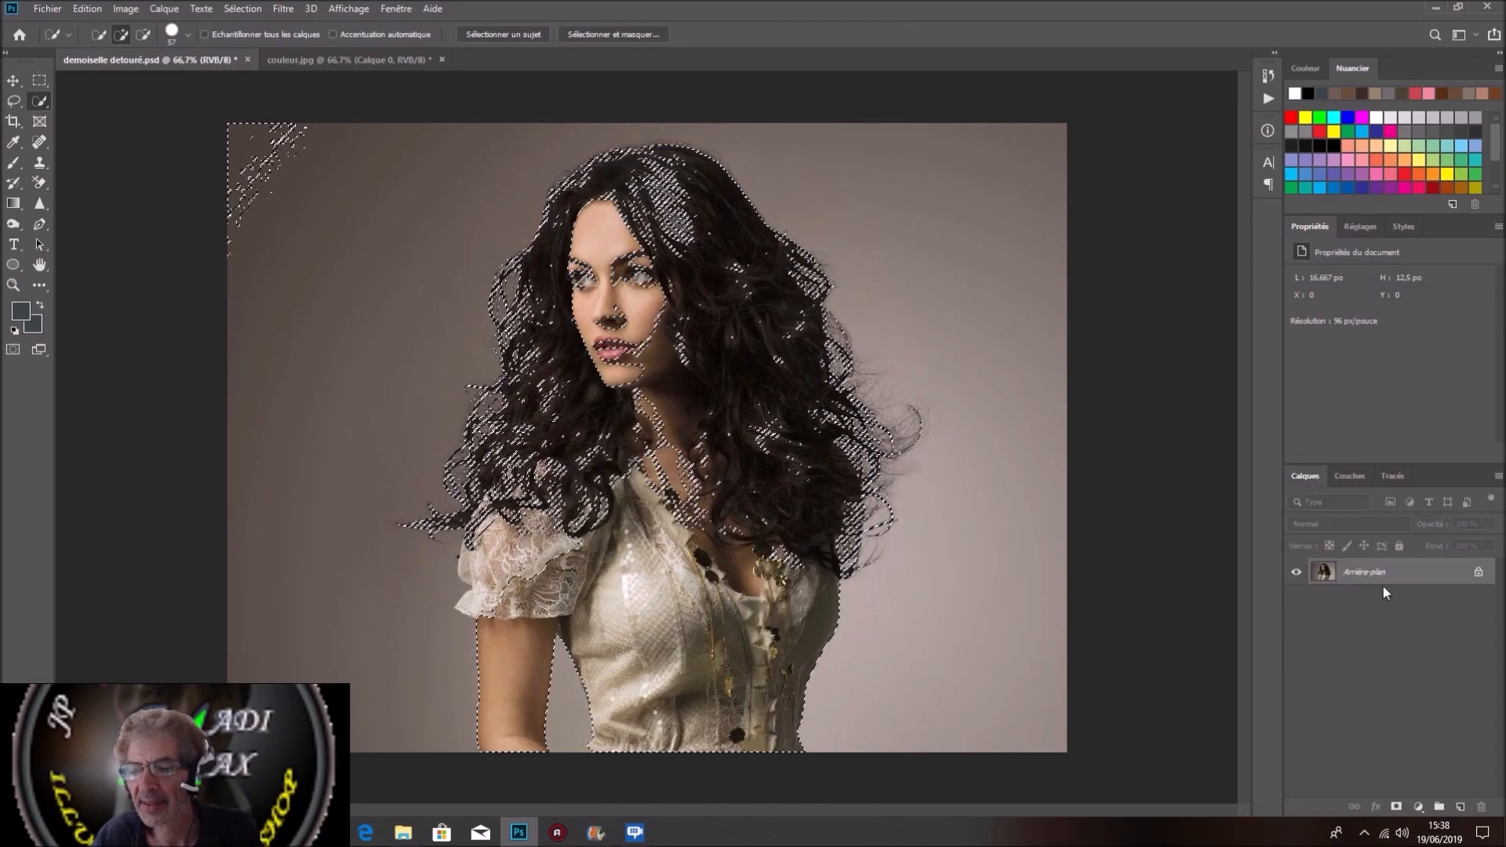
pyautogui.click(1397, 806)
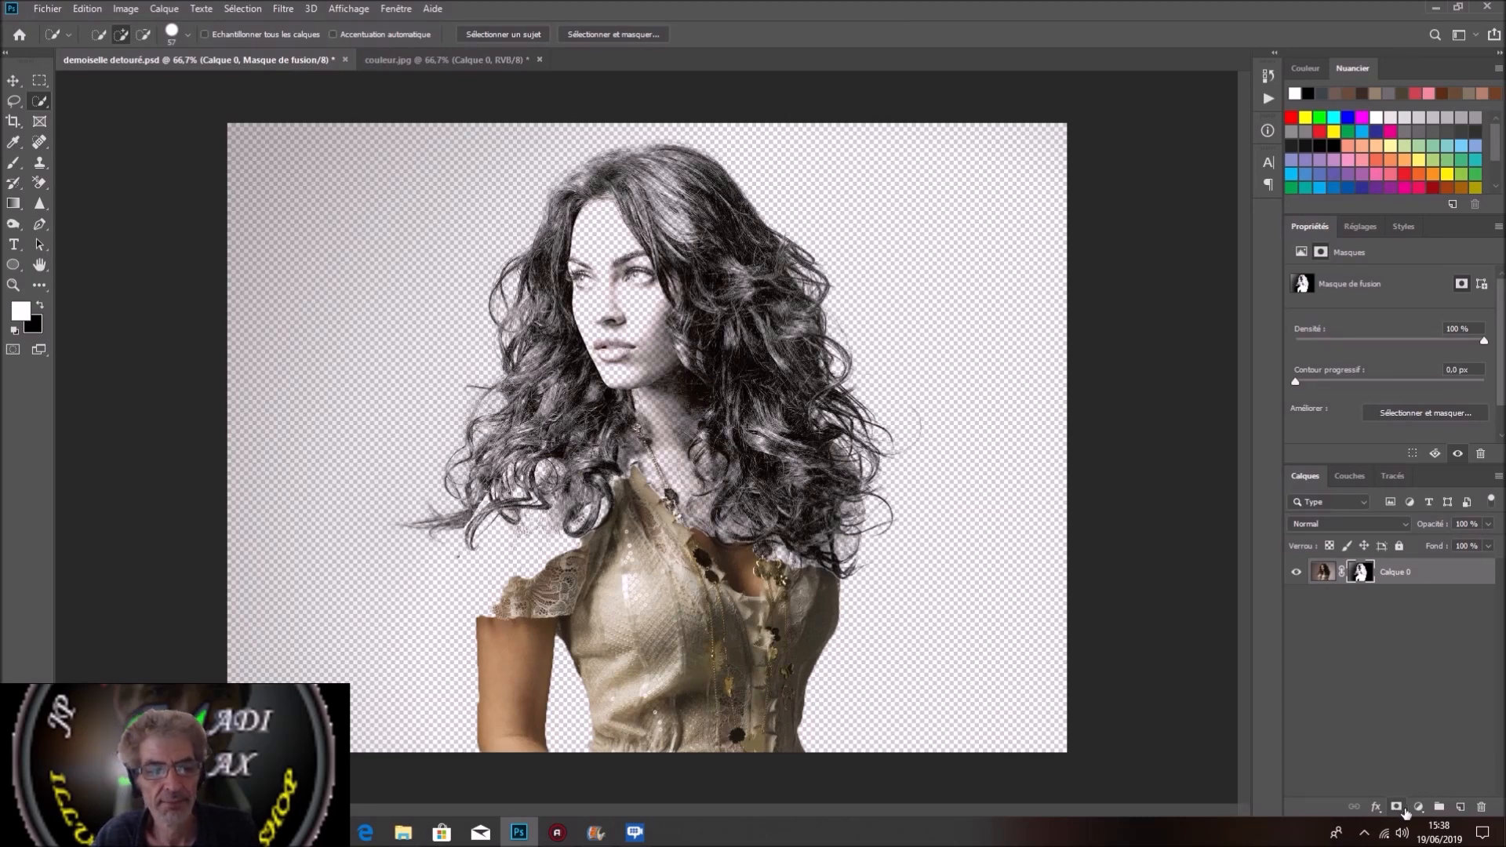
# Step: Paint white on Calque 0's mask with a large brush to reveal the woman's bodice, neck, face and inner hair
pyautogui.click(13, 165)
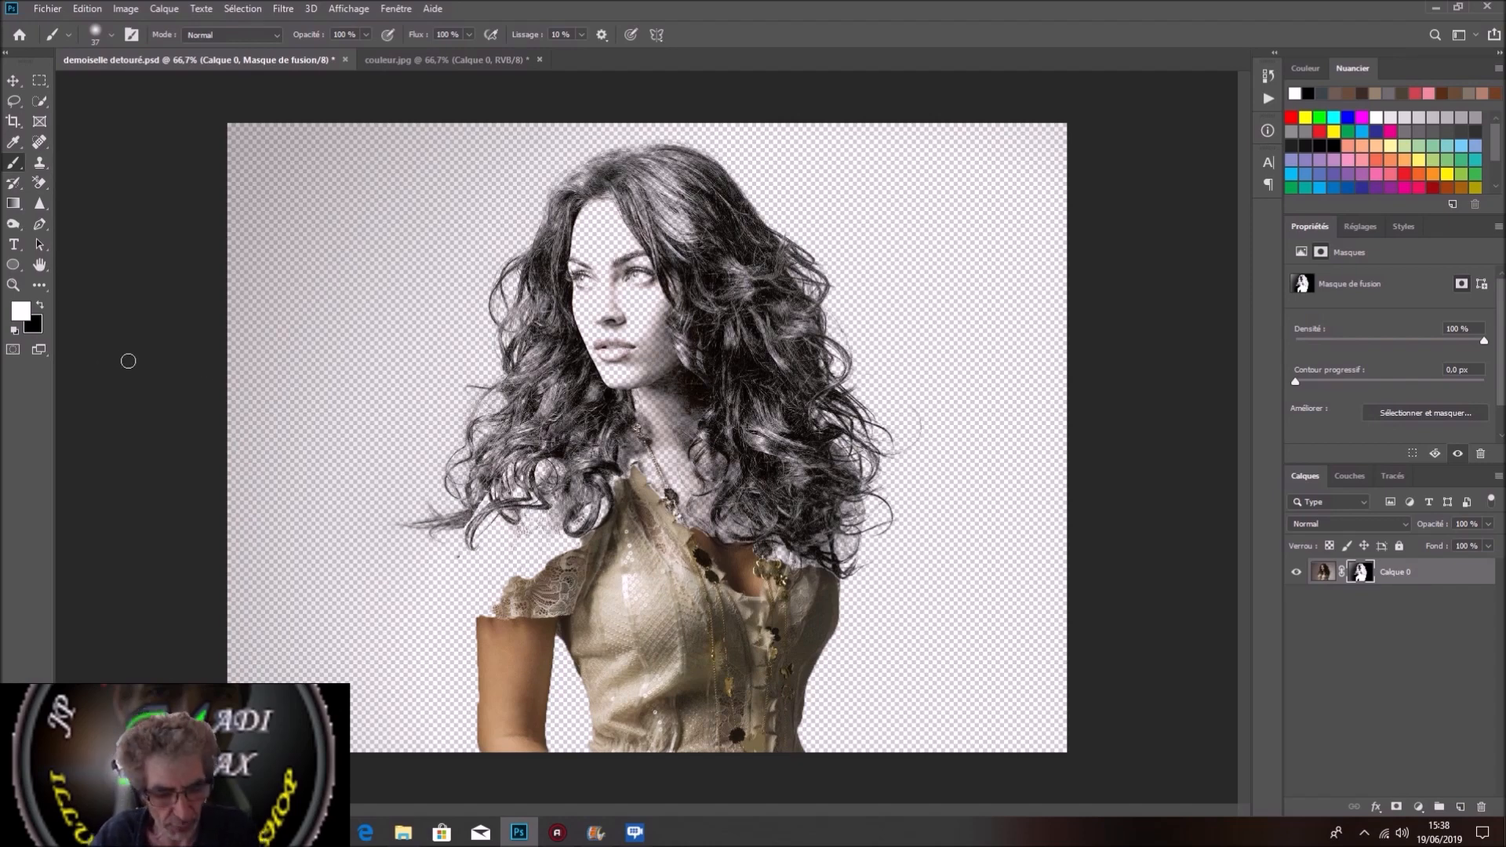
pyautogui.press('x')
pyautogui.press('x')
pyautogui.press('x')
pyautogui.press('x')
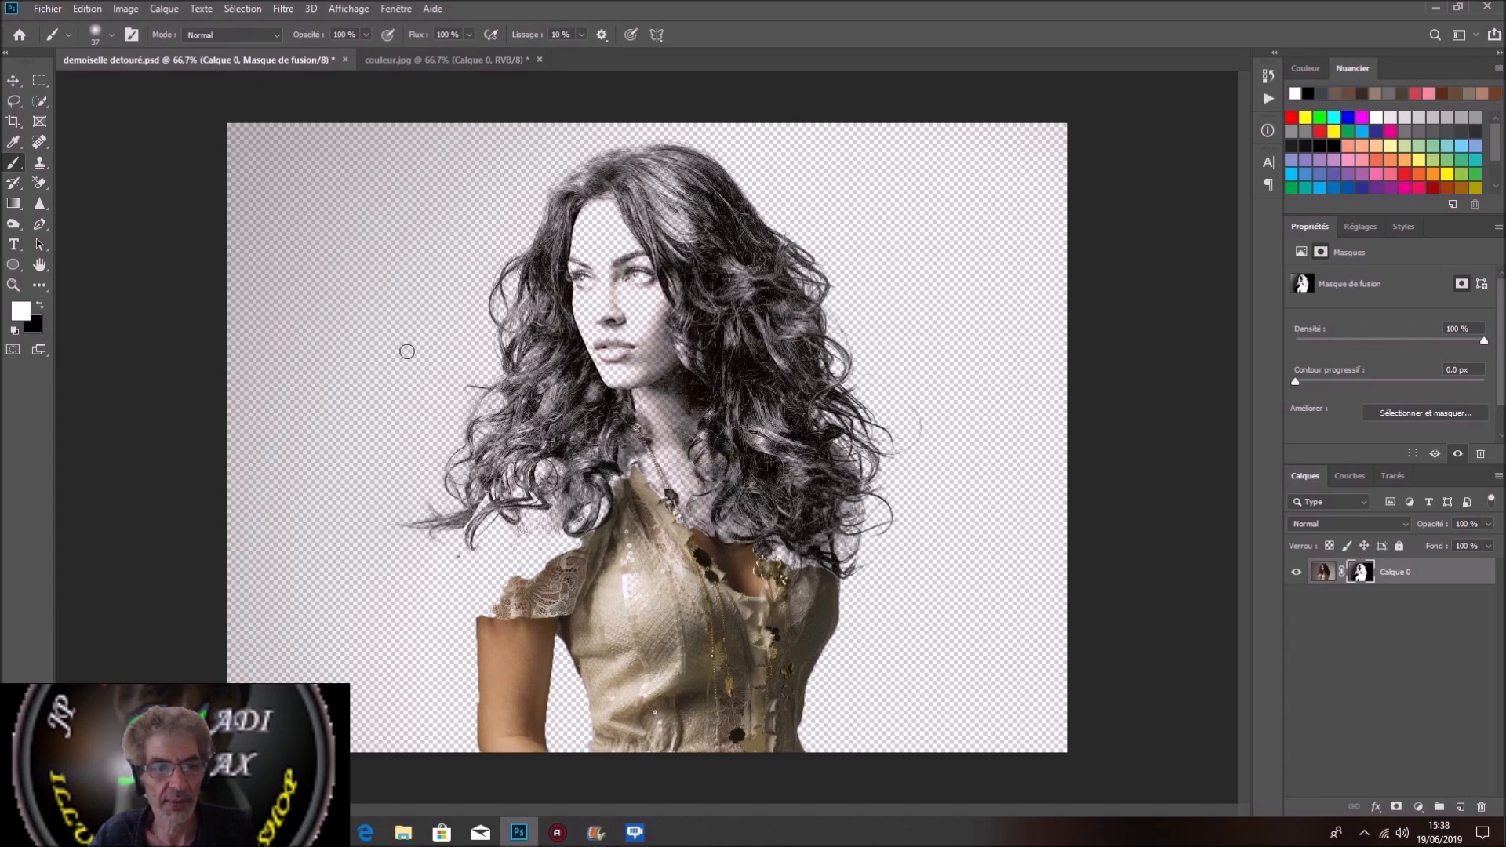
pyautogui.press('x')
pyautogui.press('x')
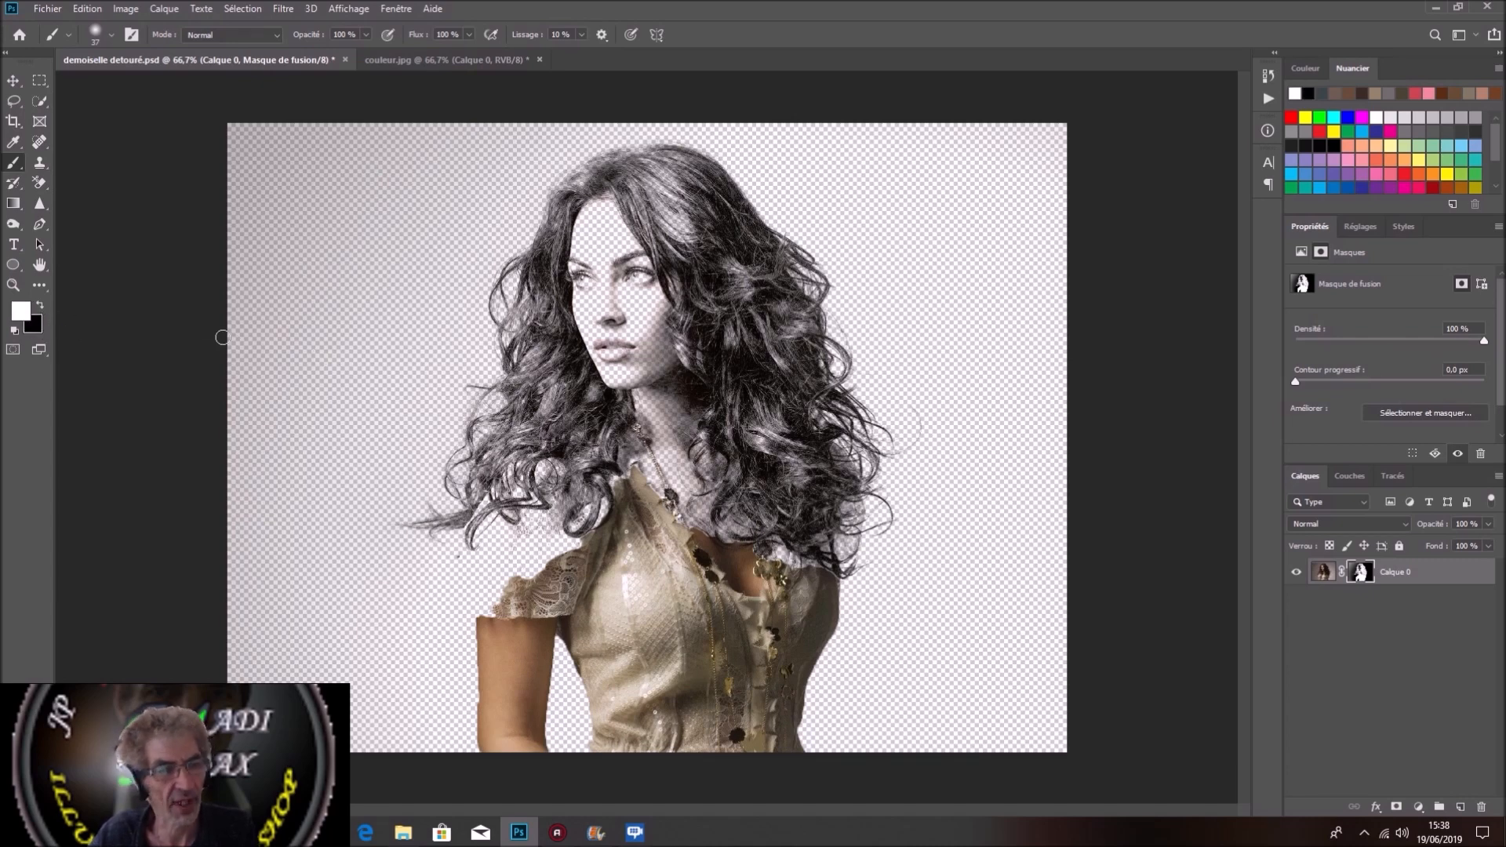
pyautogui.moveTo(628, 507)
pyautogui.mouseDown()
pyautogui.moveTo(703, 515)
pyautogui.moveTo(648, 676)
pyautogui.moveTo(648, 402)
pyautogui.moveTo(641, 677)
pyautogui.mouseUp()
pyautogui.moveTo(705, 578)
pyautogui.mouseDown()
pyautogui.moveTo(692, 449)
pyautogui.moveTo(744, 502)
pyautogui.mouseUp()
pyautogui.moveTo(588, 471)
pyautogui.mouseDown()
pyautogui.moveTo(564, 510)
pyautogui.moveTo(563, 471)
pyautogui.moveTo(636, 310)
pyautogui.mouseUp()
pyautogui.moveTo(652, 243)
pyautogui.mouseDown()
pyautogui.moveTo(690, 281)
pyautogui.moveTo(717, 393)
pyautogui.moveTo(715, 314)
pyautogui.moveTo(726, 400)
pyautogui.moveTo(727, 330)
pyautogui.moveTo(692, 273)
pyautogui.mouseUp()
pyautogui.moveTo(729, 212)
pyautogui.mouseDown()
pyautogui.moveTo(706, 184)
pyautogui.moveTo(596, 169)
pyautogui.moveTo(530, 407)
pyautogui.mouseUp()
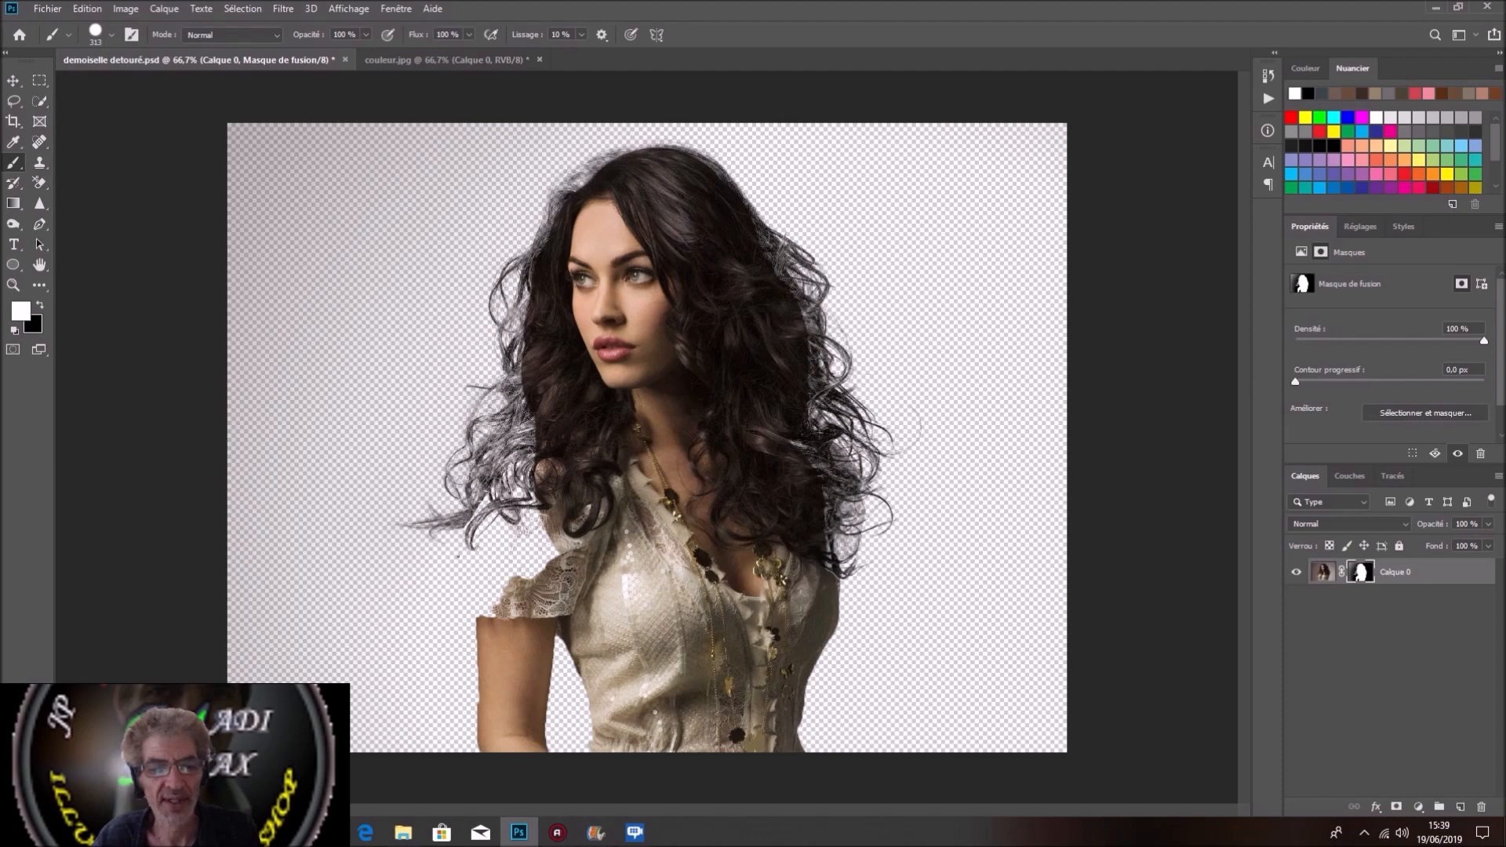
# Step: Paint white on the mask with a smaller brush to bring back the lace sleeve and the curls above it
pyautogui.moveTo(667, 542); pyautogui.dragTo(629, 544)
pyautogui.moveTo(523, 573)
pyautogui.mouseDown()
pyautogui.moveTo(515, 532)
pyautogui.moveTo(511, 576)
pyautogui.moveTo(486, 558)
pyautogui.moveTo(469, 573)
pyautogui.mouseUp()
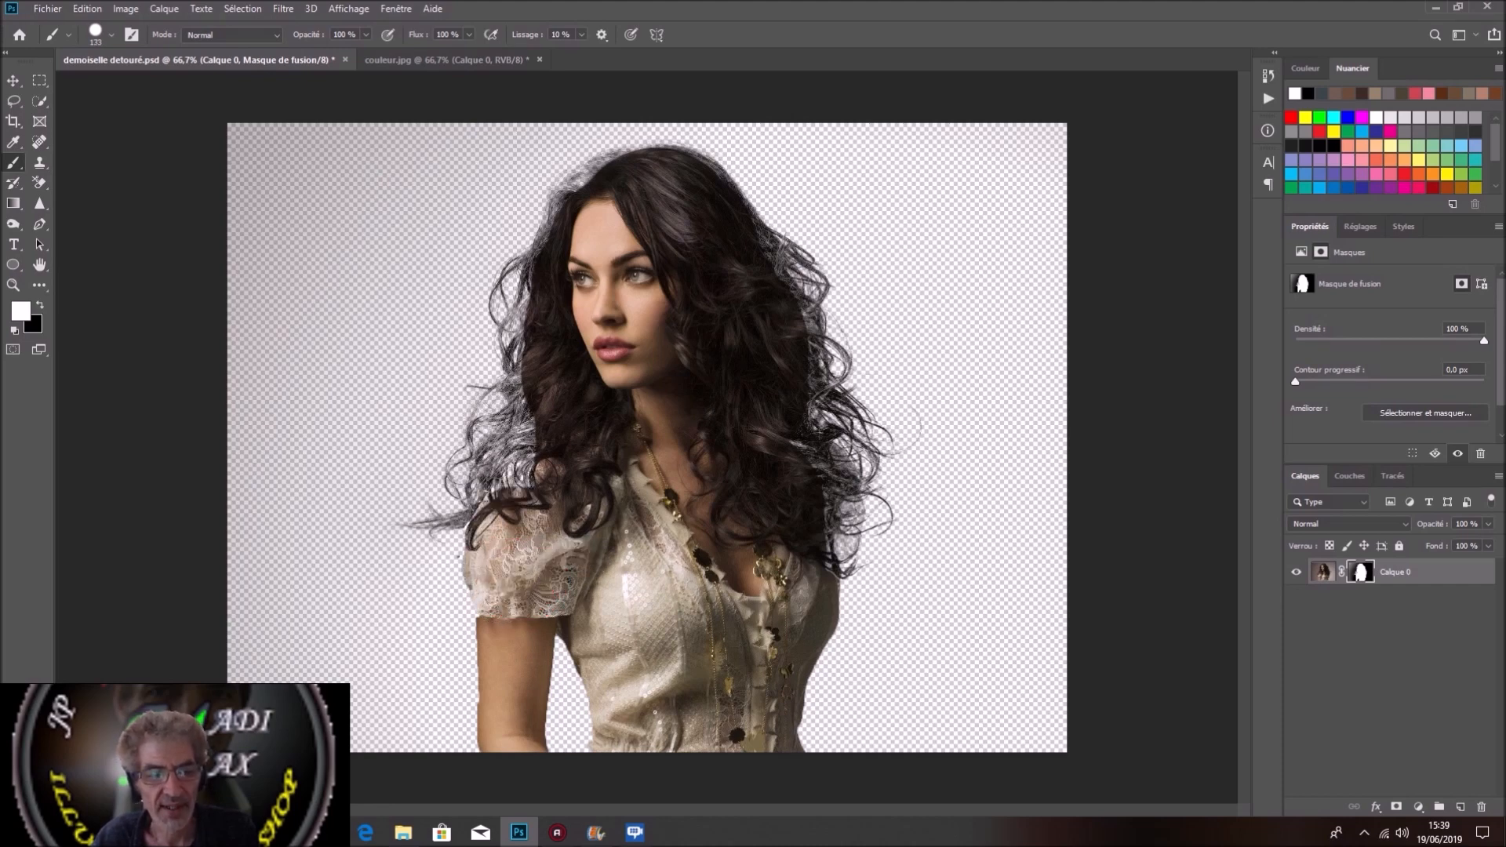
pyautogui.moveTo(503, 524)
pyautogui.mouseDown()
pyautogui.moveTo(549, 458)
pyautogui.moveTo(506, 455)
pyautogui.moveTo(539, 403)
pyautogui.mouseUp()
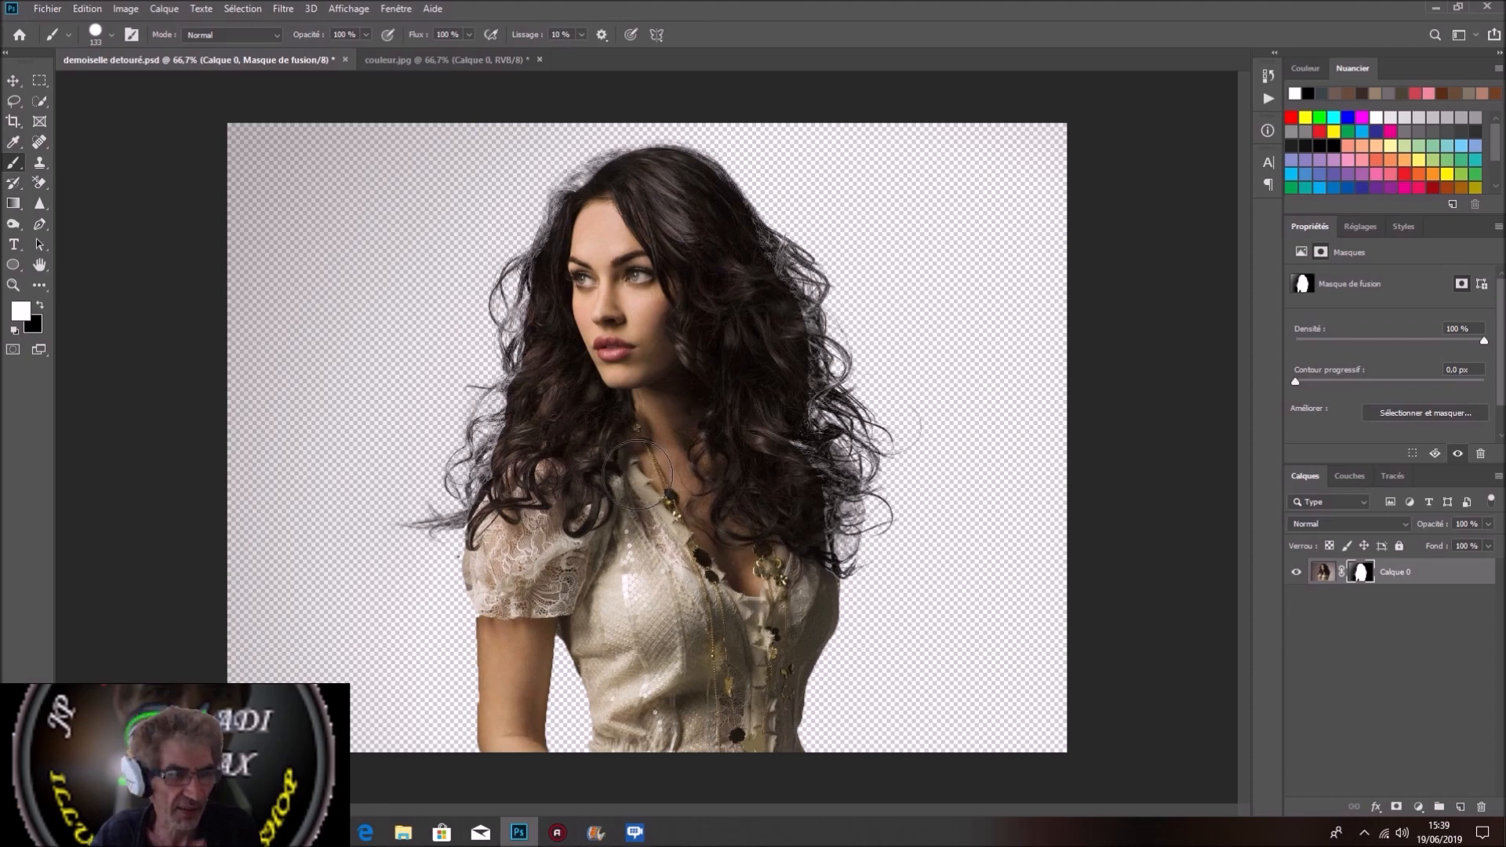
# Step: Paint white on the mask along the hair from crown to temple, and delete Calque 0's layer mask without applying it
pyautogui.moveTo(627, 168)
pyautogui.mouseDown()
pyautogui.moveTo(565, 212)
pyautogui.moveTo(575, 243)
pyautogui.moveTo(529, 294)
pyautogui.mouseUp()
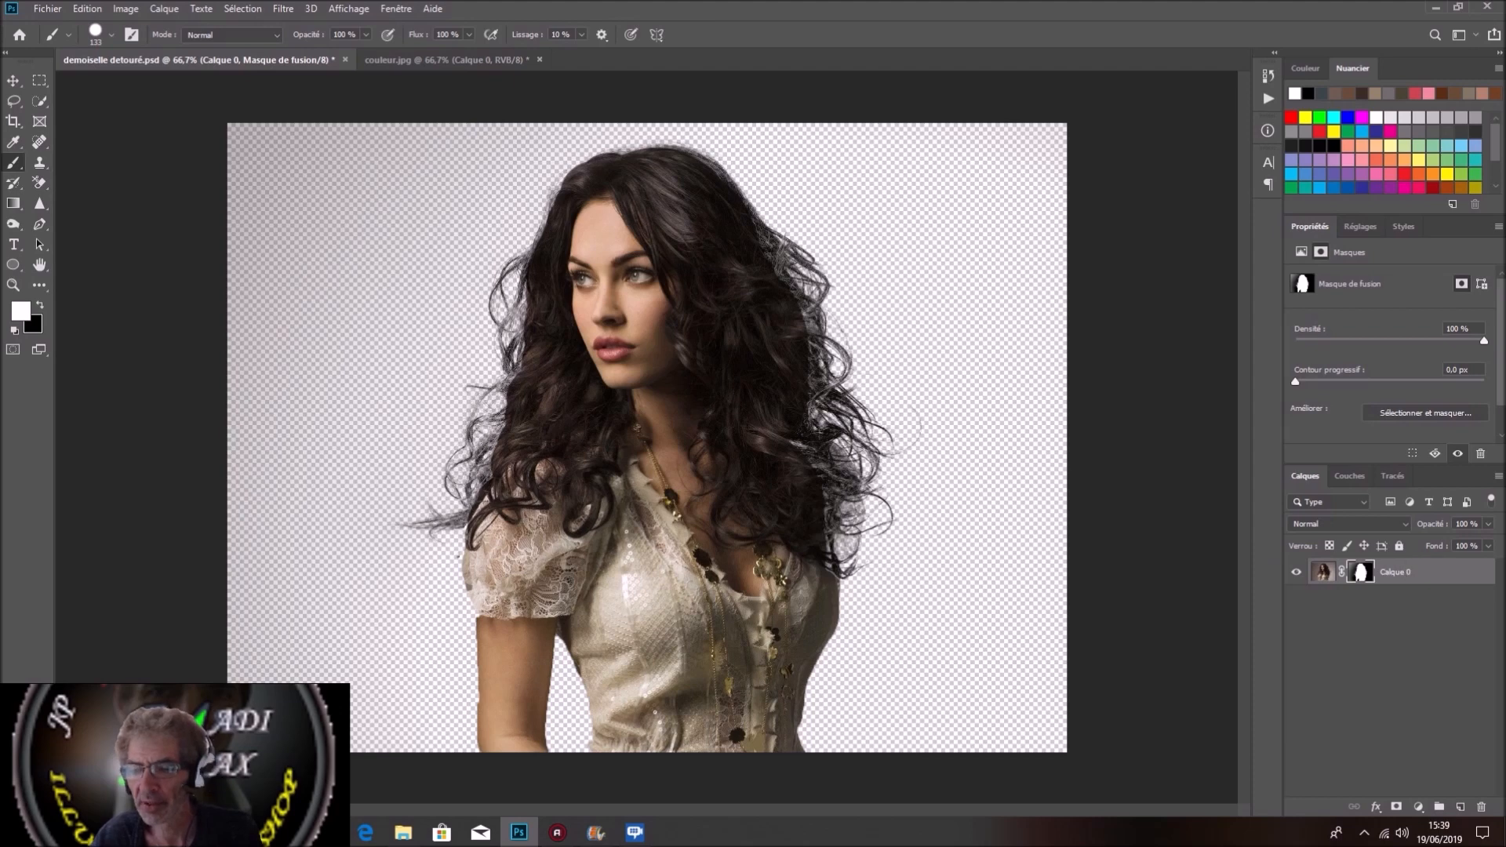
pyautogui.moveTo(1362, 572); pyautogui.dragTo(1395, 609)
pyautogui.moveTo(1389, 603); pyautogui.dragTo(1490, 816)
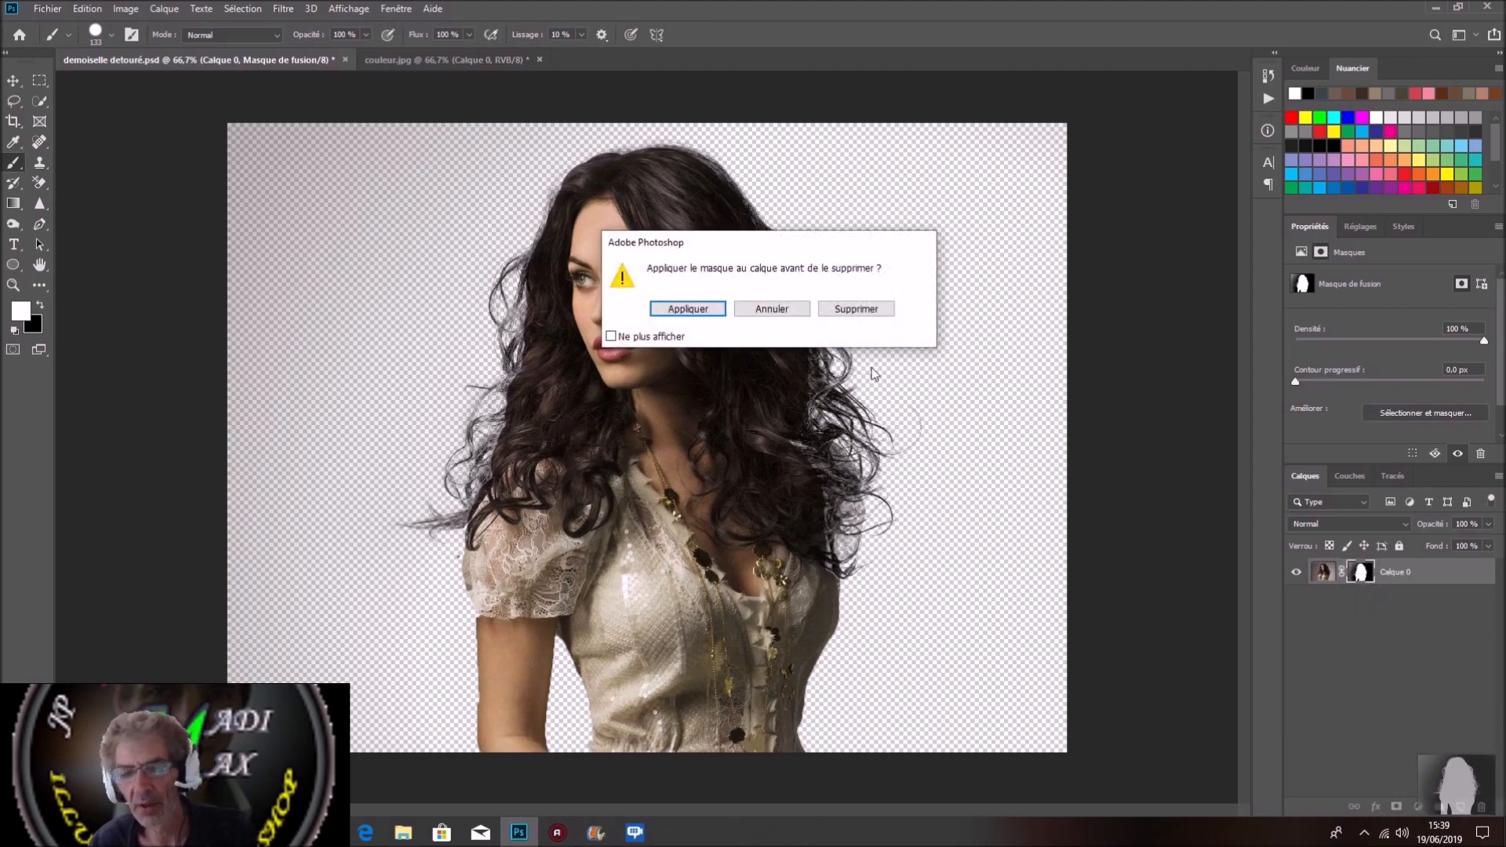
pyautogui.click(868, 310)
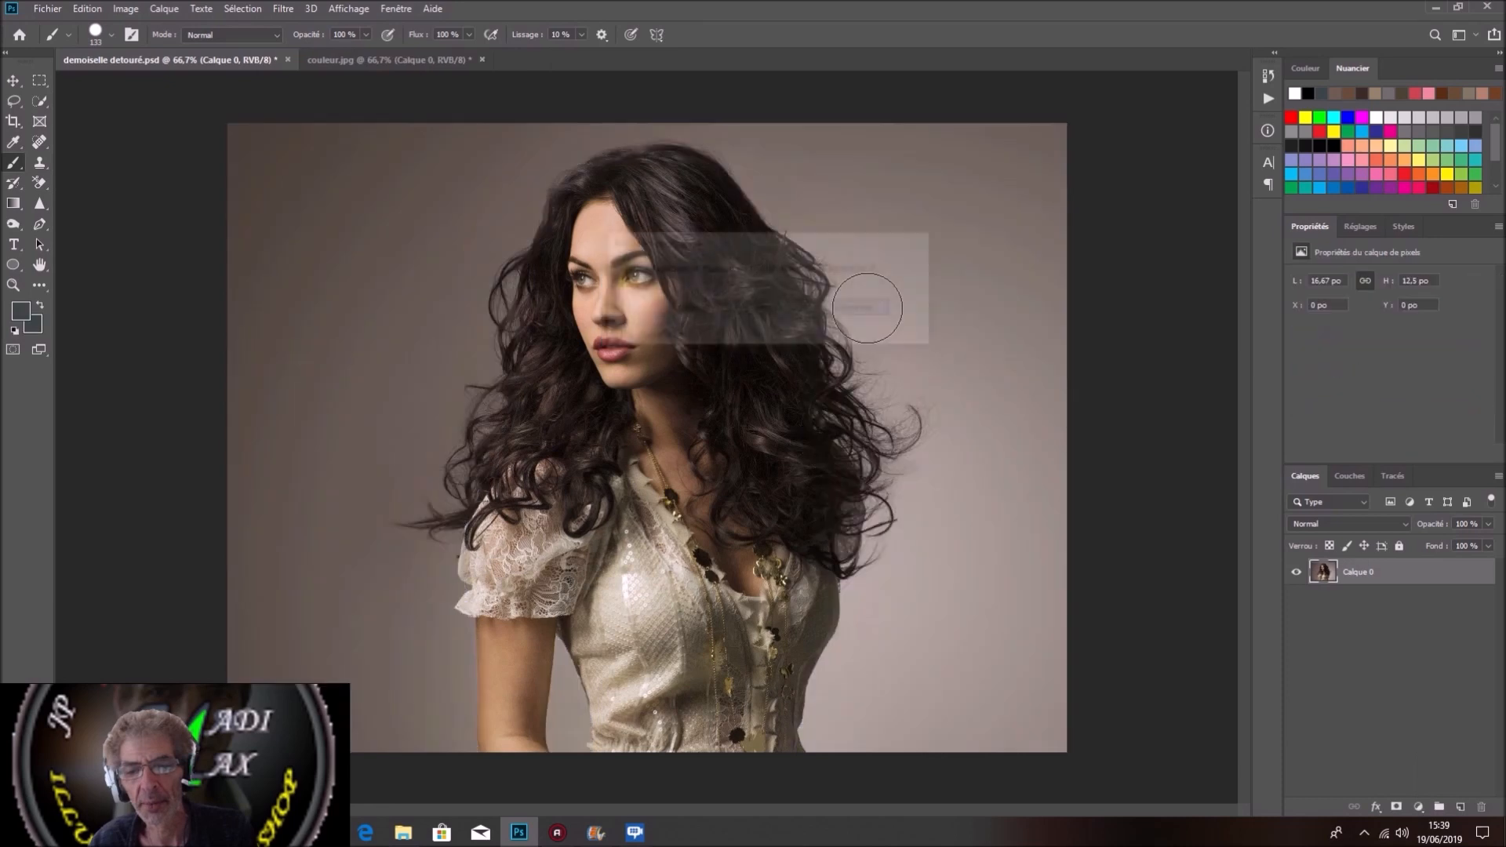
# Step: Revert the document to its original opened state, with the locked Arrière-plan layer, through the history
pyautogui.click(1268, 75)
pyautogui.scroll(5, 1227, 95)
pyautogui.click(1179, 102)
pyautogui.click(1222, 69)
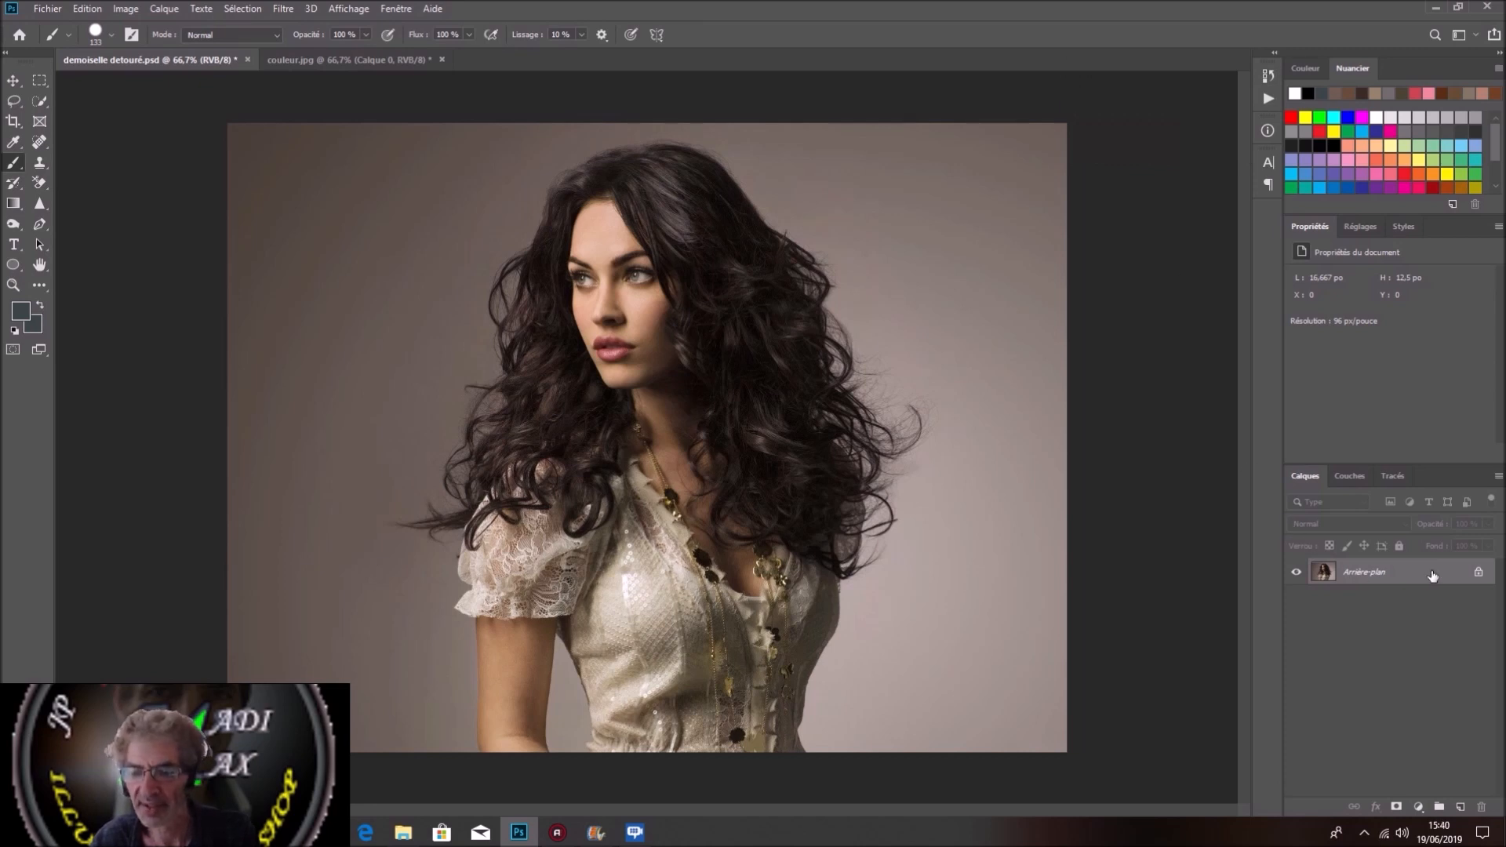
# Step: Compare the Rouge, Vert and Bleu channels and duplicate the Bleu channel
pyautogui.click(1349, 476)
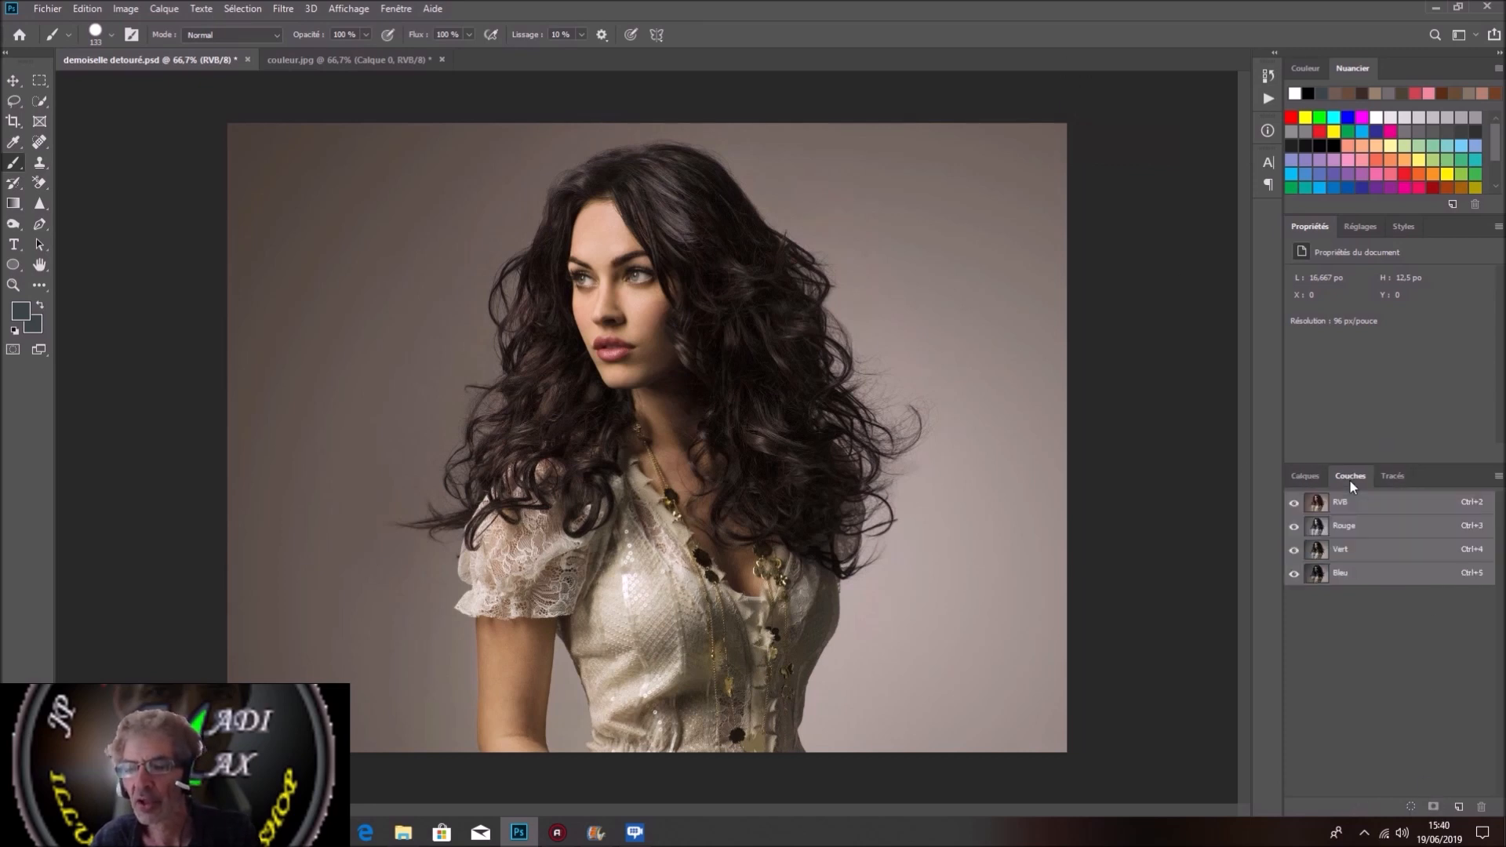
pyautogui.click(1396, 528)
pyautogui.click(1395, 549)
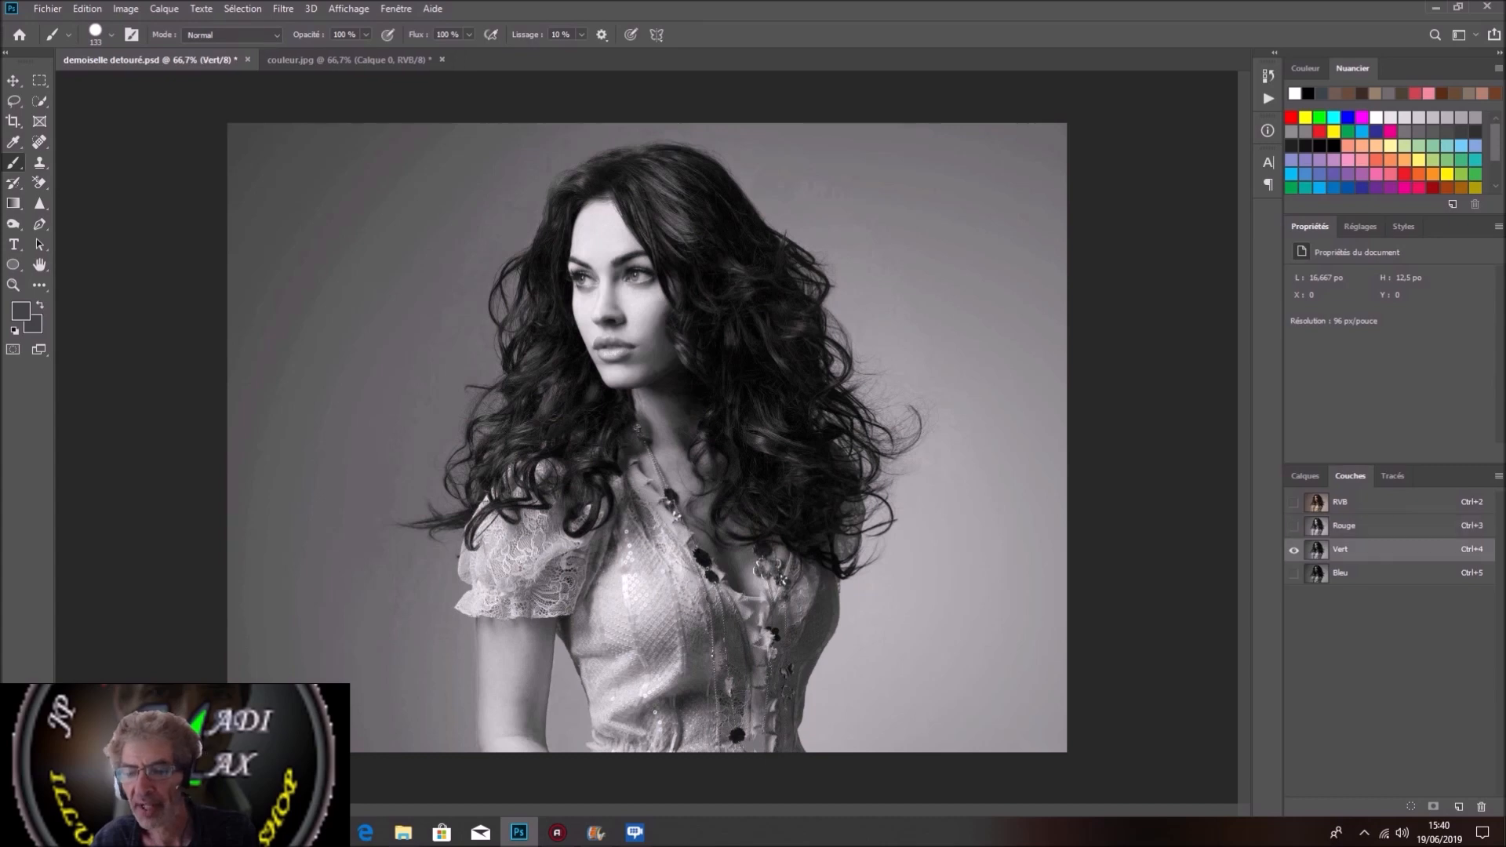
pyautogui.click(1393, 573)
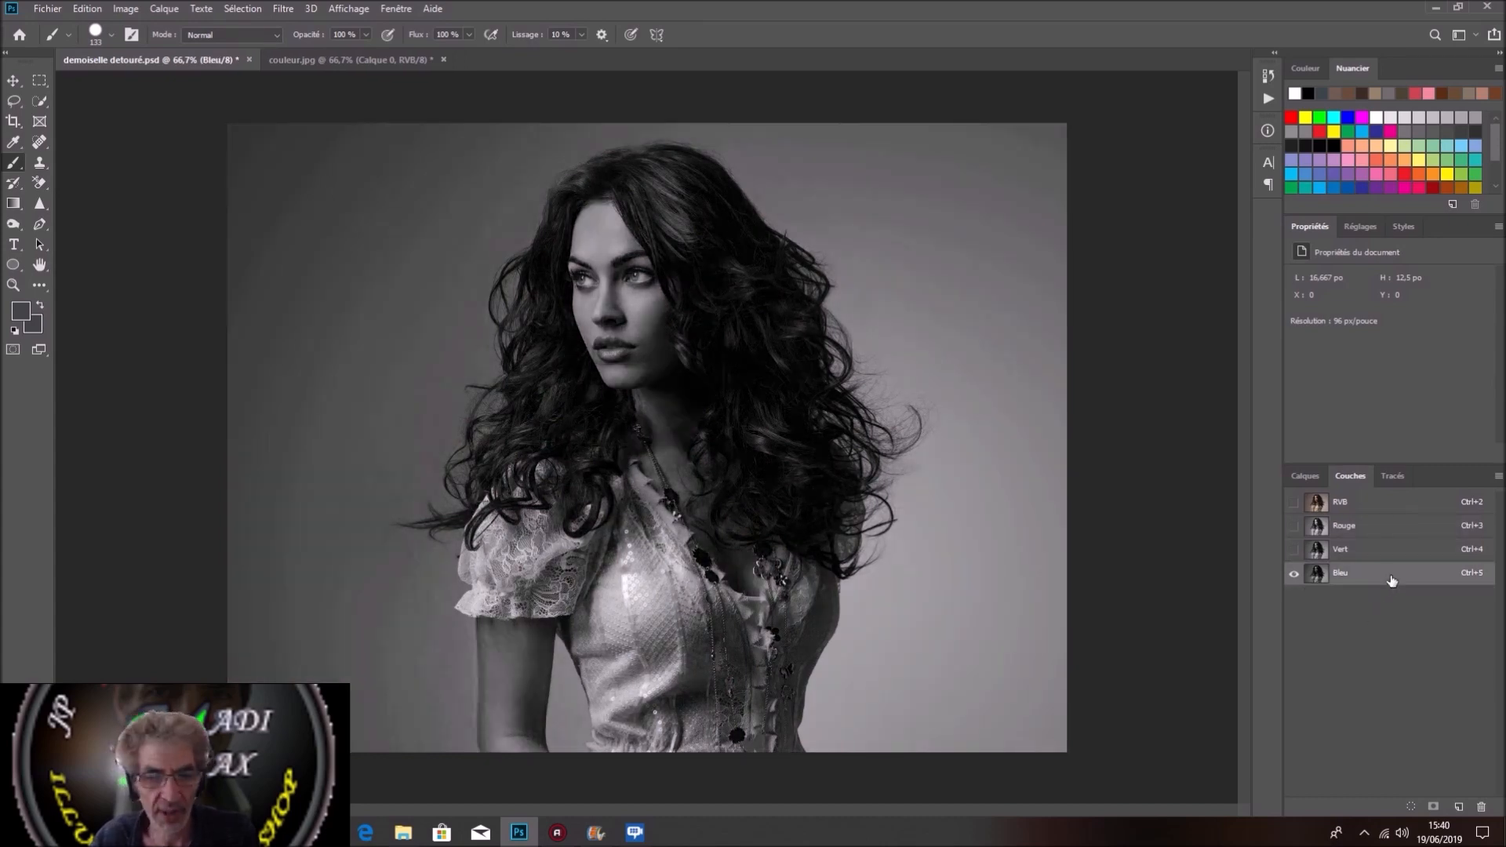
pyautogui.moveTo(1391, 580); pyautogui.dragTo(1459, 806)
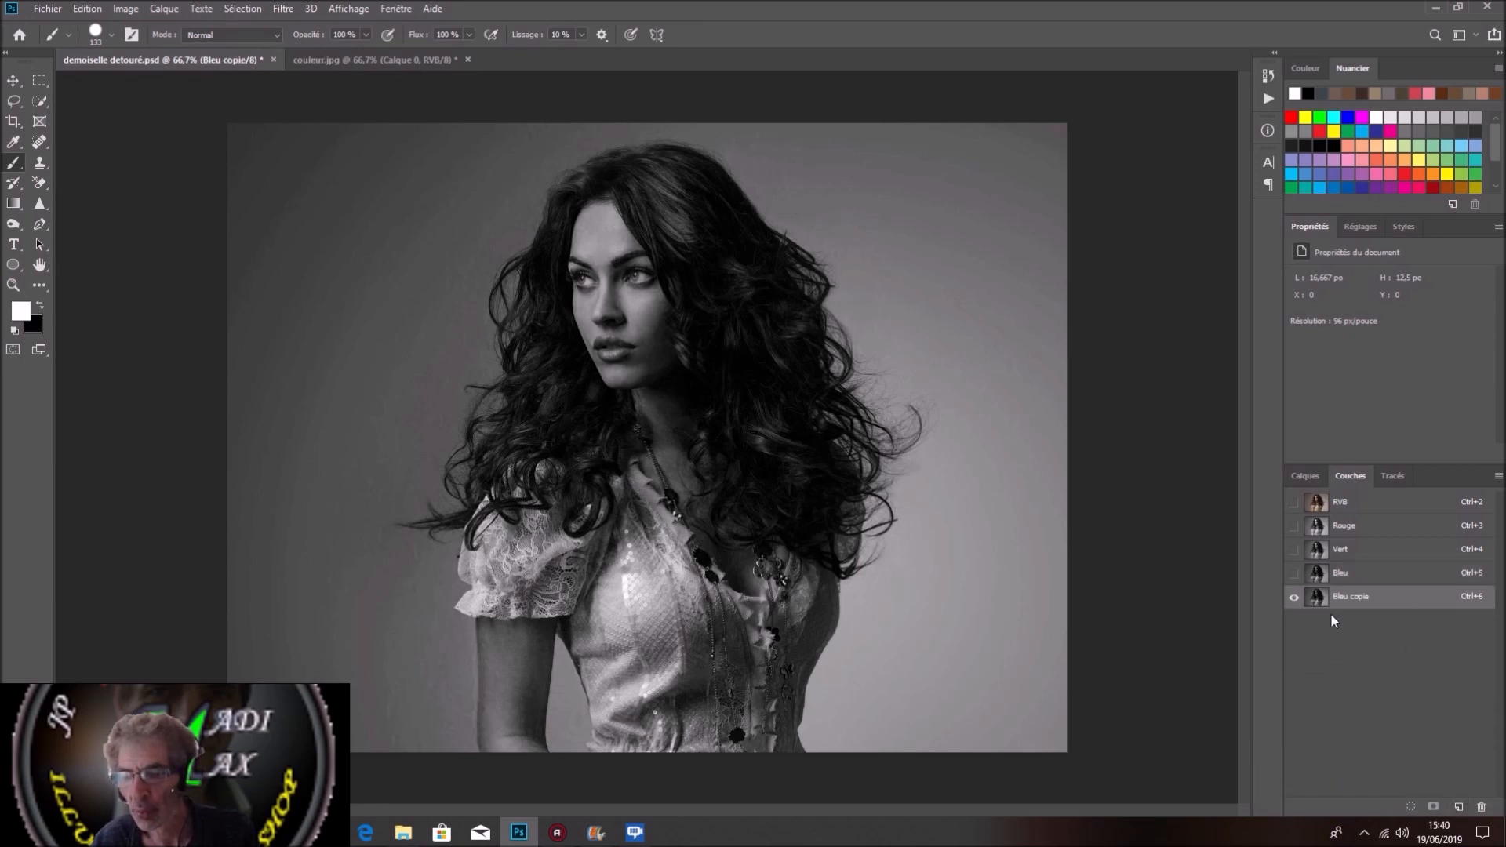
# Step: Apply a Seuil (Threshold) adjustment with a value of 69 to the Bleu copie channel
pyautogui.click(127, 10)
pyautogui.moveTo(167, 52)
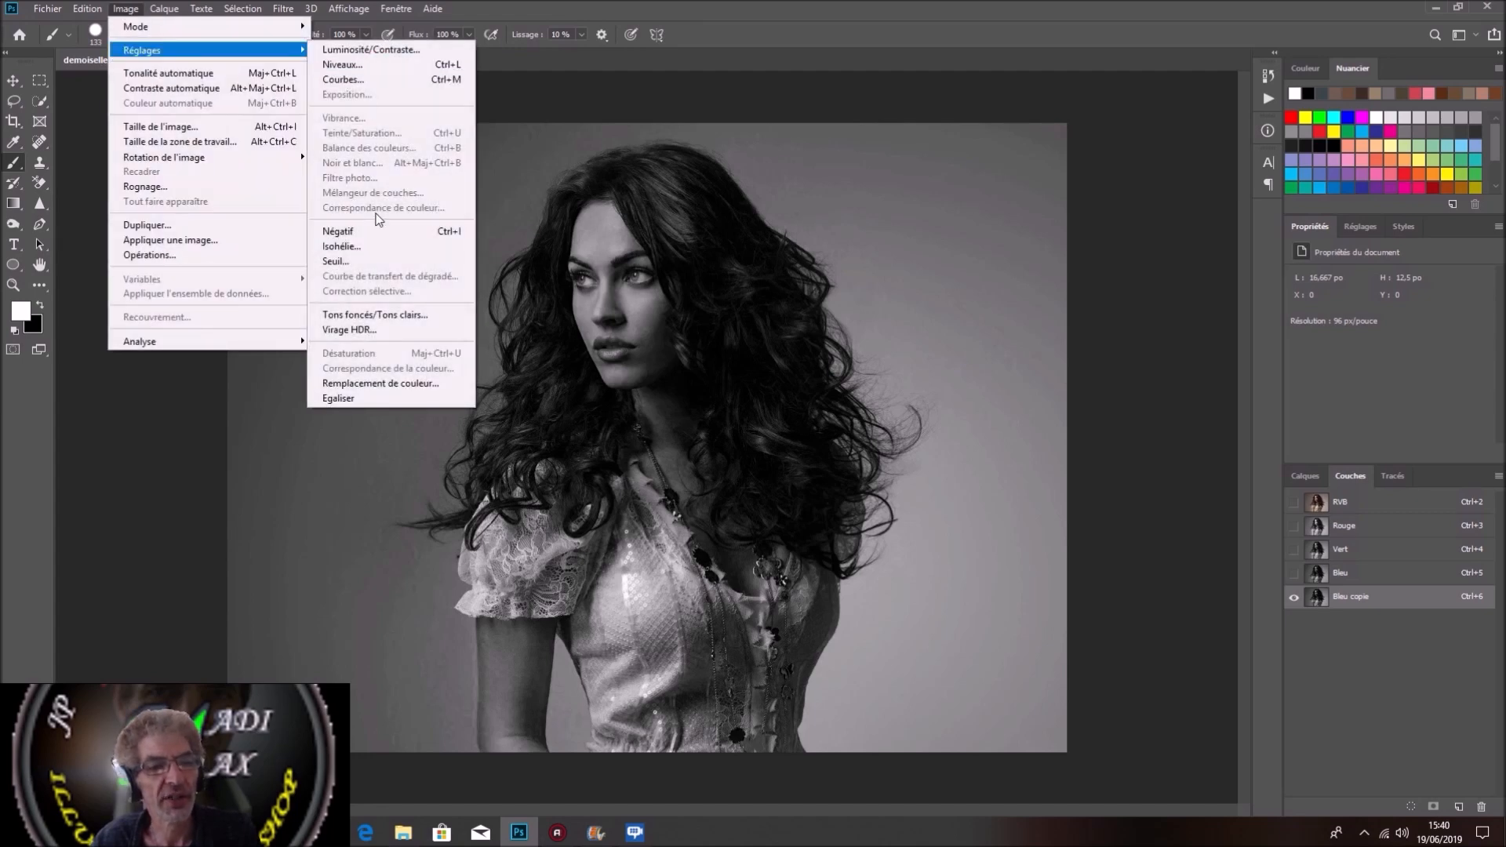
pyautogui.click(336, 261)
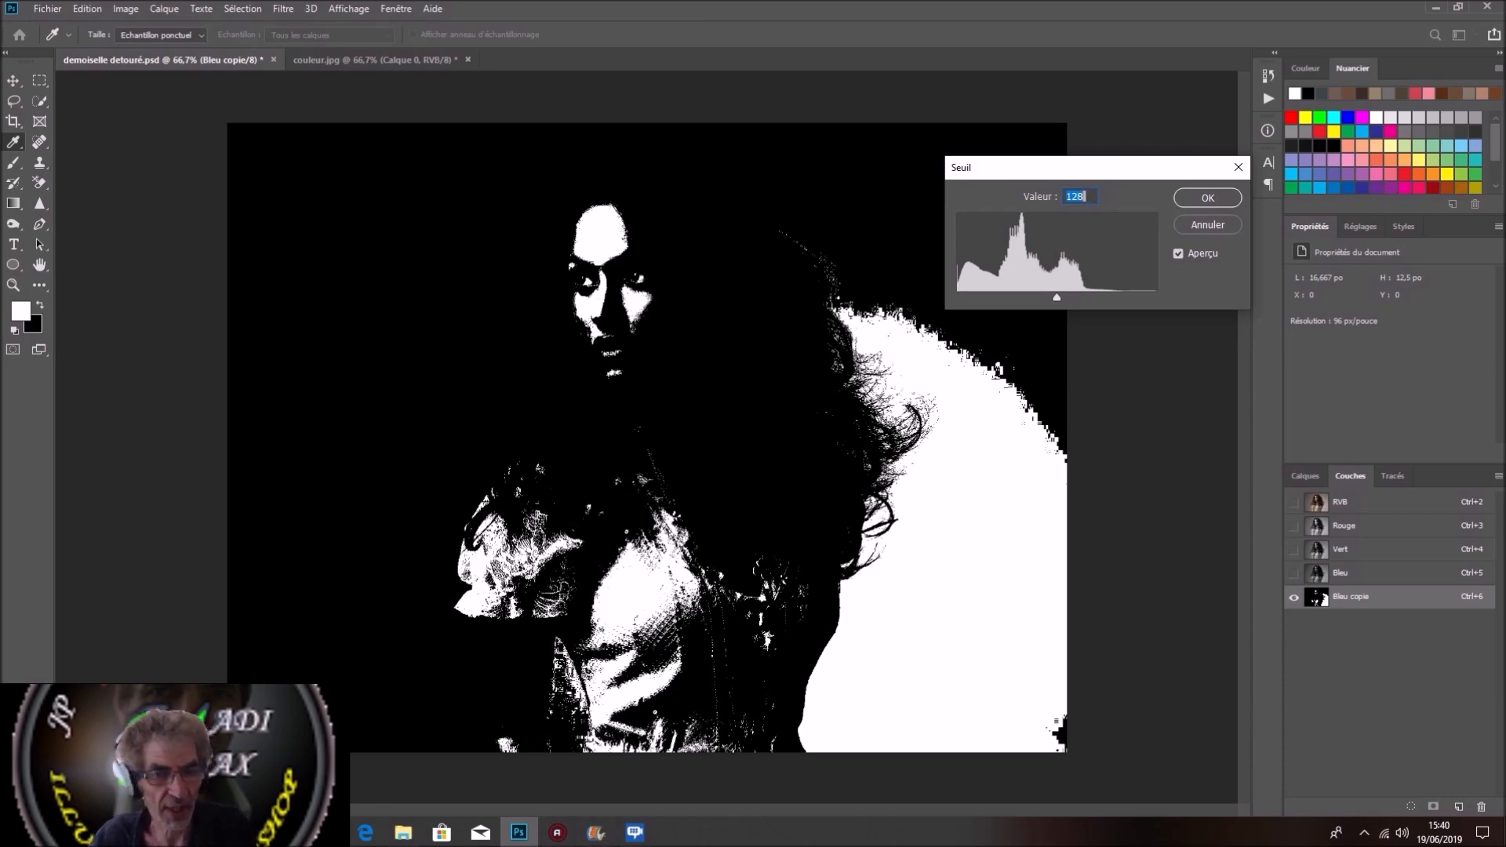
pyautogui.moveTo(1056, 302); pyautogui.dragTo(1009, 302)
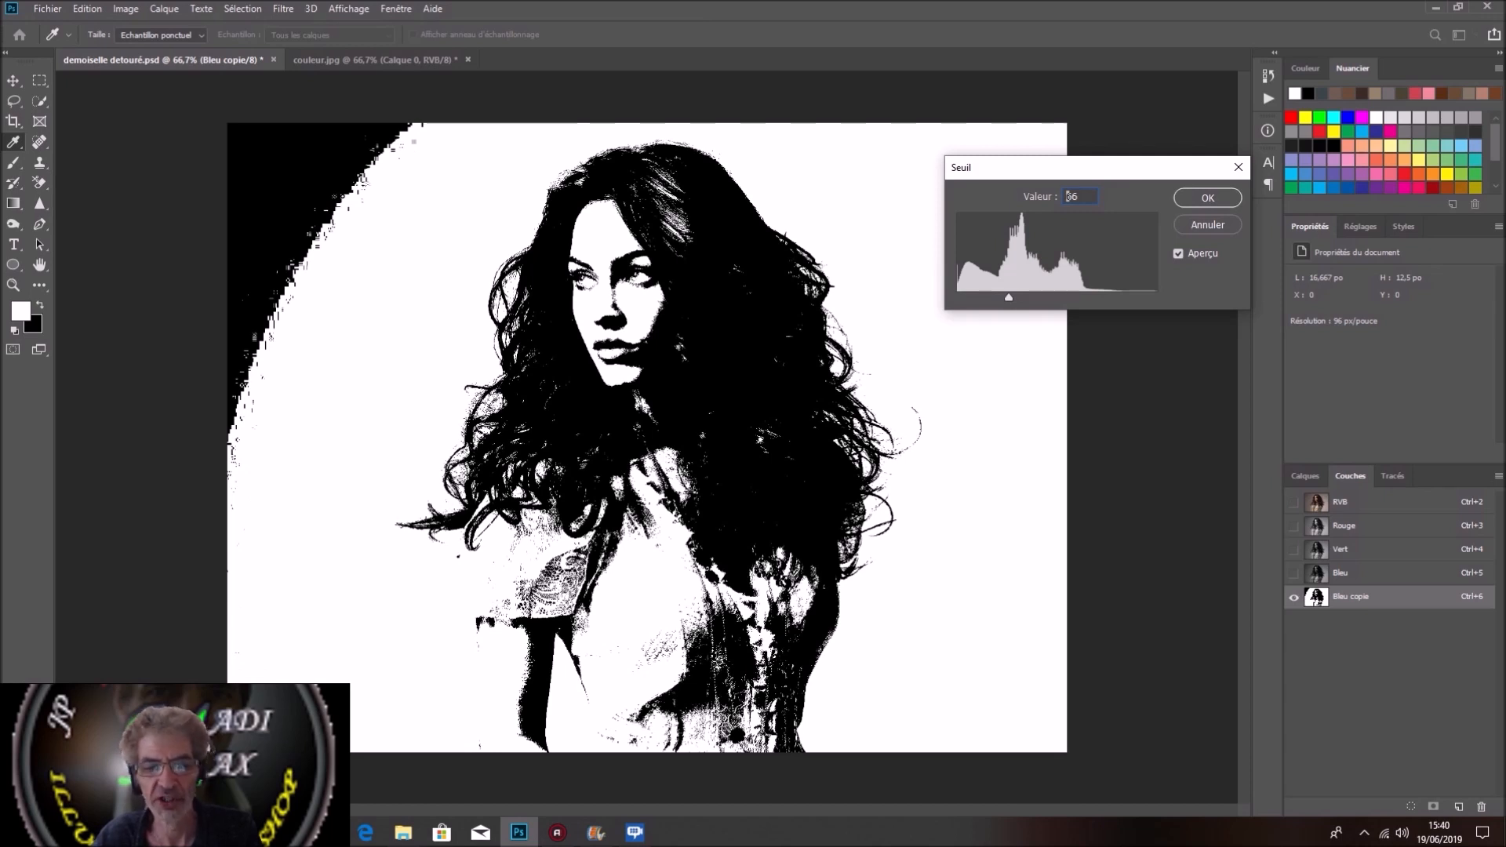
pyautogui.press('Up')
pyautogui.press('Up')
pyautogui.press('Up')
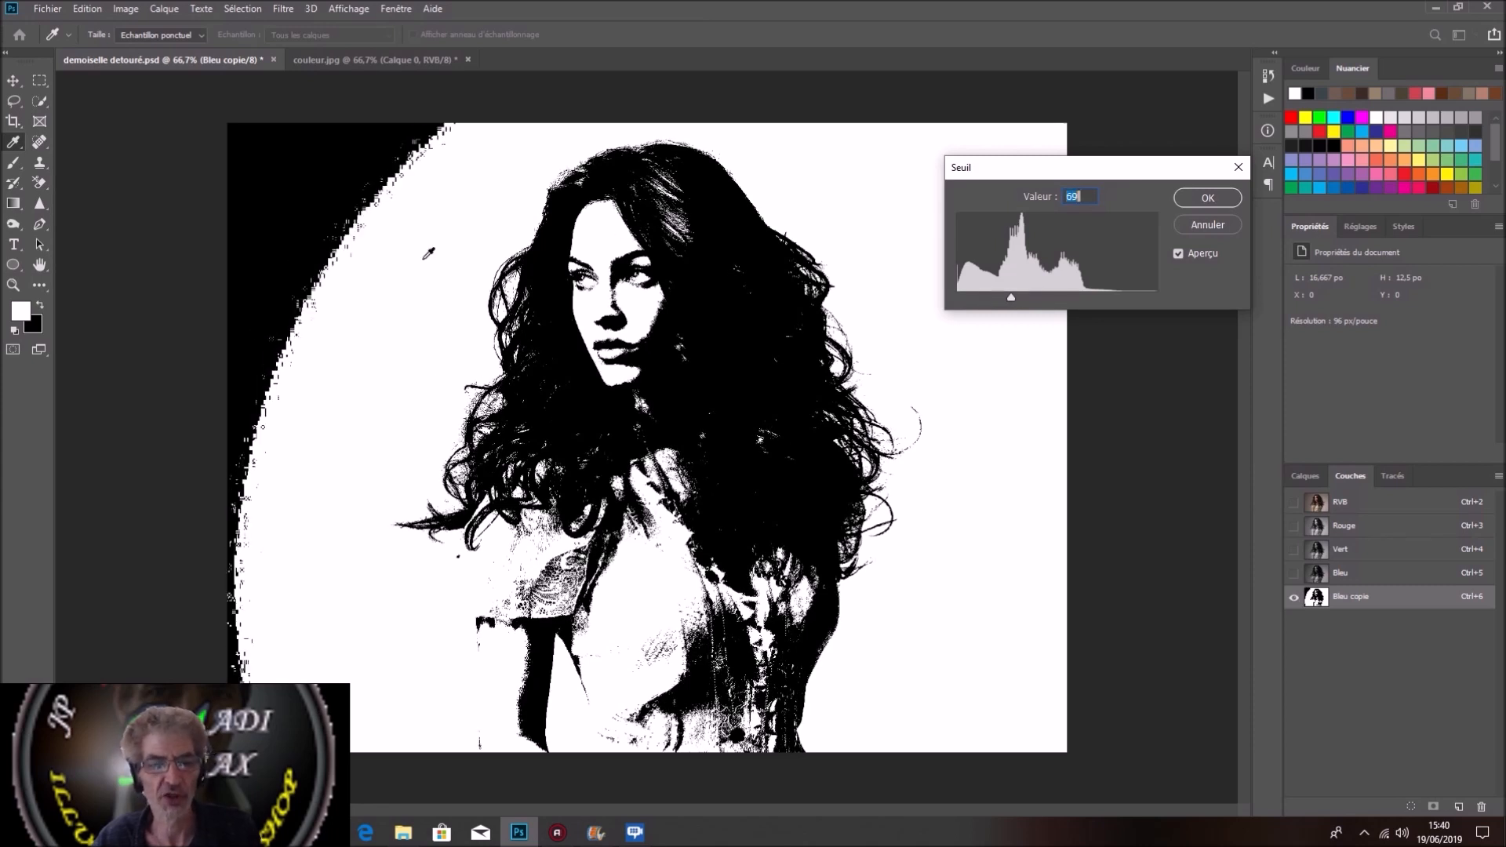
pyautogui.click(1207, 197)
# Step: Paint white with the Brush over the black backdrop area beside the woman in the Bleu copie channel
pyautogui.press('b')
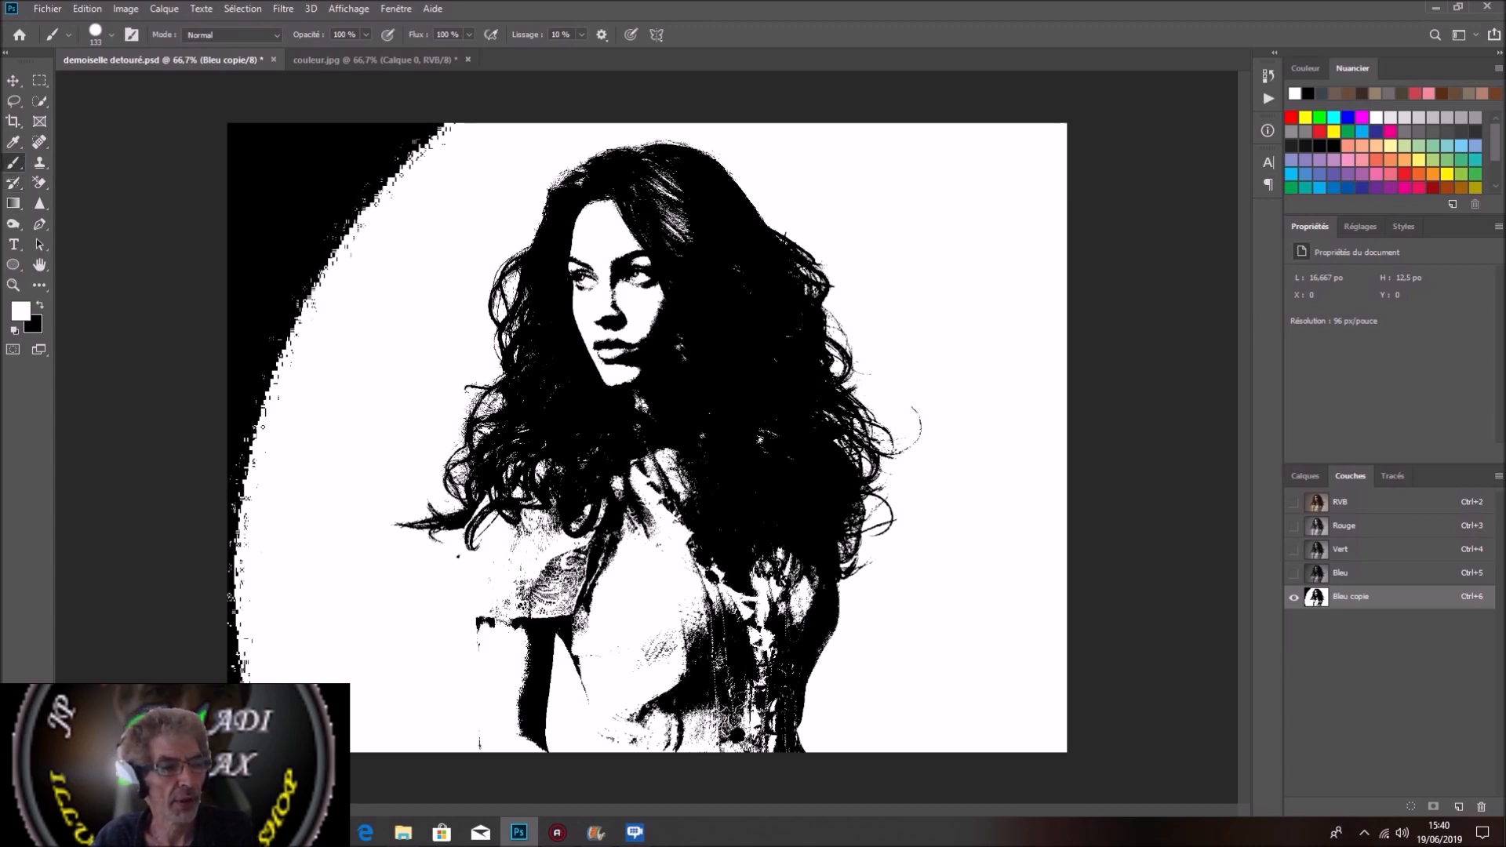
pyautogui.moveTo(282, 248)
pyautogui.mouseDown()
pyautogui.moveTo(389, 165)
pyautogui.moveTo(1019, 142)
pyautogui.moveTo(253, 141)
pyautogui.moveTo(259, 667)
pyautogui.moveTo(321, 285)
pyautogui.mouseUp()
pyautogui.moveTo(294, 187); pyautogui.dragTo(339, 245)
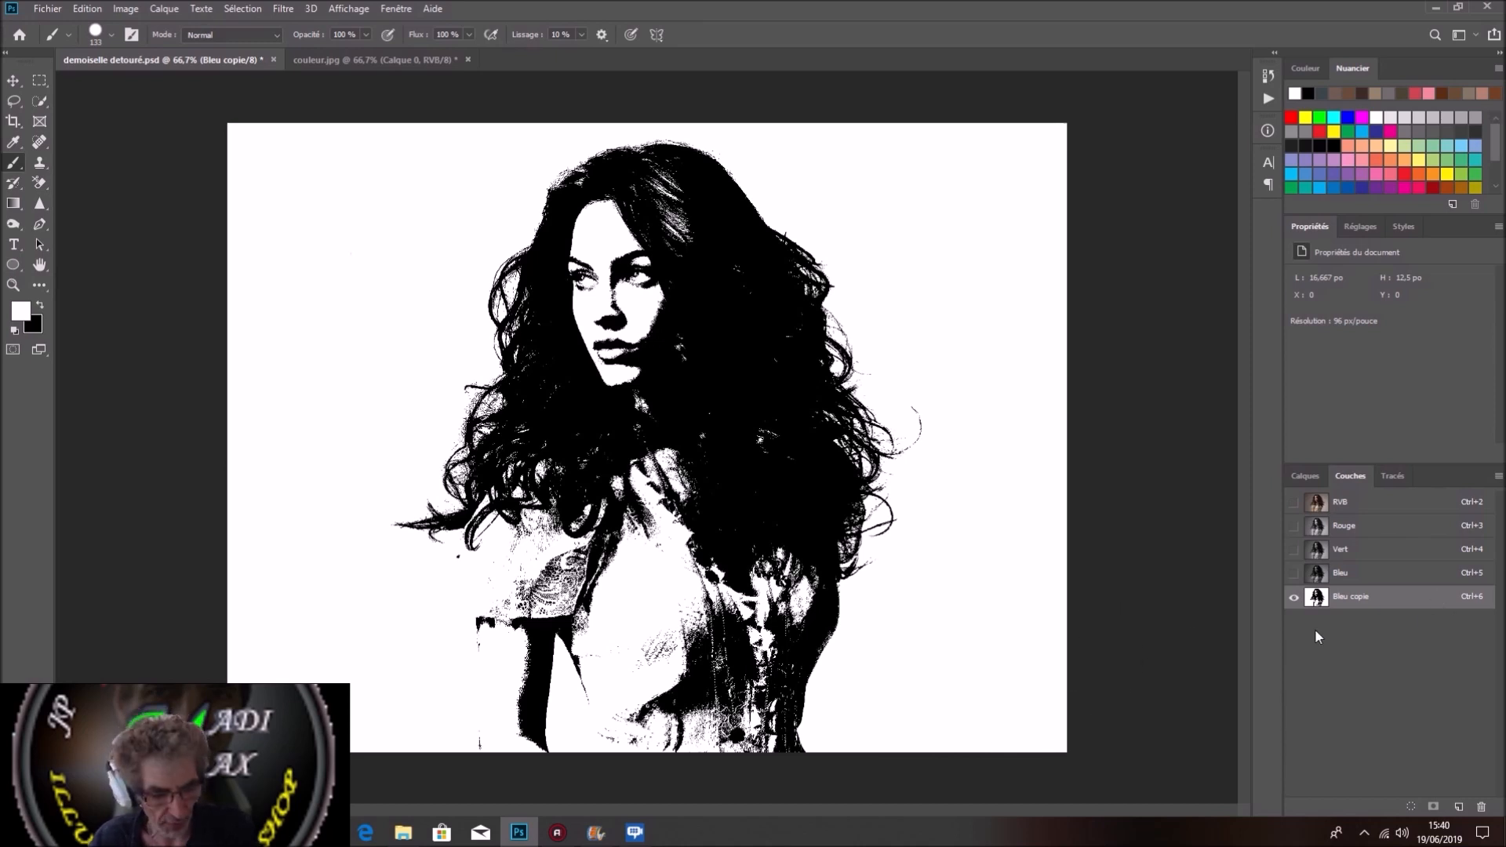
# Step: Load the Bleu copie channel as a selection, show the RVB composite again and invert the selection
pyautogui.keyDown('ctrl'); pyautogui.click(1403, 604); pyautogui.keyUp('ctrl')
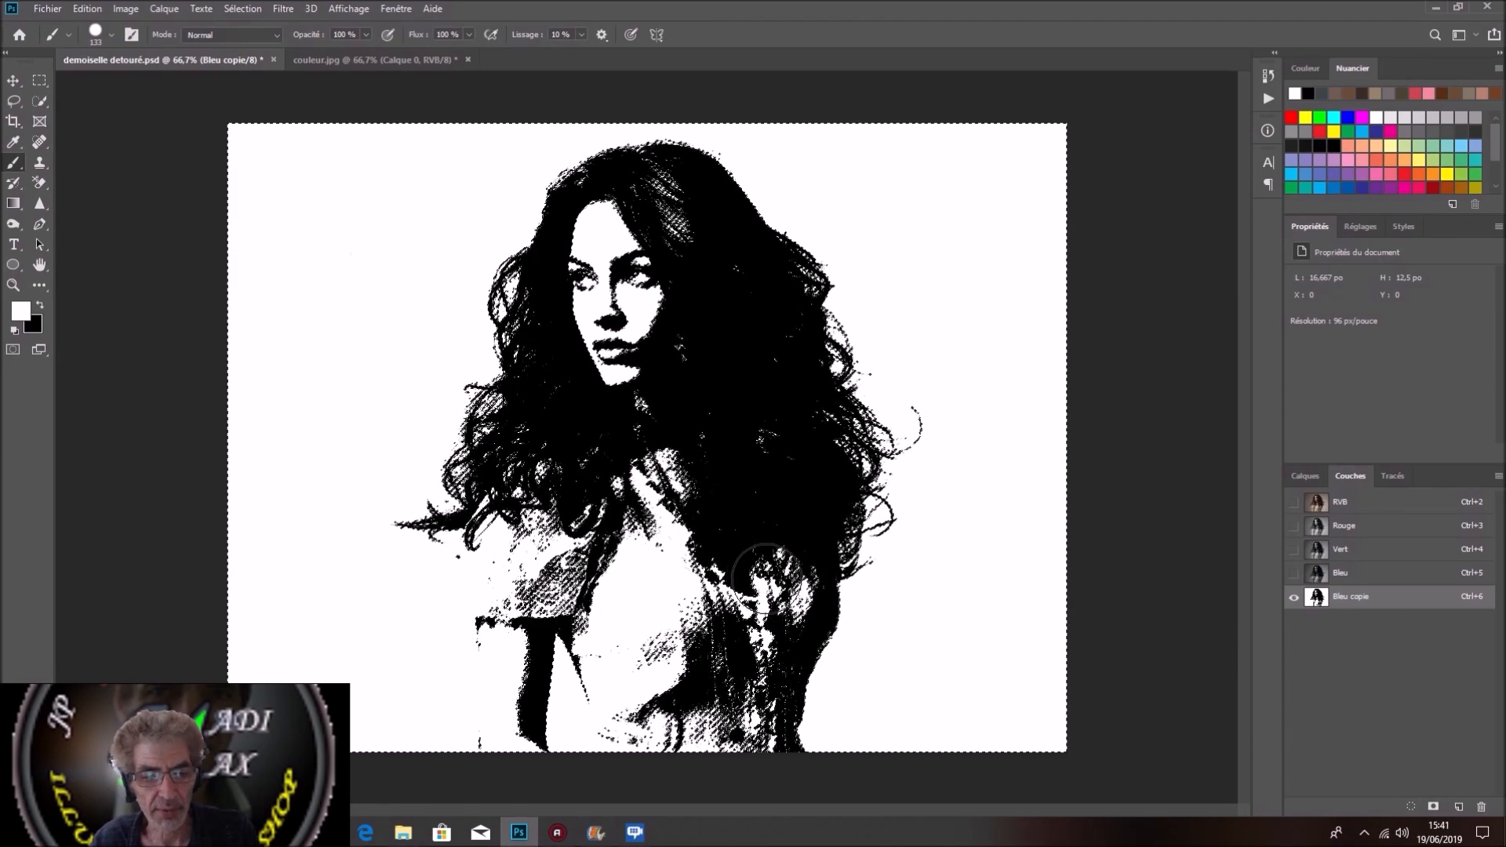
pyautogui.hotkey('ctrl', '2')
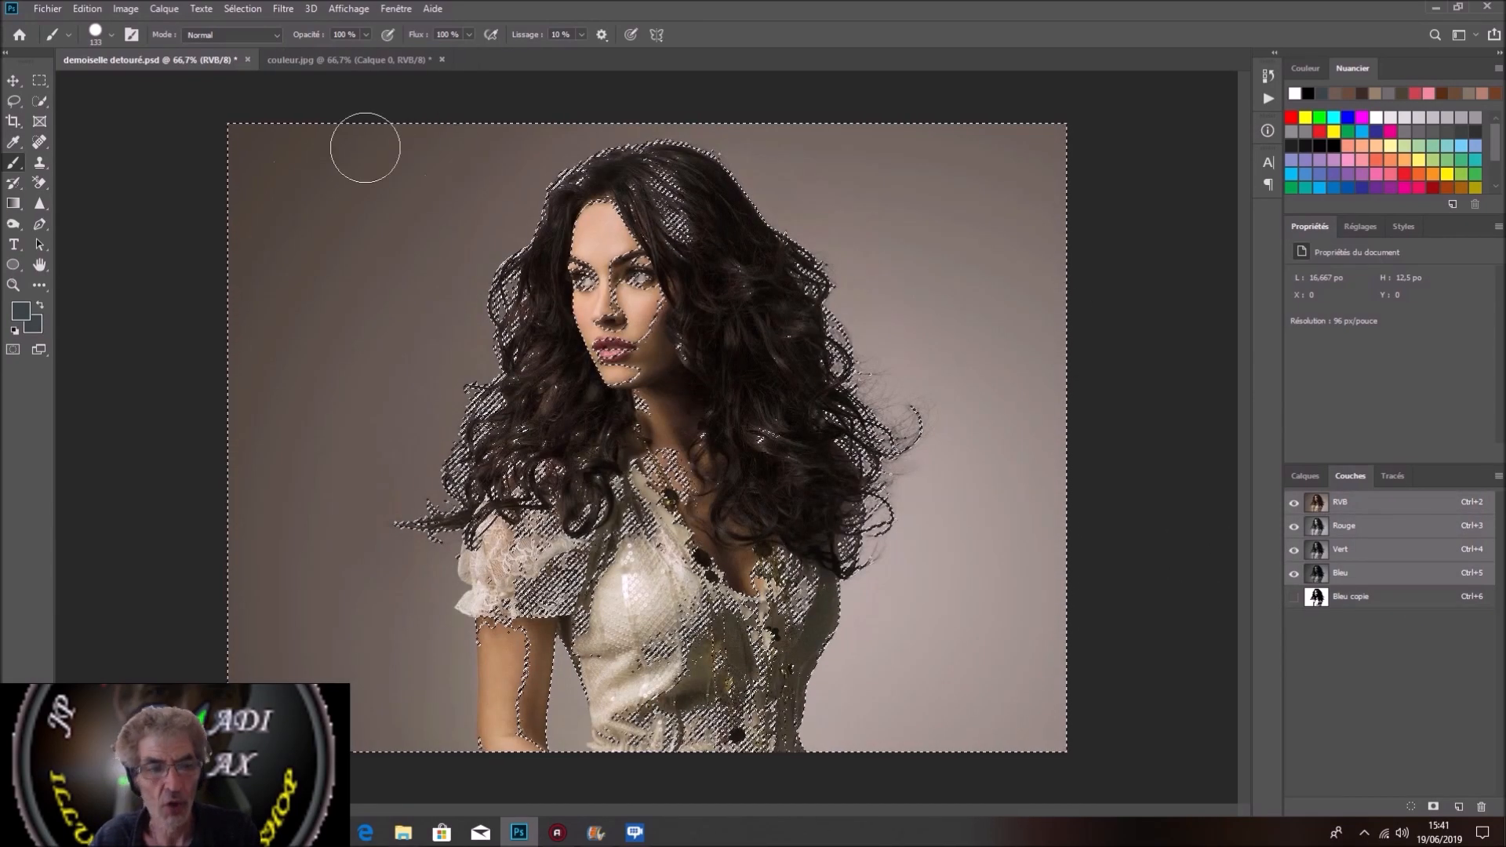
pyautogui.click(248, 11)
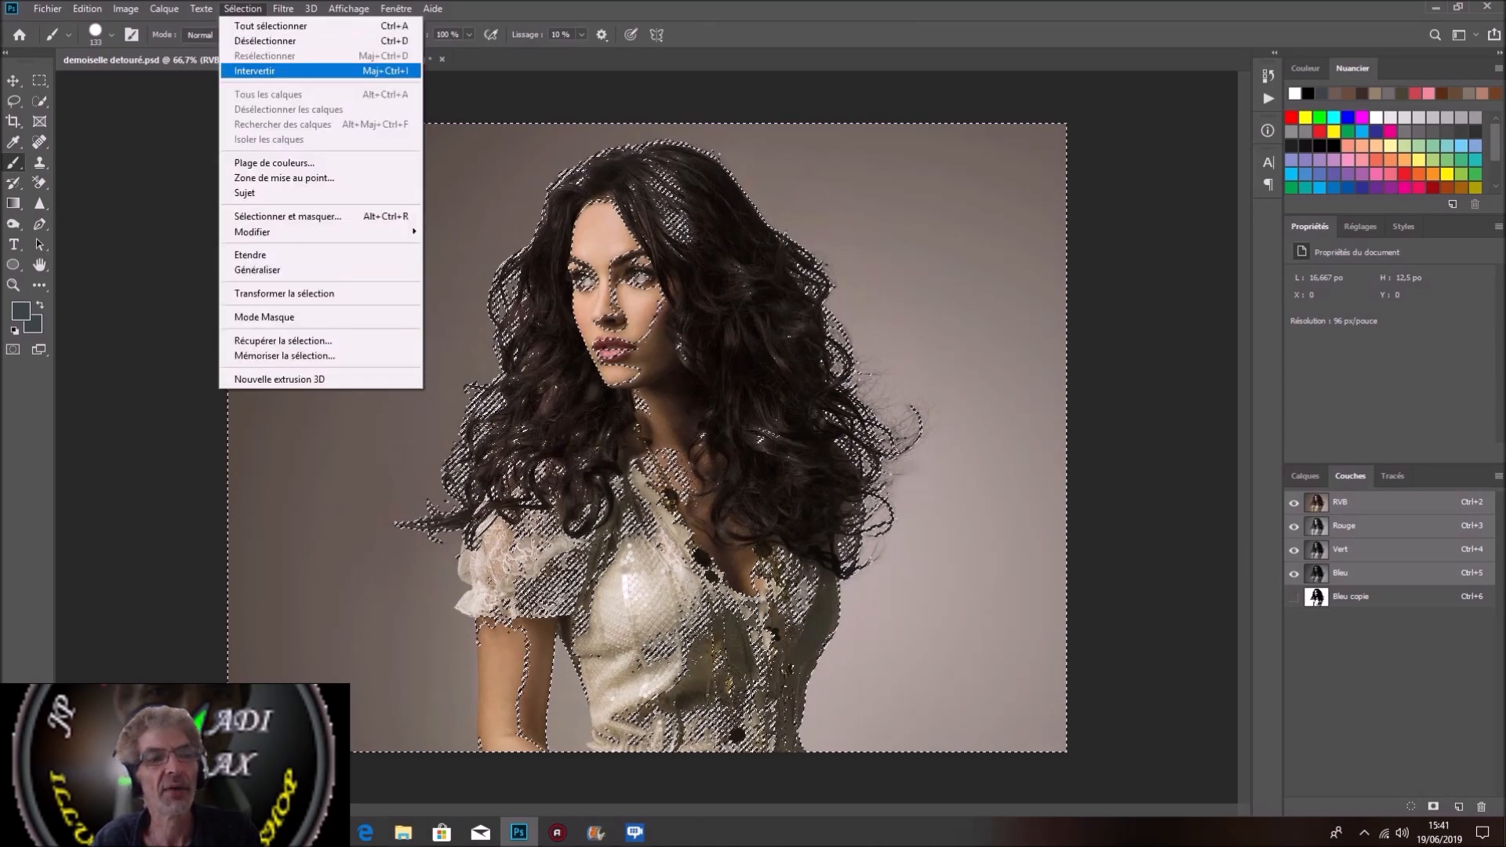
pyautogui.click(266, 70)
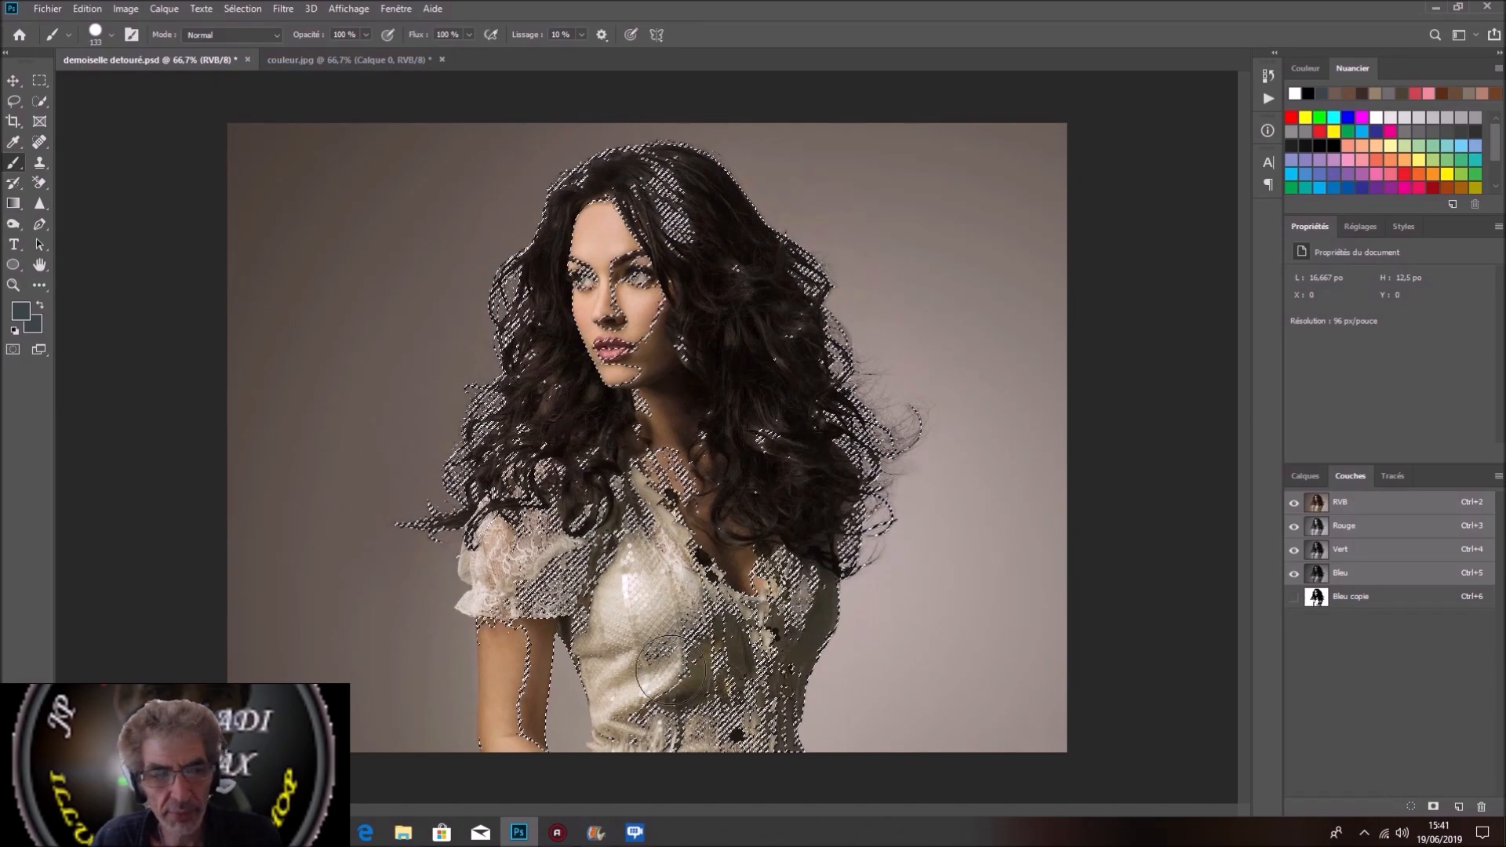
# Step: Use Quick Selection to include the dress and arm but exclude the gap between them, and mask the Arrière-plan layer with the selection
pyautogui.click(39, 101)
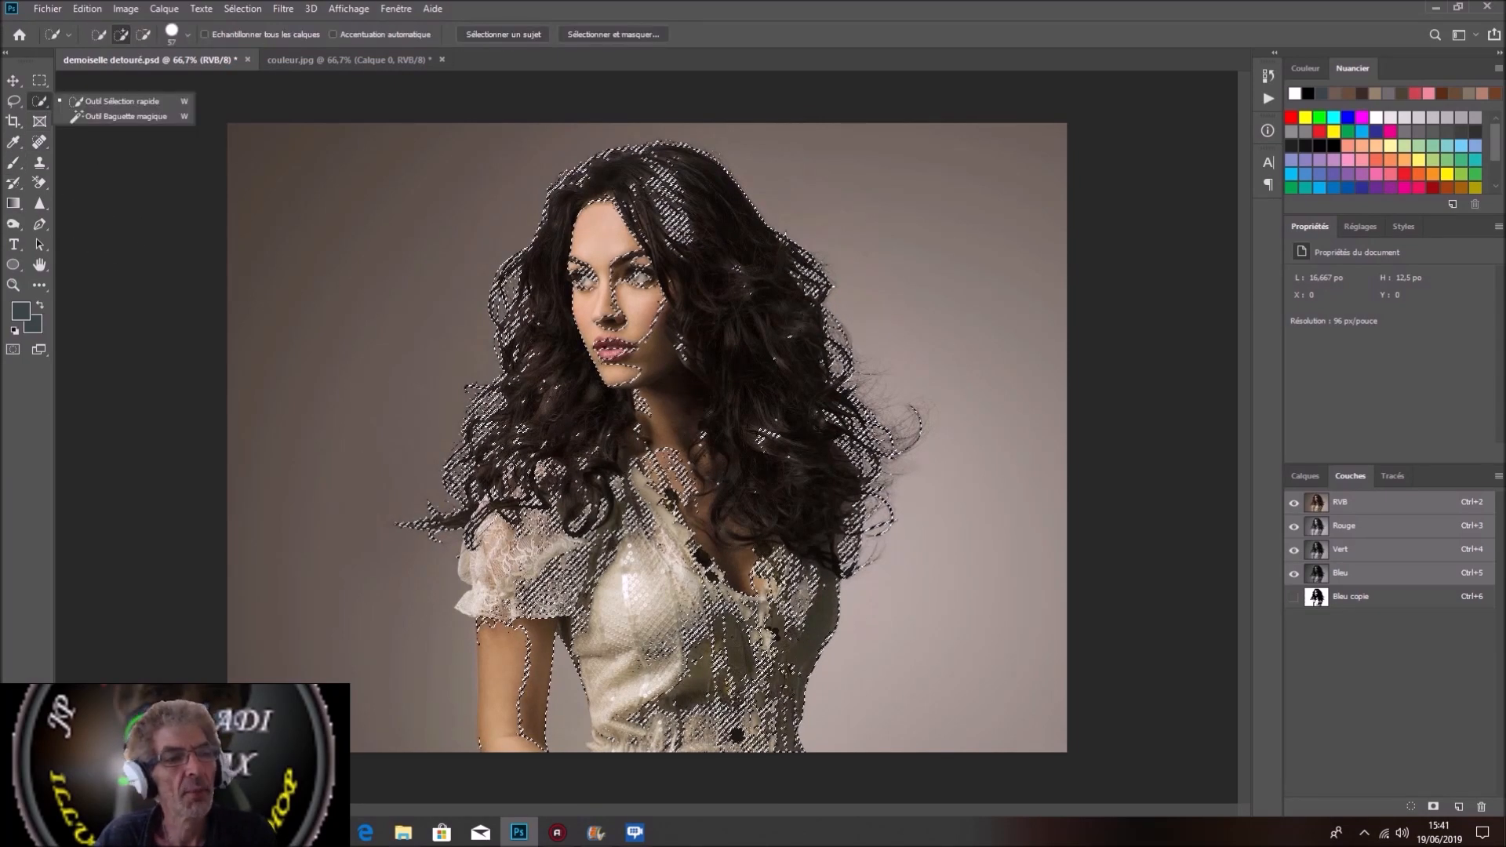
pyautogui.click(110, 102)
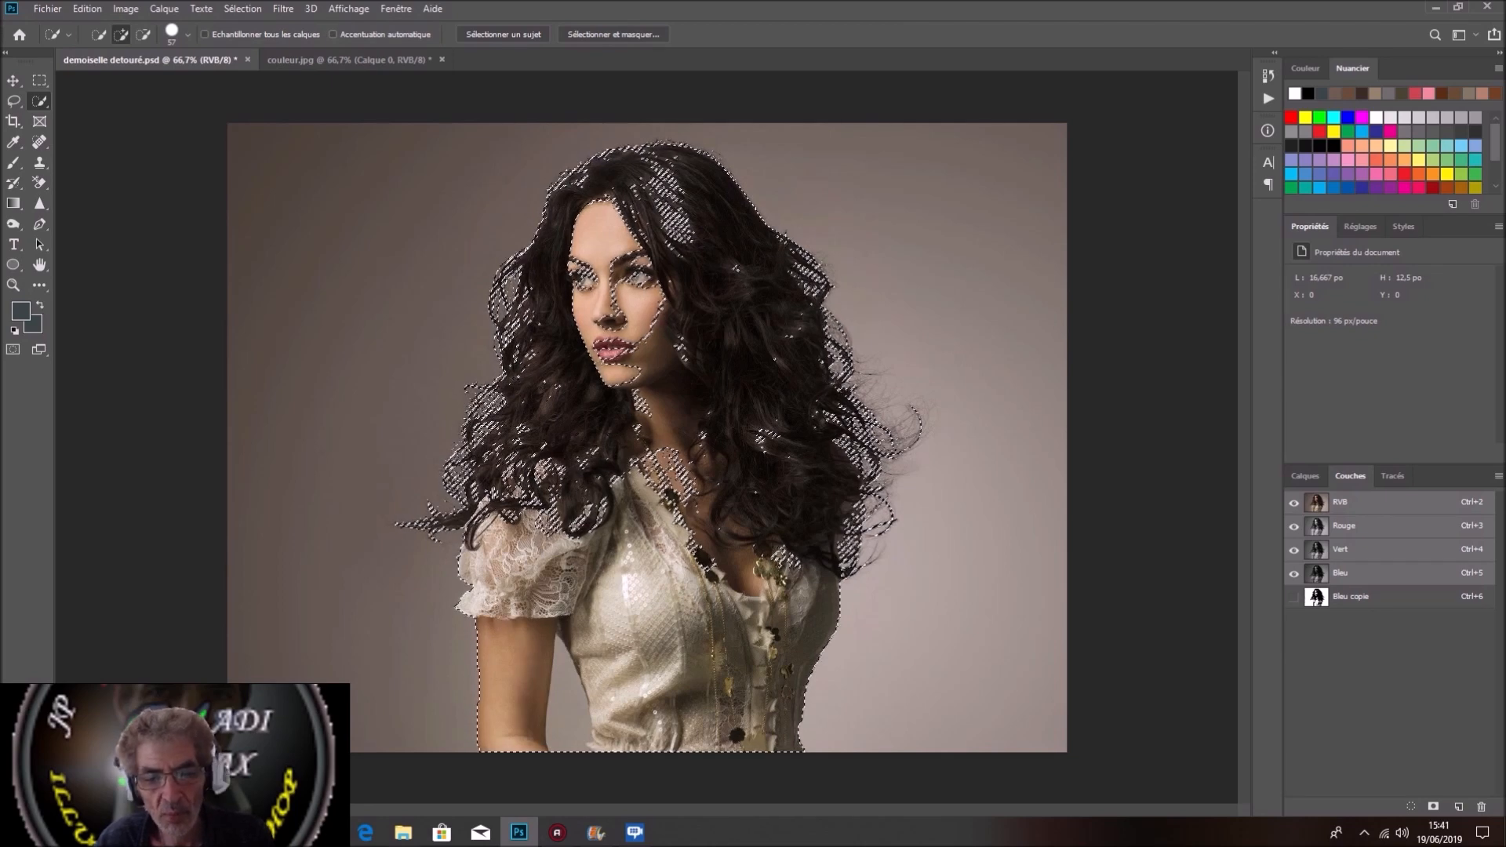
pyautogui.press('alt')
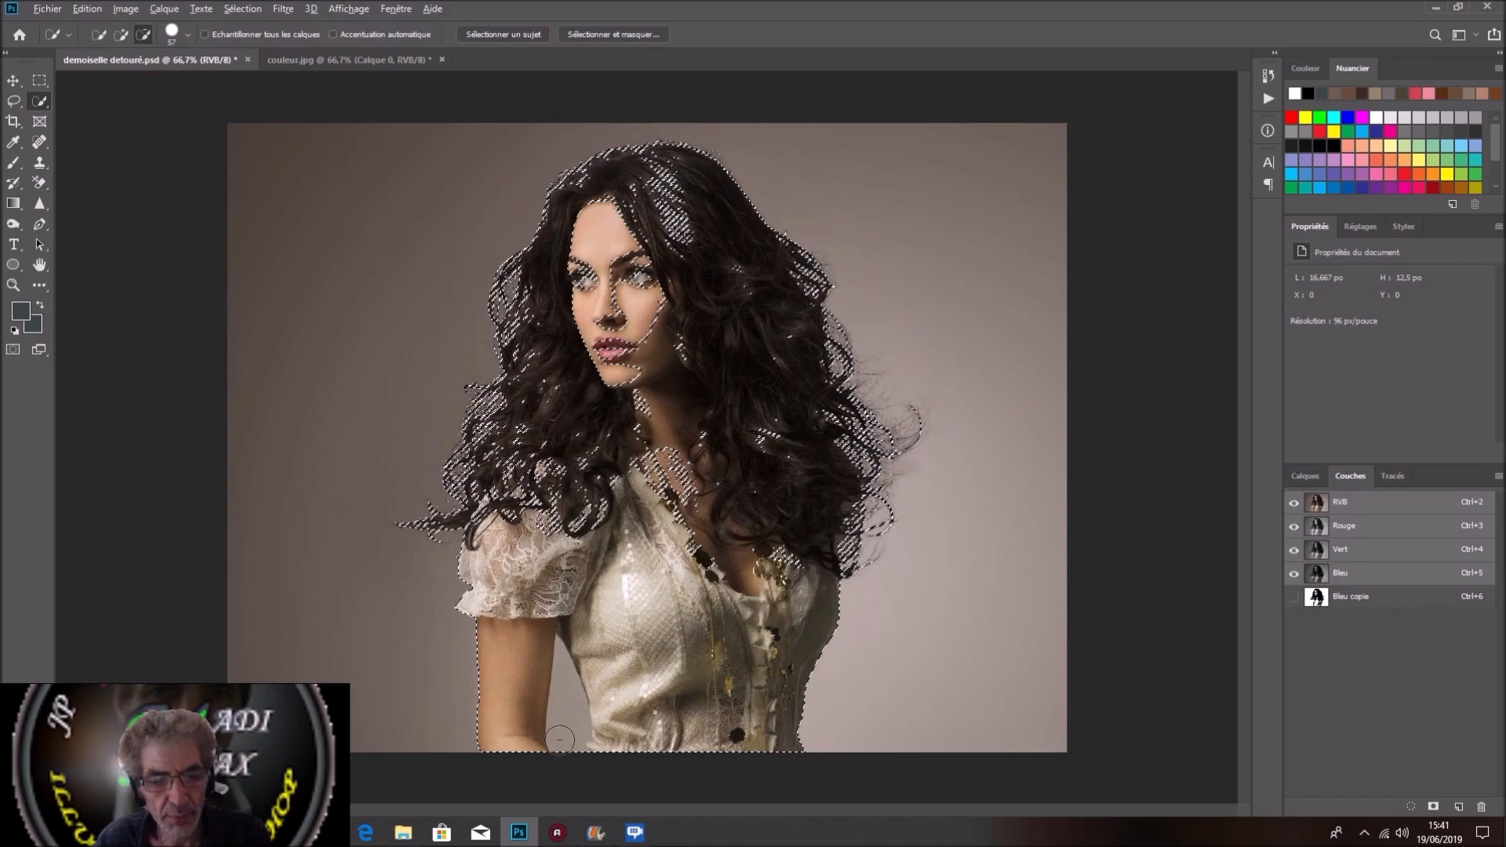
pyautogui.moveTo(559, 738); pyautogui.dragTo(562, 647)
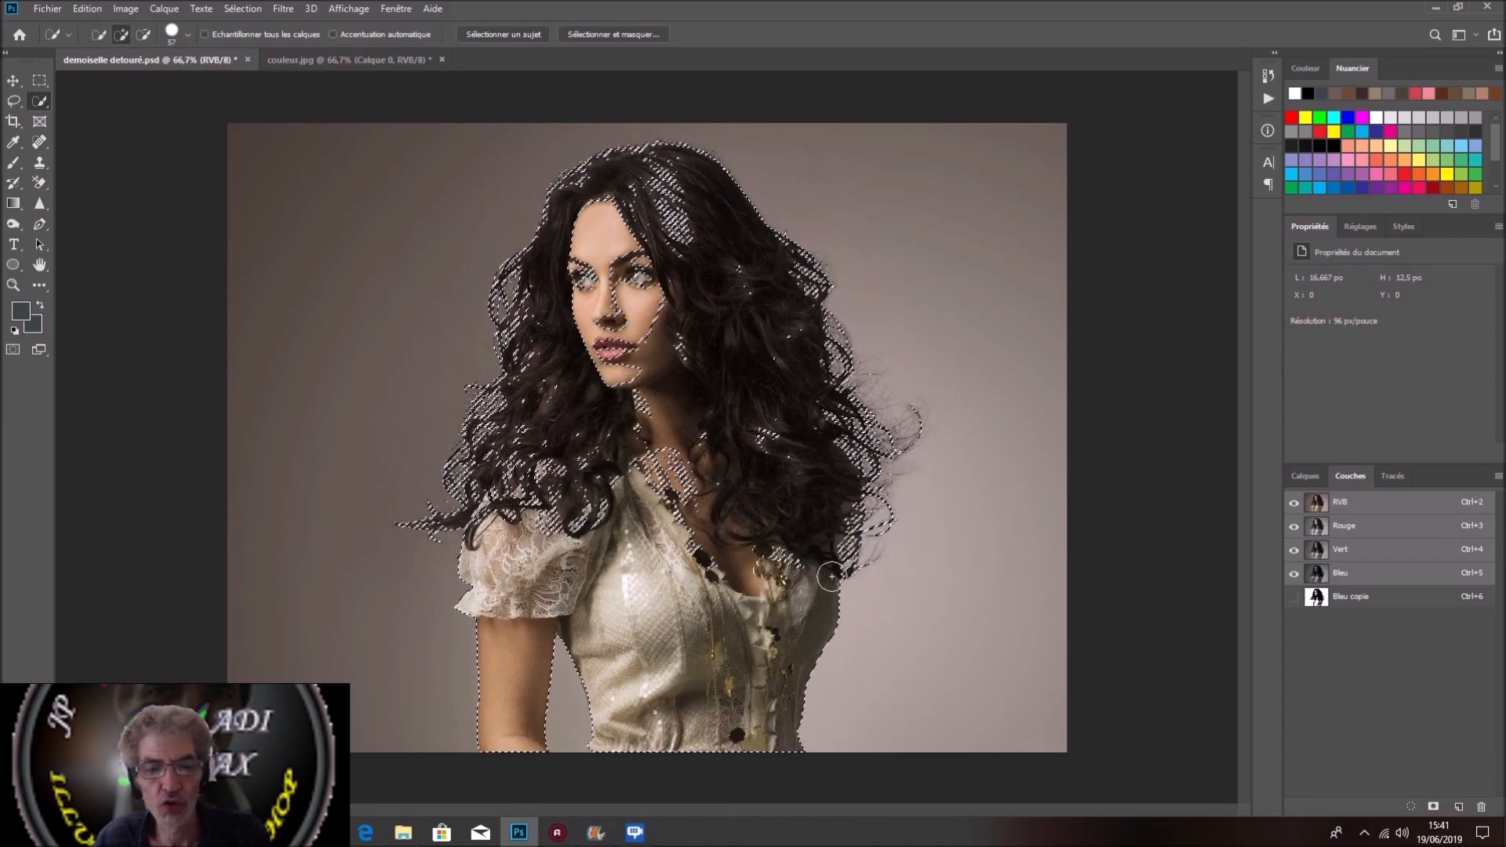
pyautogui.click(1306, 476)
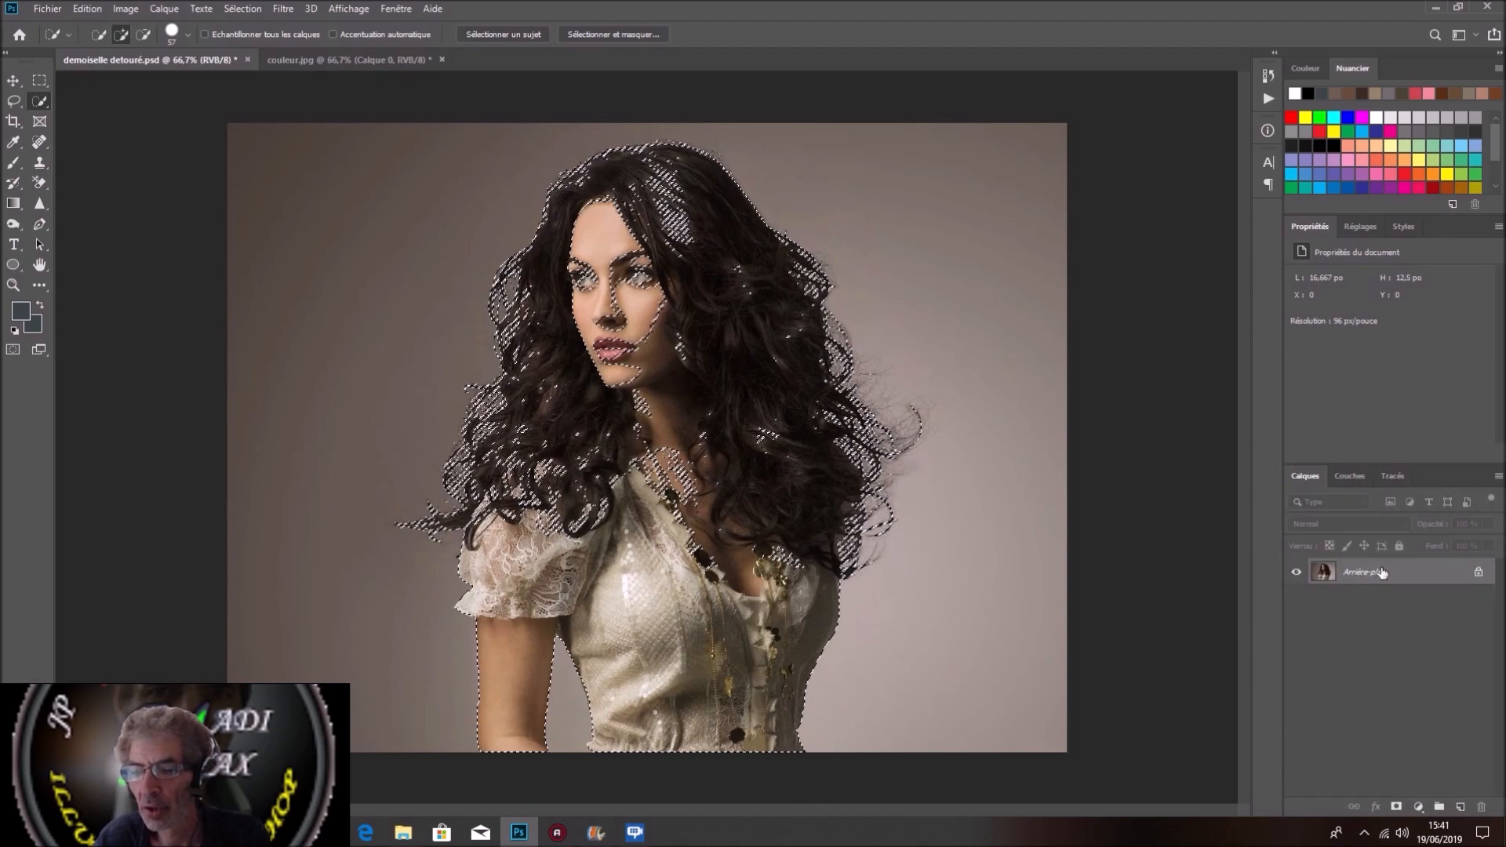
pyautogui.click(1395, 806)
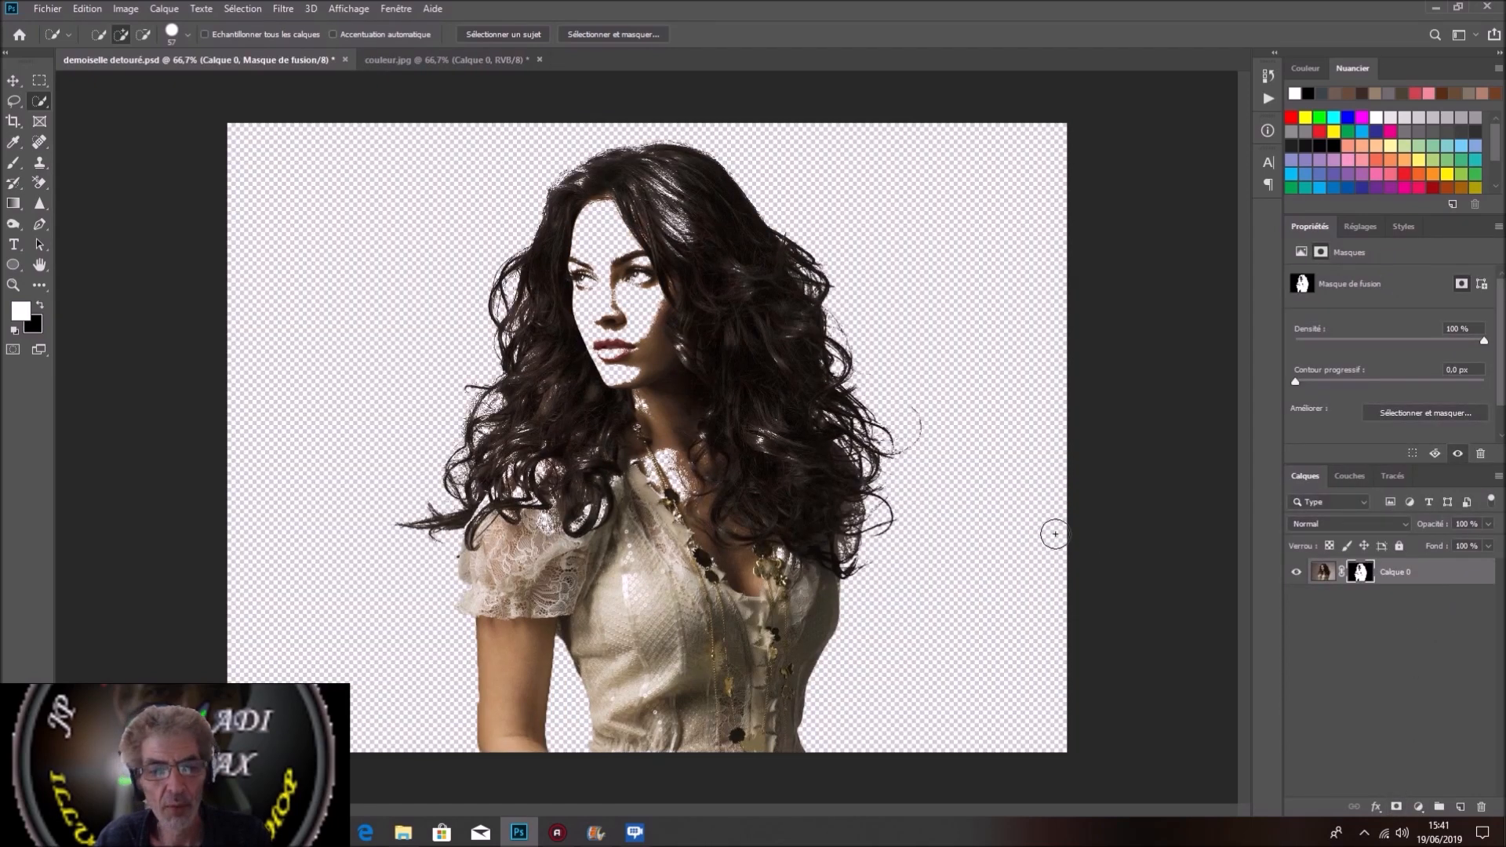
# Step: Paint white on Calque 0's mask with the Brush to reveal the neckline, inner hair and face
pyautogui.click(20, 166)
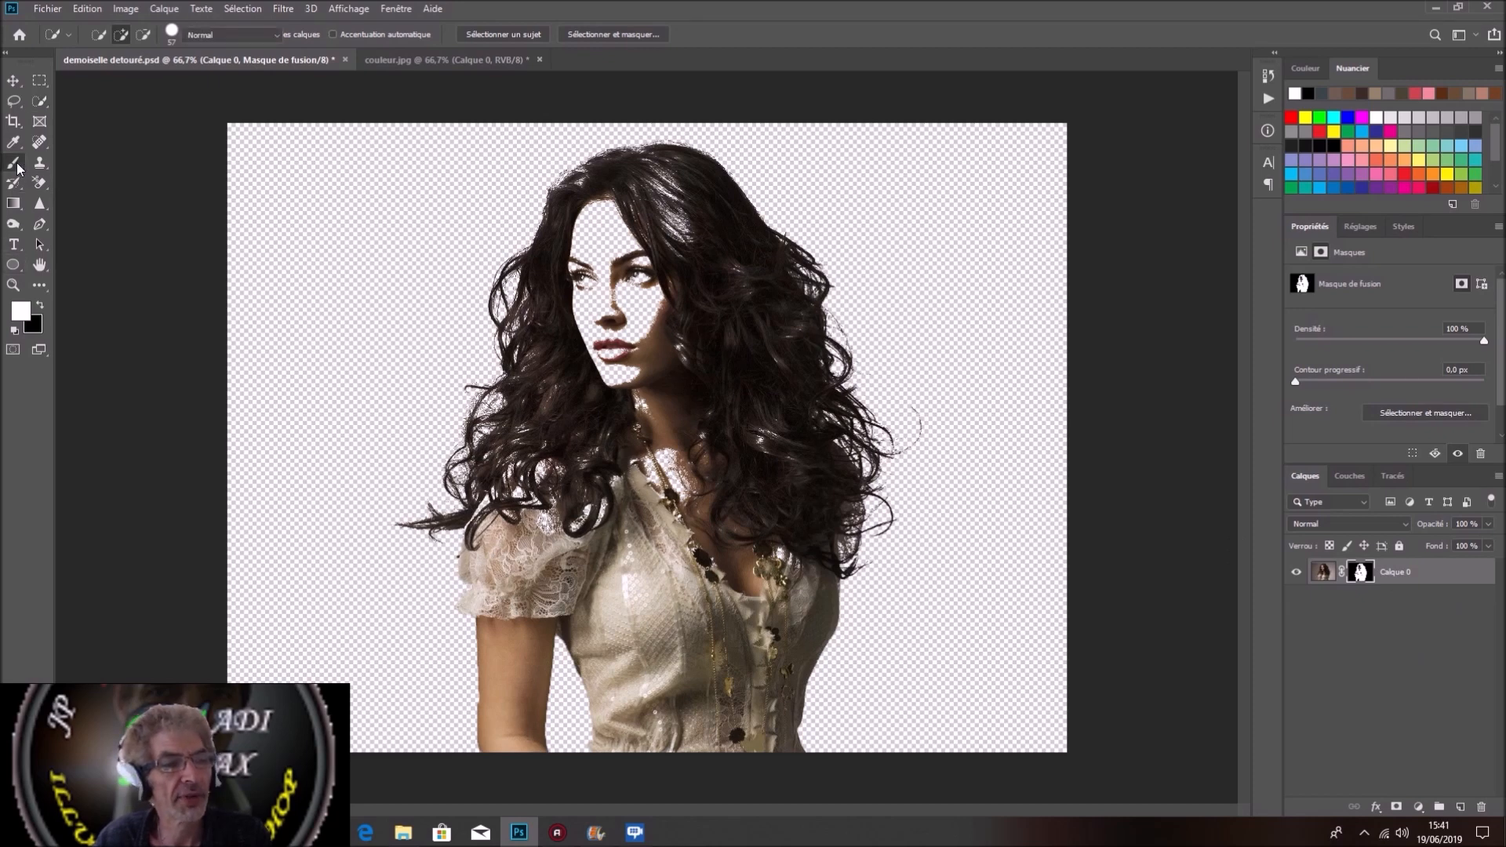
pyautogui.moveTo(717, 553)
pyautogui.mouseDown()
pyautogui.moveTo(676, 440)
pyautogui.moveTo(633, 428)
pyautogui.moveTo(577, 498)
pyautogui.moveTo(500, 509)
pyautogui.mouseUp()
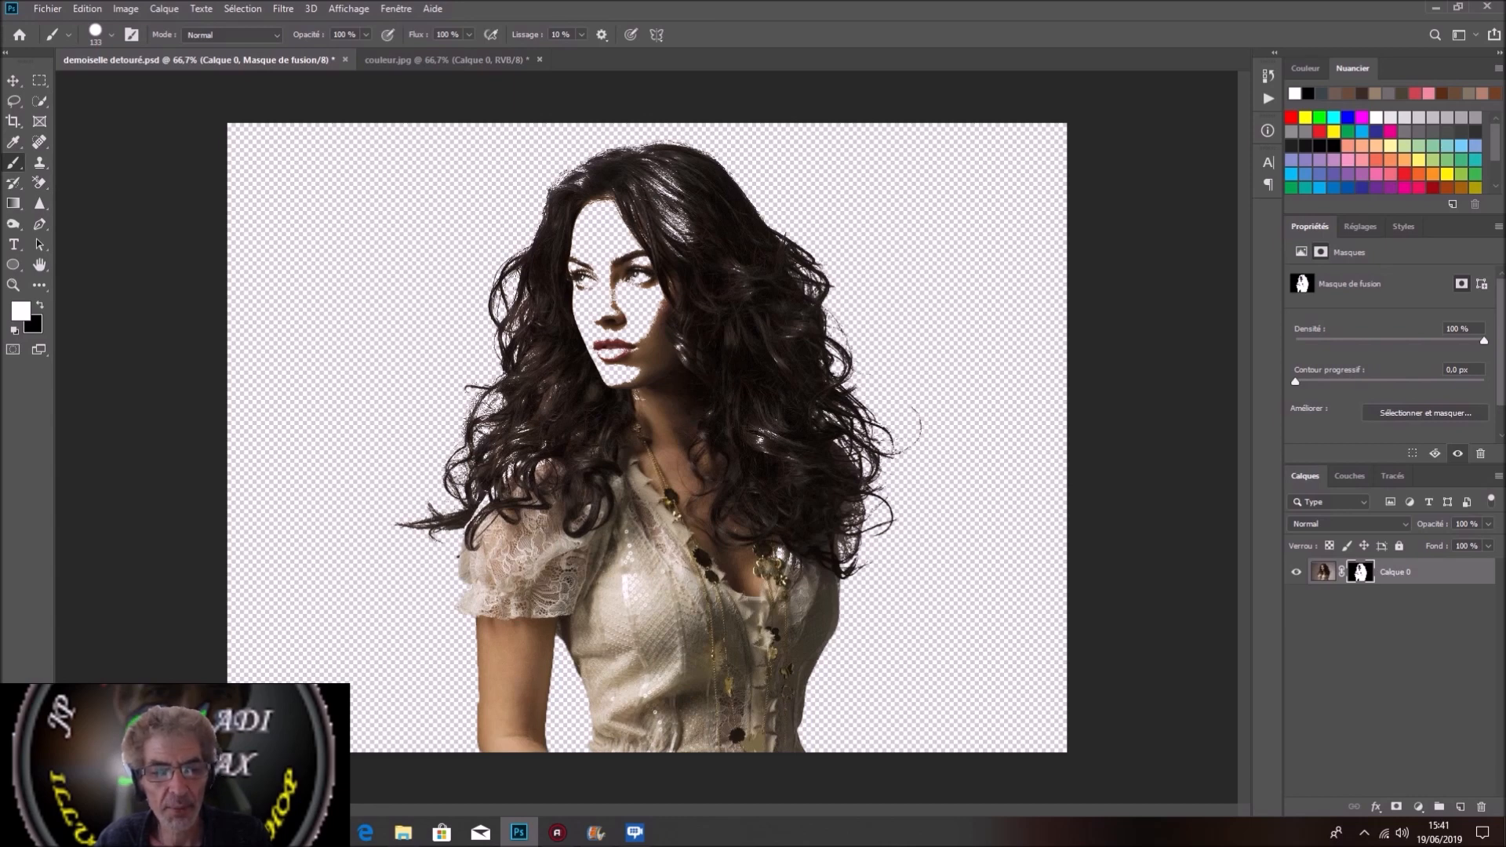
pyautogui.moveTo(500, 509)
pyautogui.mouseDown()
pyautogui.moveTo(625, 397)
pyautogui.moveTo(622, 255)
pyautogui.moveTo(663, 240)
pyautogui.mouseUp()
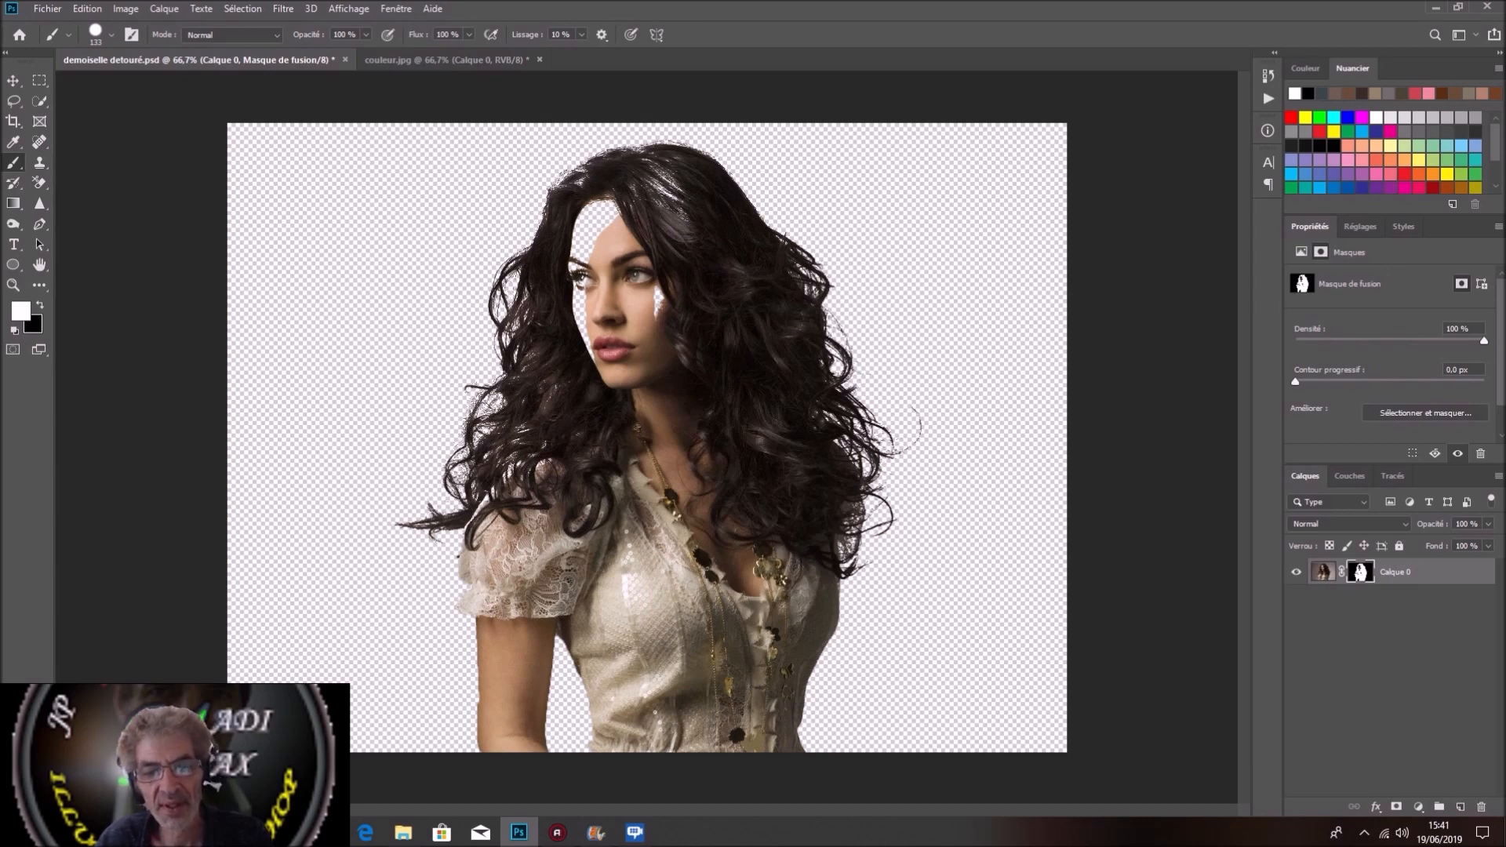
pyautogui.moveTo(671, 240)
pyautogui.mouseDown()
pyautogui.moveTo(661, 196)
pyautogui.moveTo(596, 219)
pyautogui.moveTo(583, 349)
pyautogui.mouseUp()
pyautogui.moveTo(656, 290); pyautogui.dragTo(660, 314)
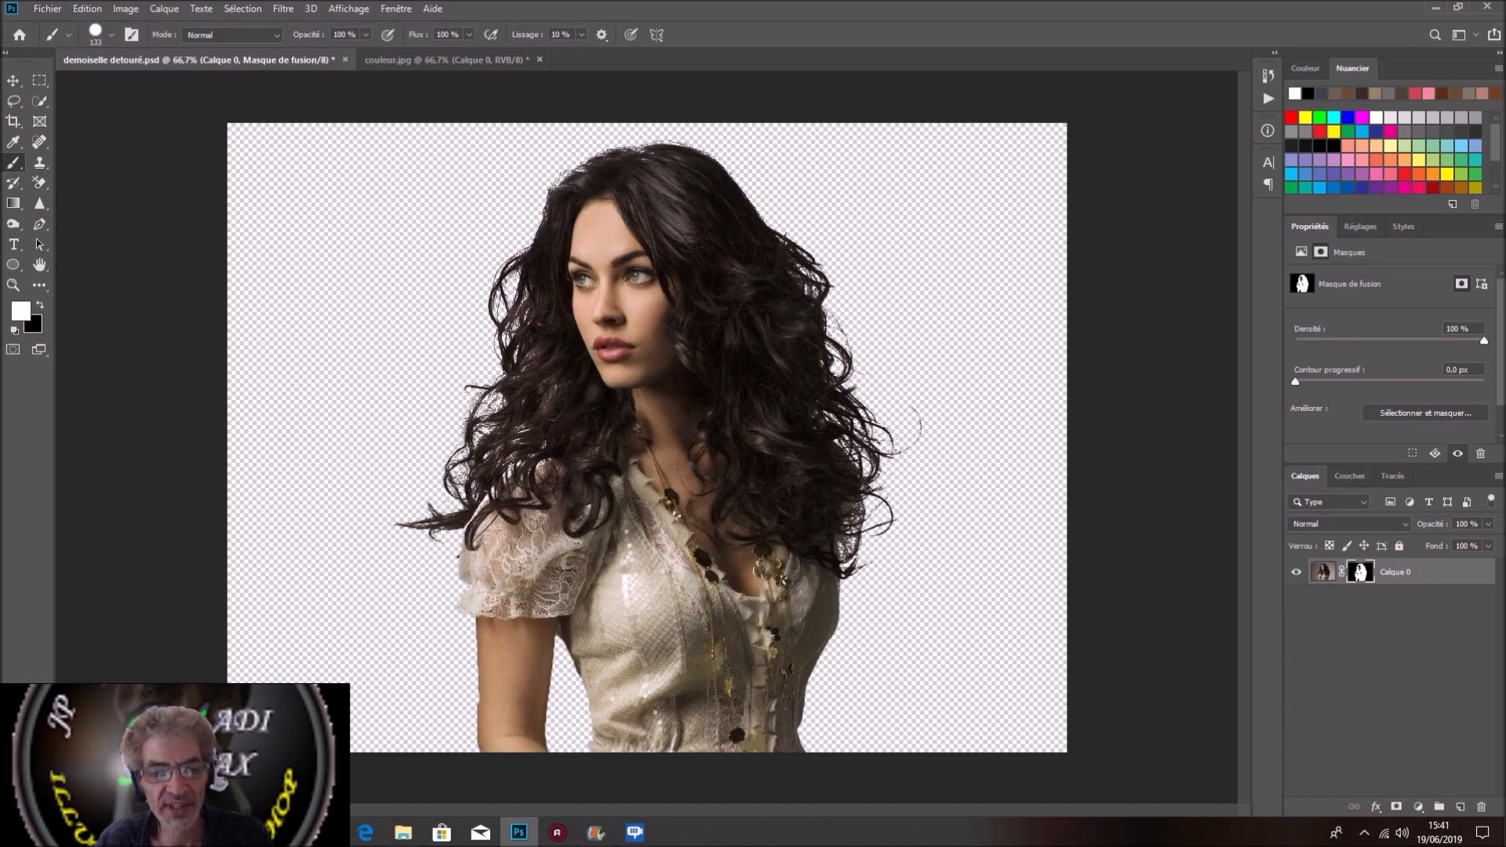